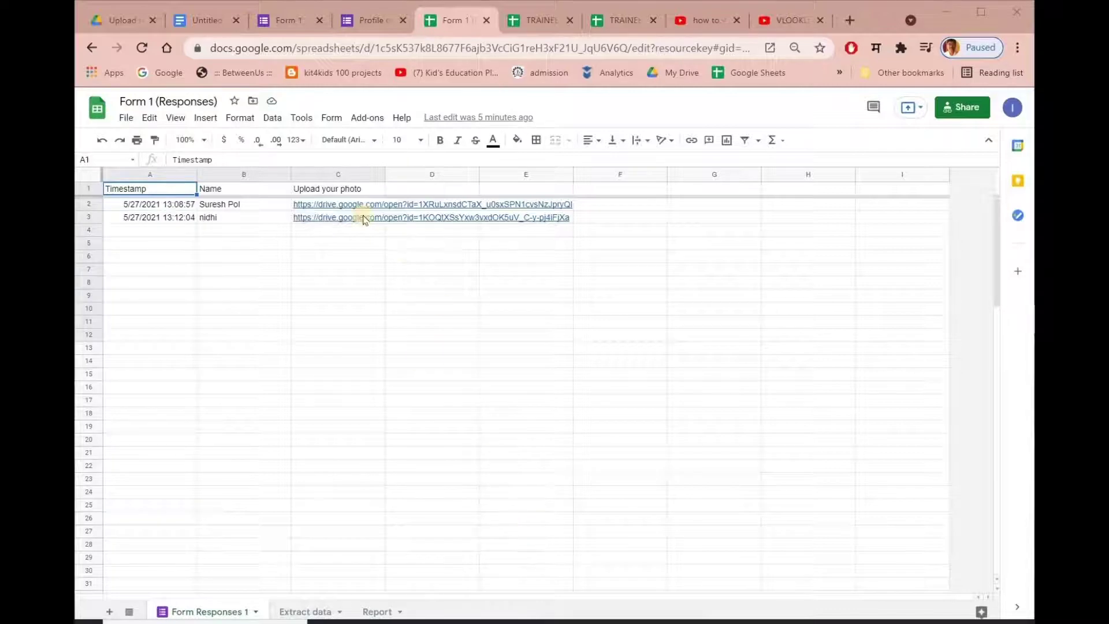
Create a folder named "Info of students" in My Drive.
mouse_move(342, 211)
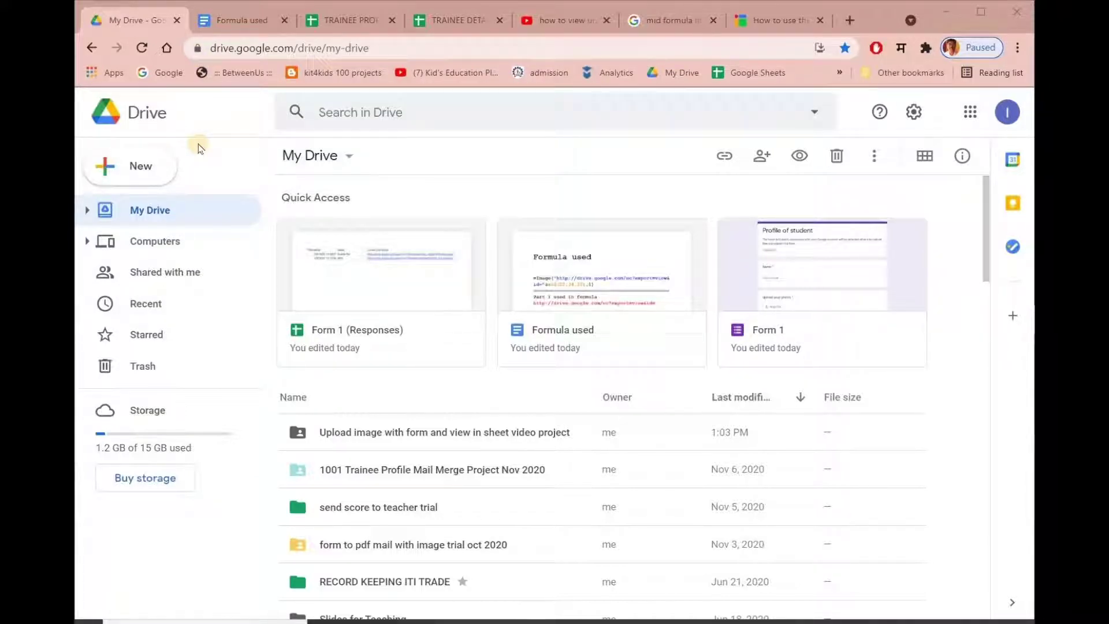
click(154, 164)
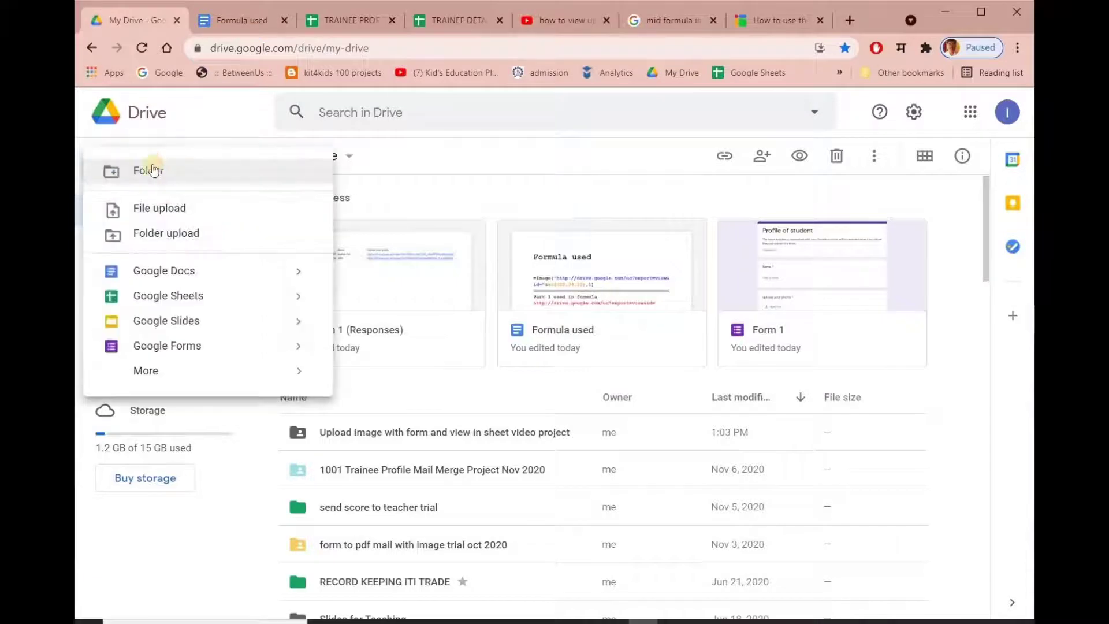
click(153, 169)
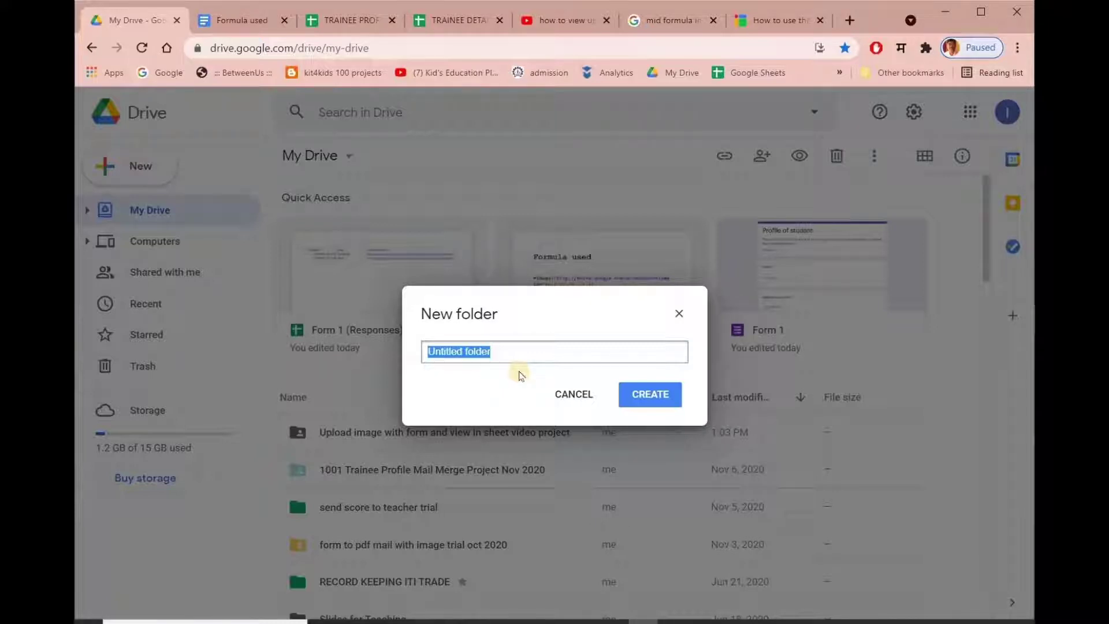
text(In)
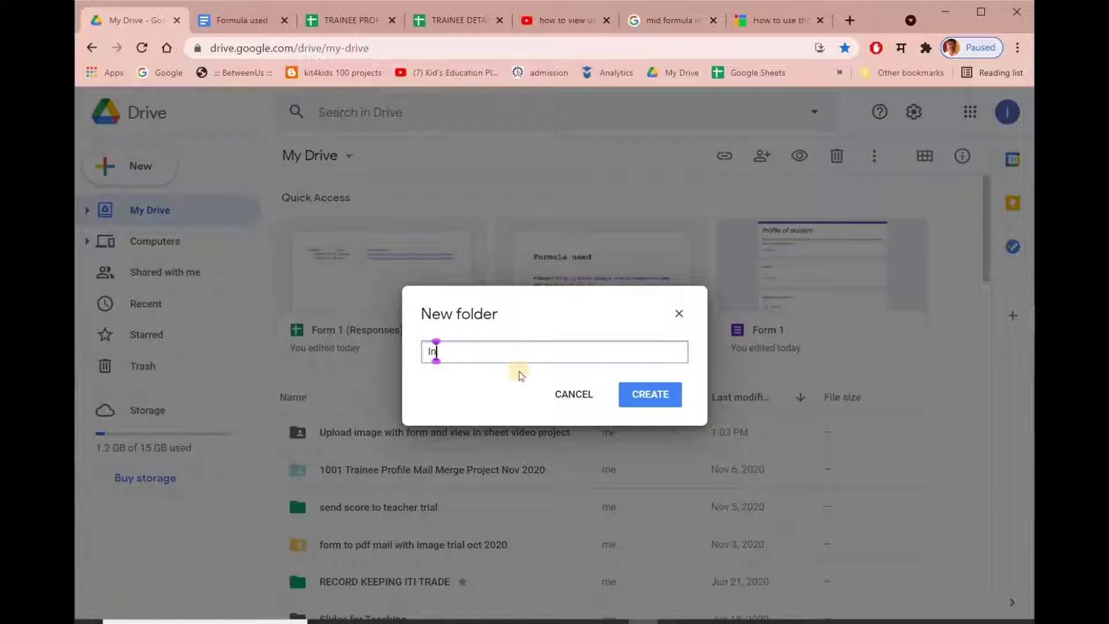
text(fo of)
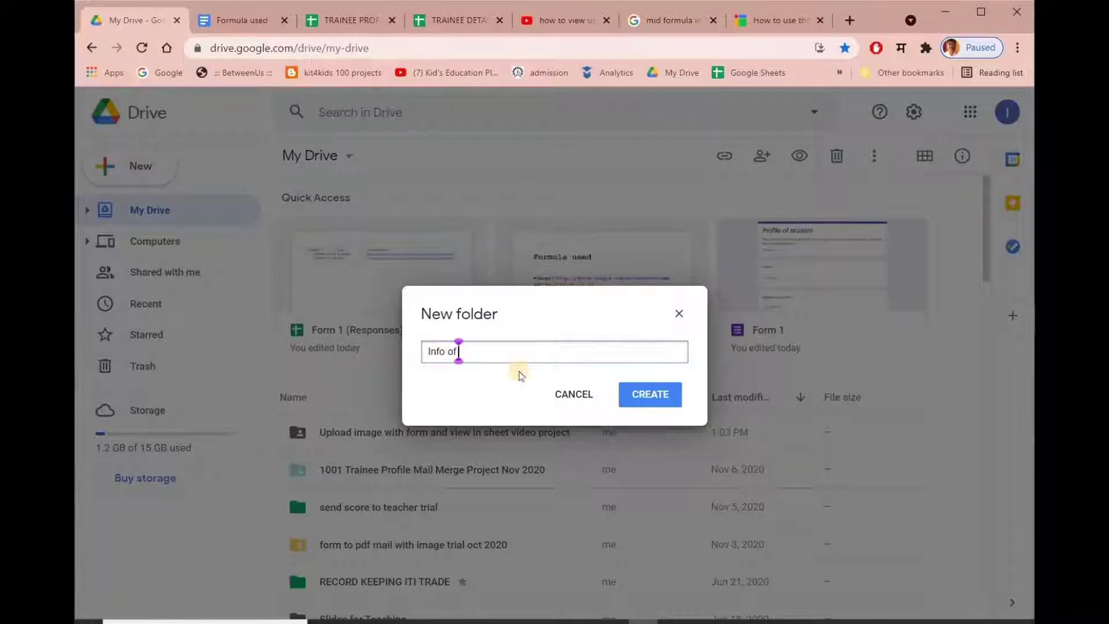
text( students)
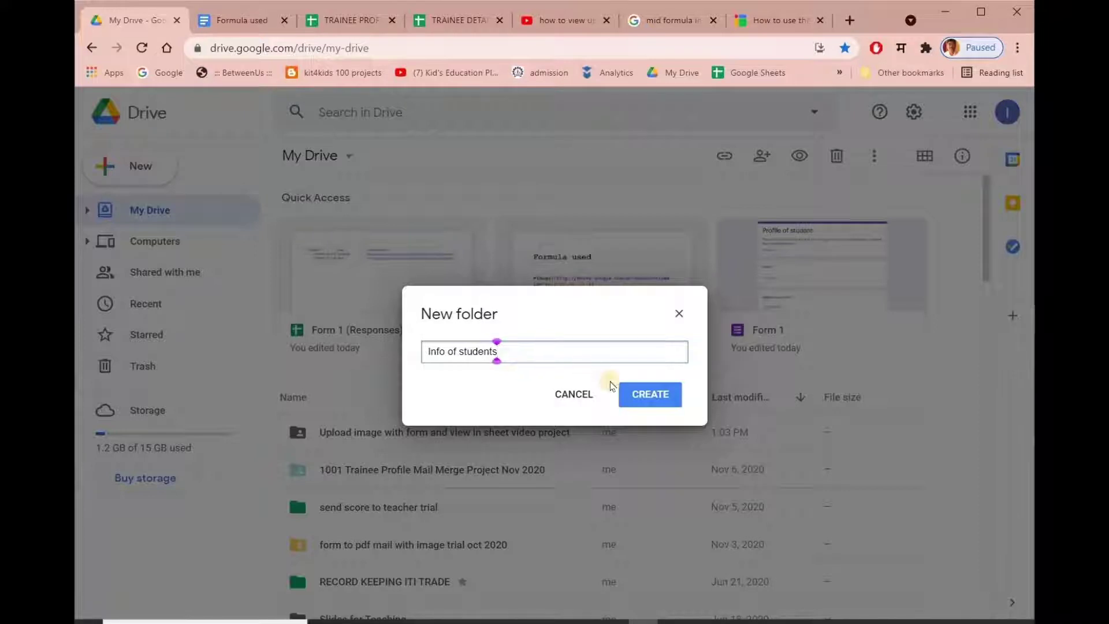
click(649, 395)
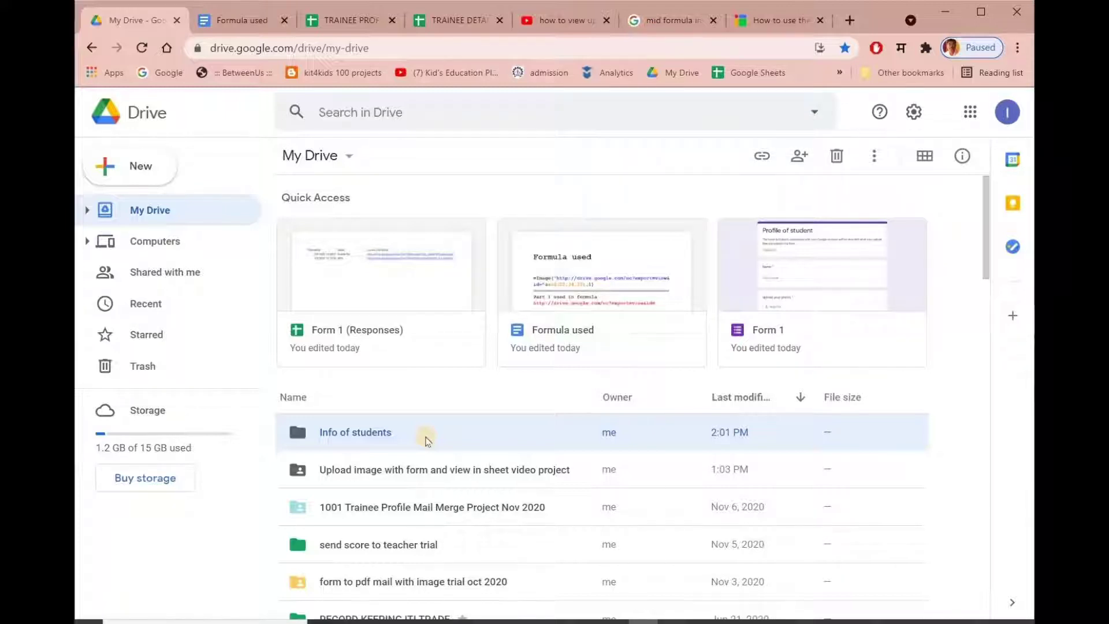
Share the "Info of students" folder so that anyone with the link has access as Viewer.
right_click(425, 439)
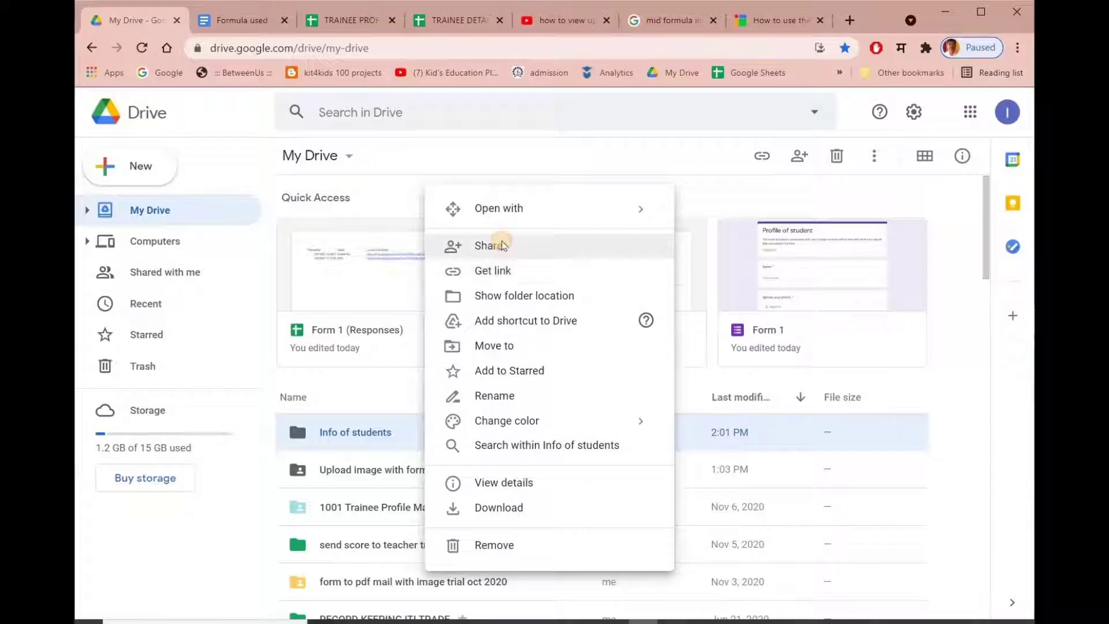
click(501, 246)
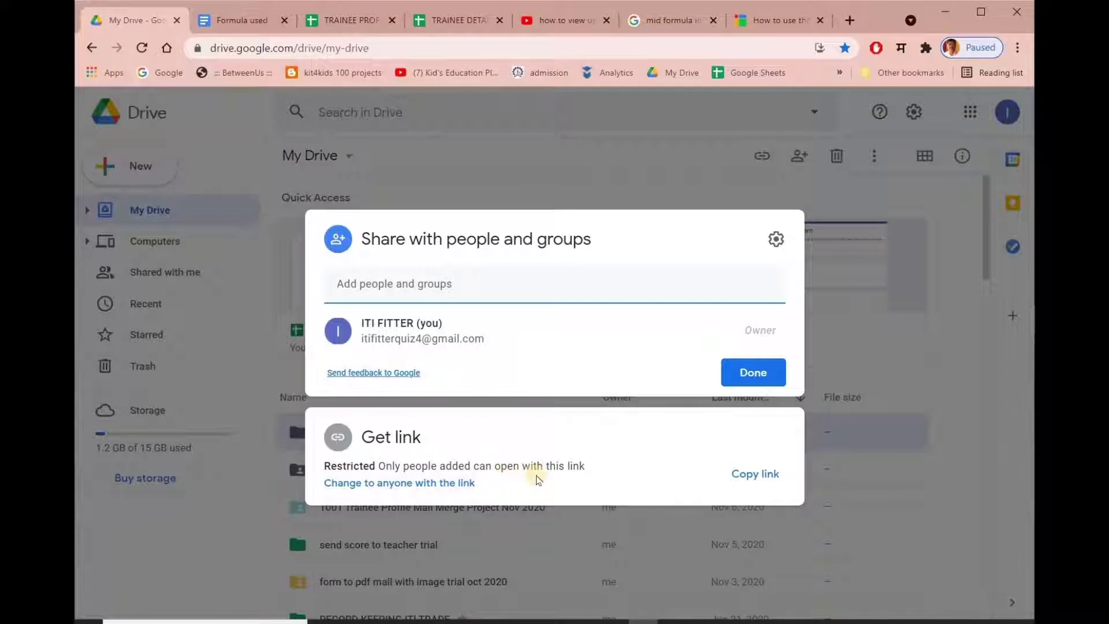
click(407, 488)
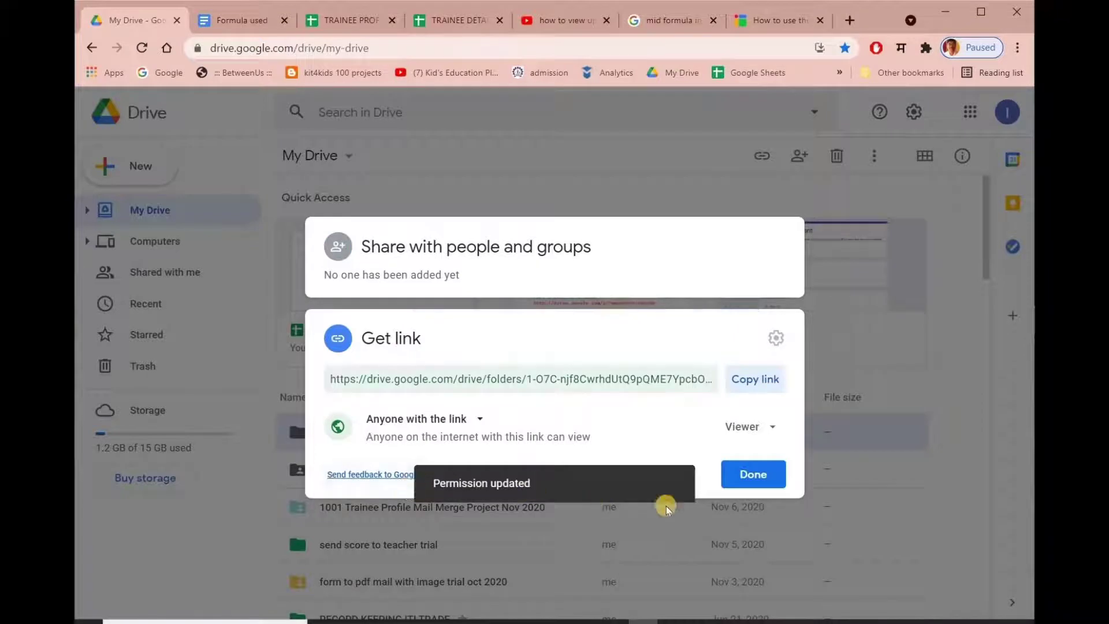
click(749, 487)
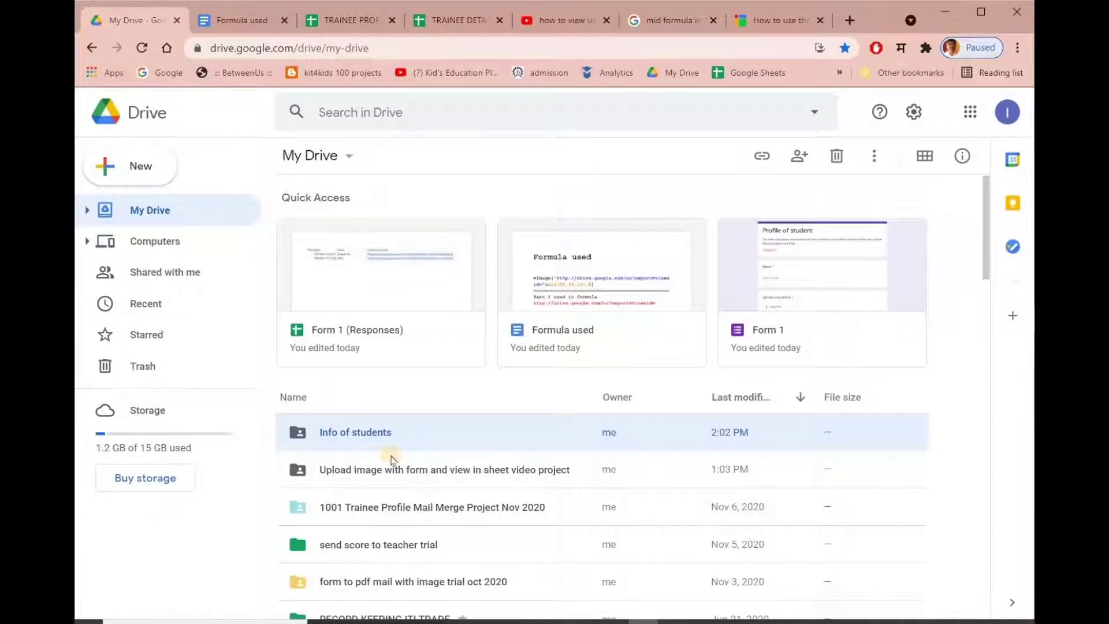
Create a blank Google Form inside the "Info of students" folder, accepting that it is shared like the folder.
double_click(326, 442)
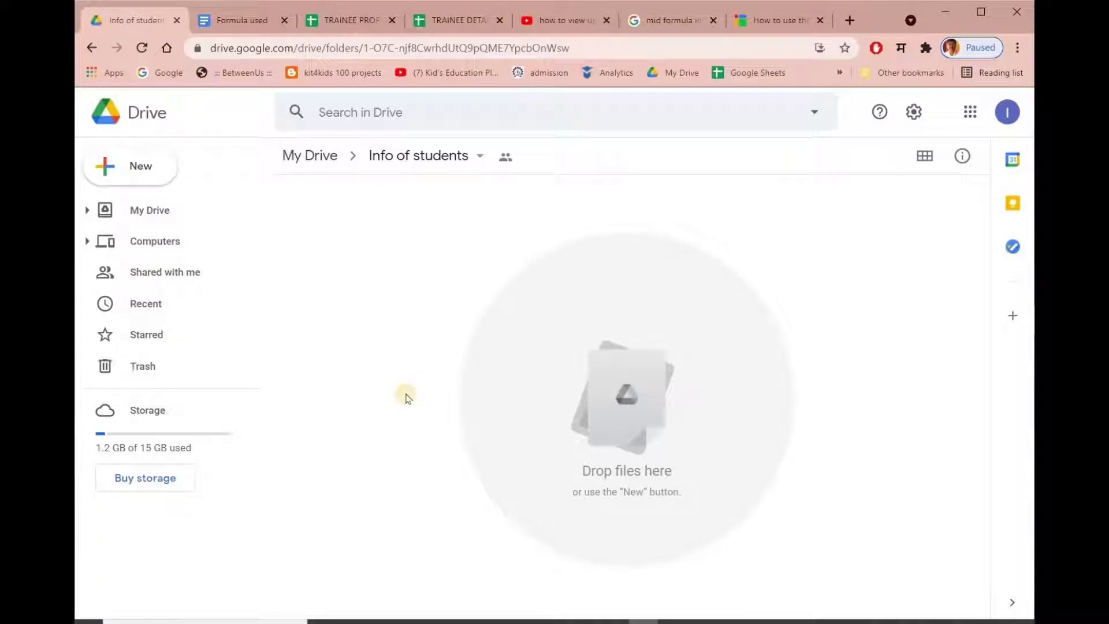
click(144, 165)
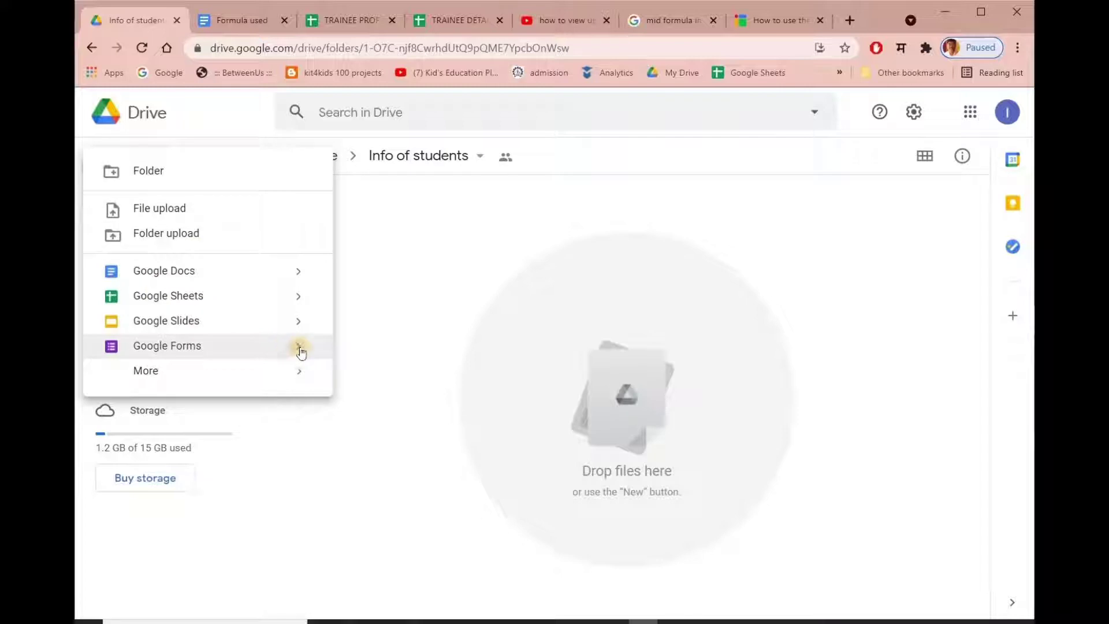
mouse_move(301, 349)
click(384, 356)
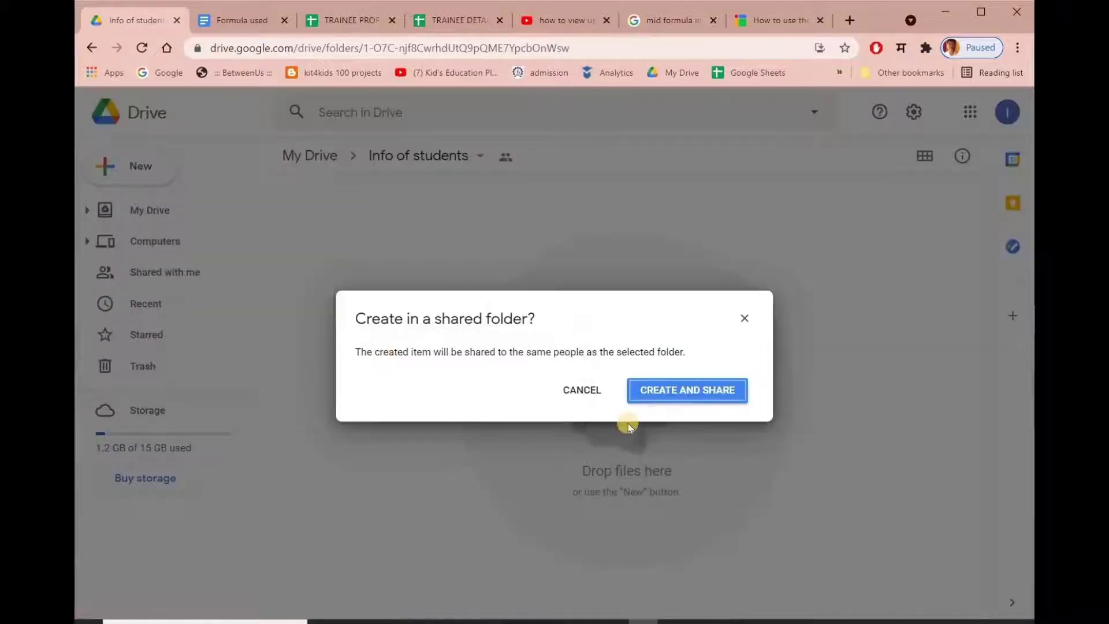
click(663, 389)
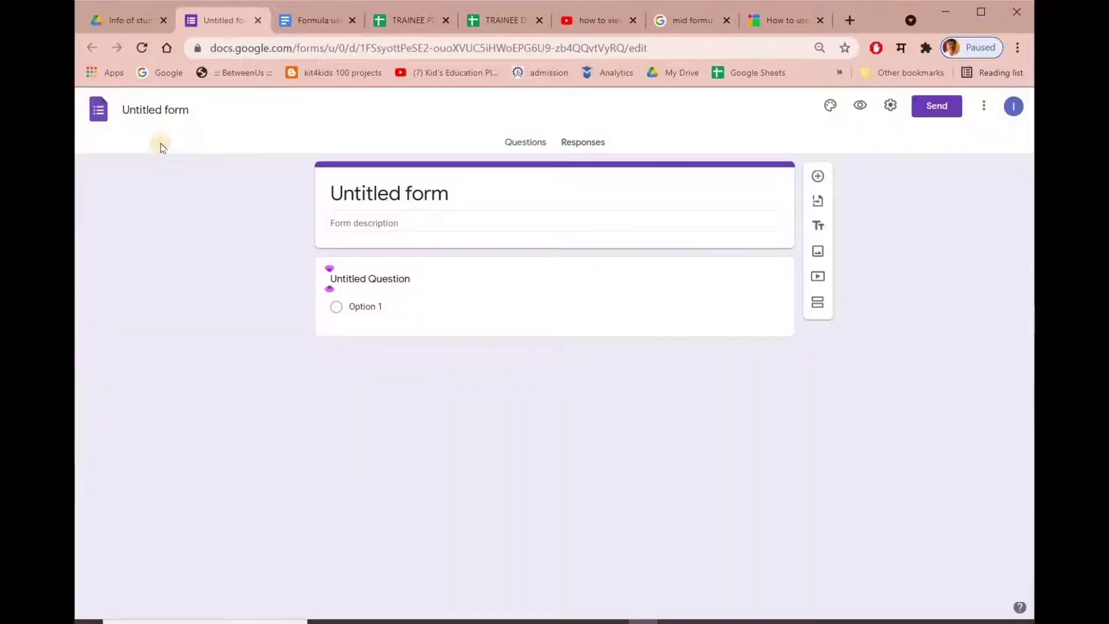
Name the form "Student info" and apply the same name as its heading.
click(147, 108)
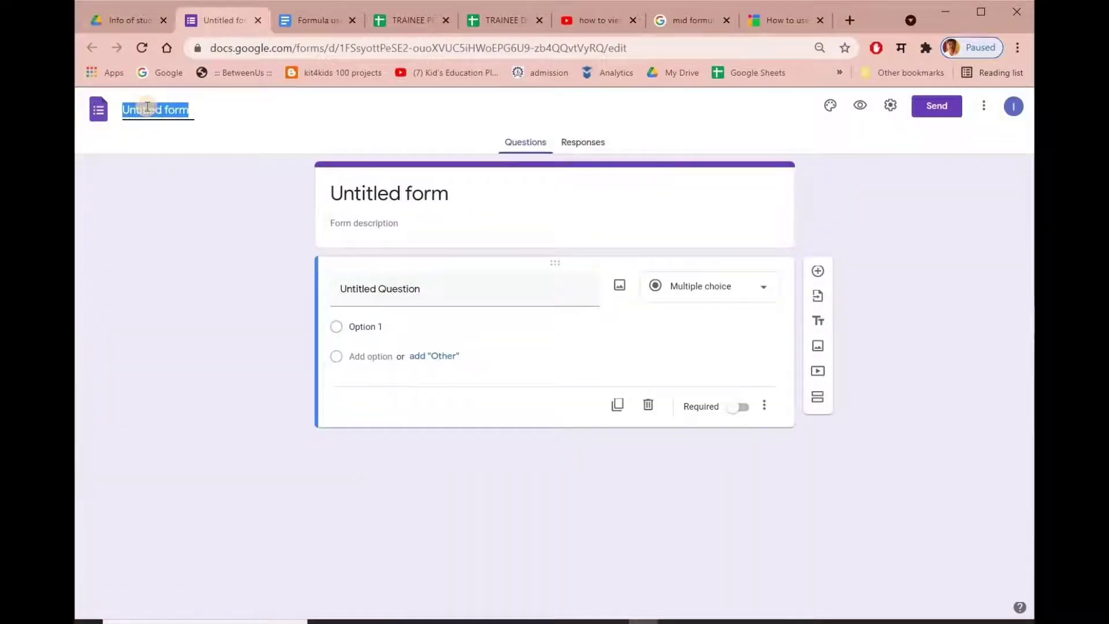
text(S)
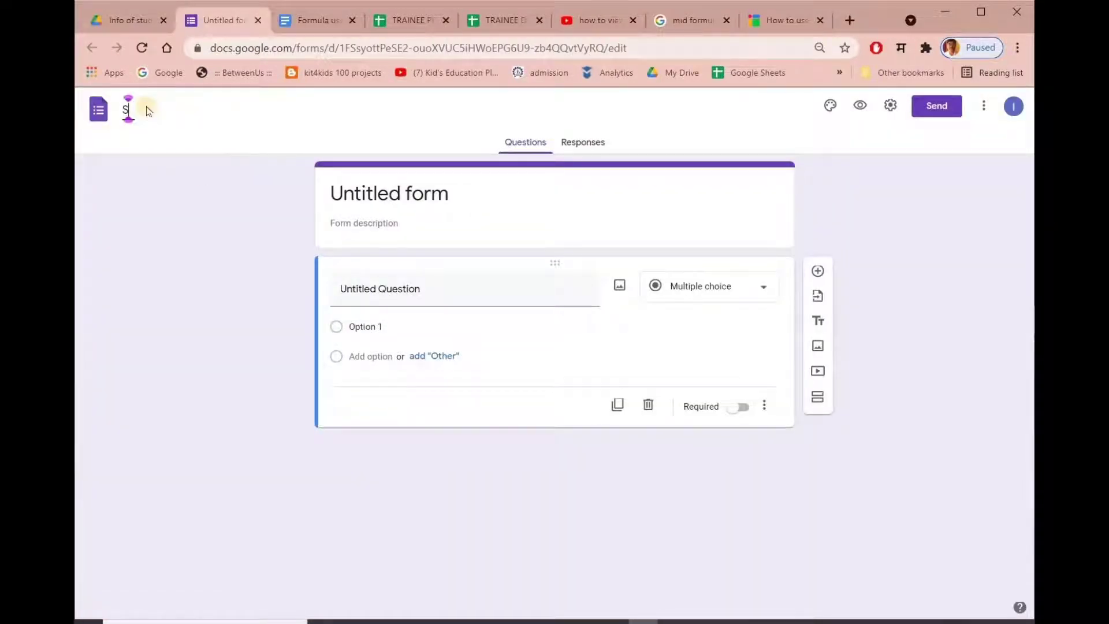
text(tudent info)
click(445, 193)
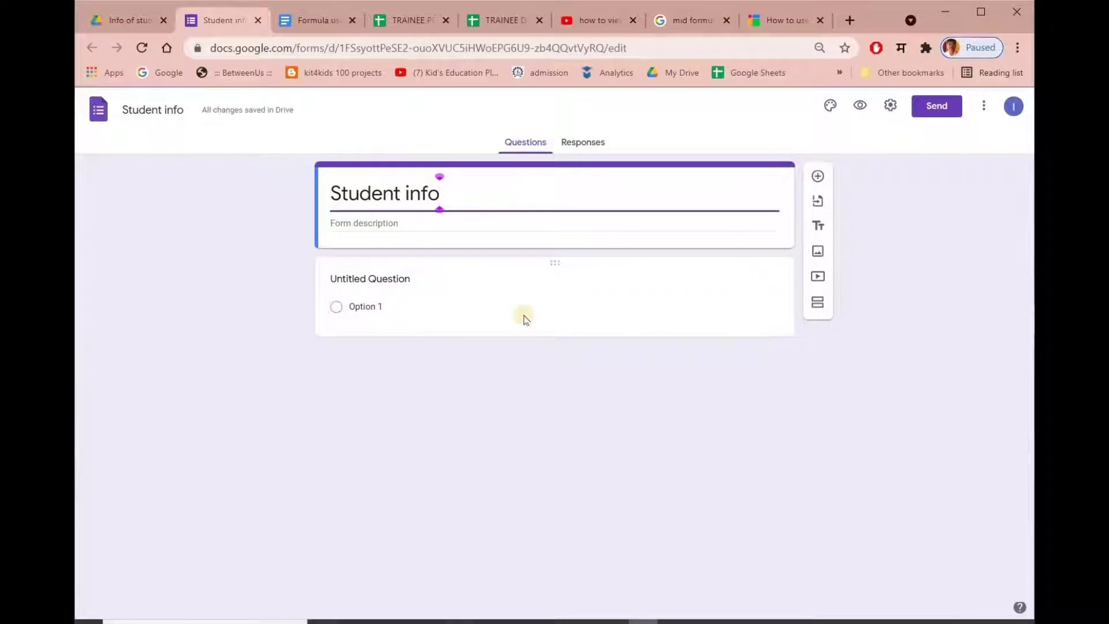
Turn the first question into a required short-answer question titled "Roll Number" with response validation enabled.
click(387, 283)
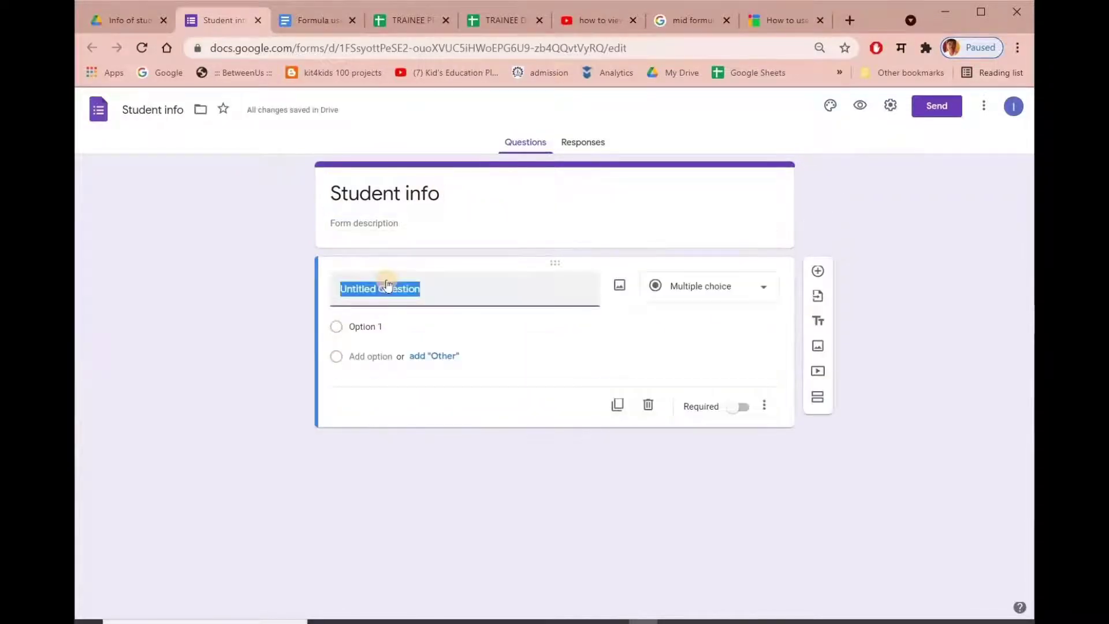
text(Roll)
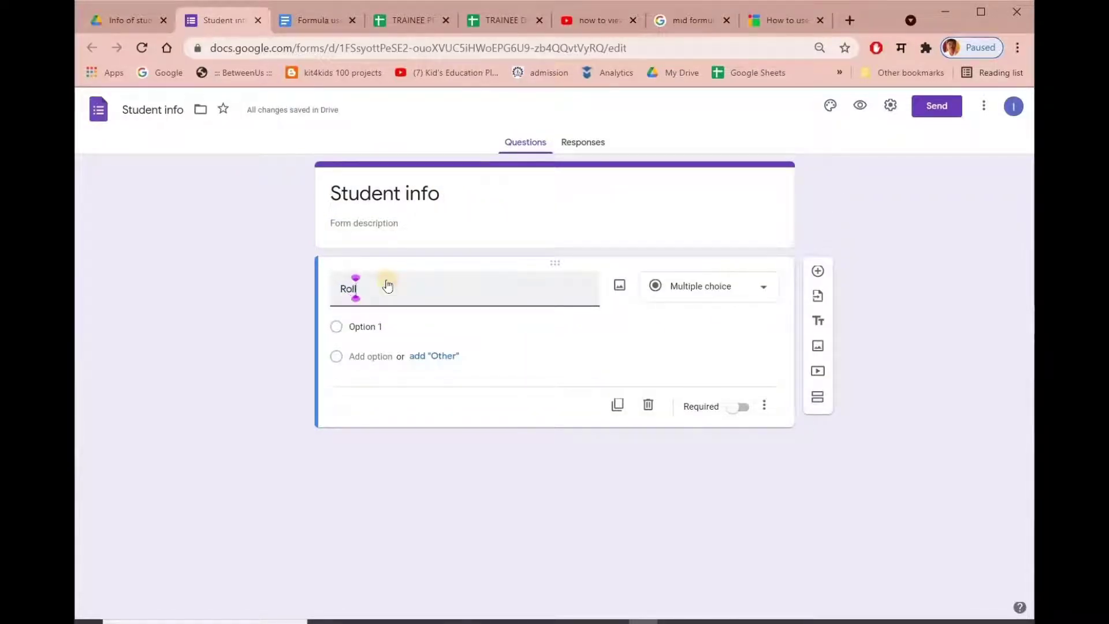
text( n)
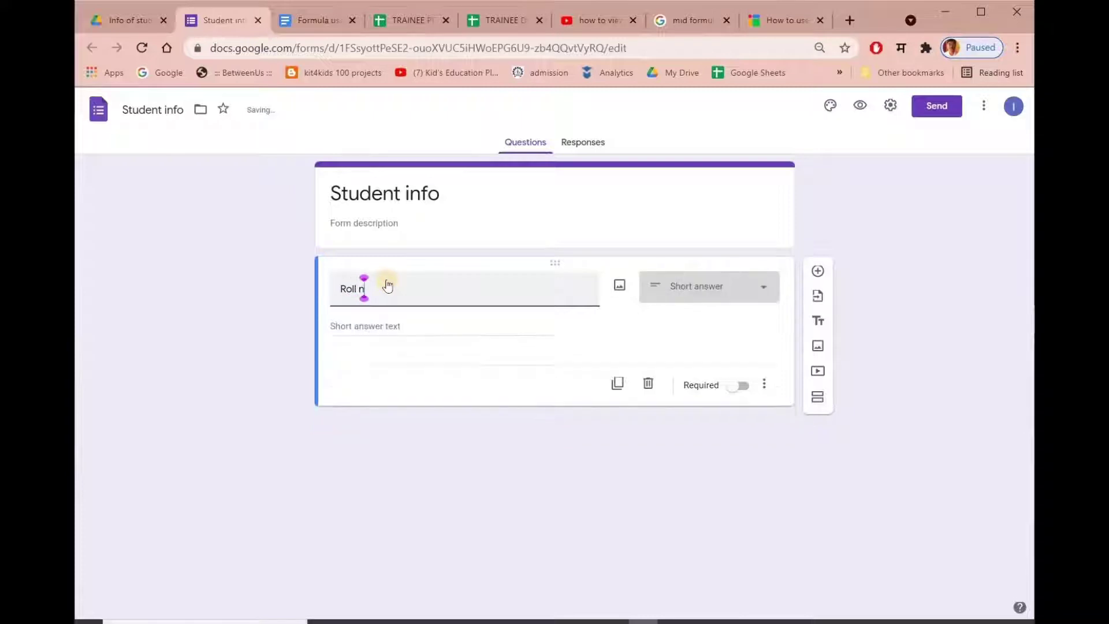
key(BackSpace)
text(Number)
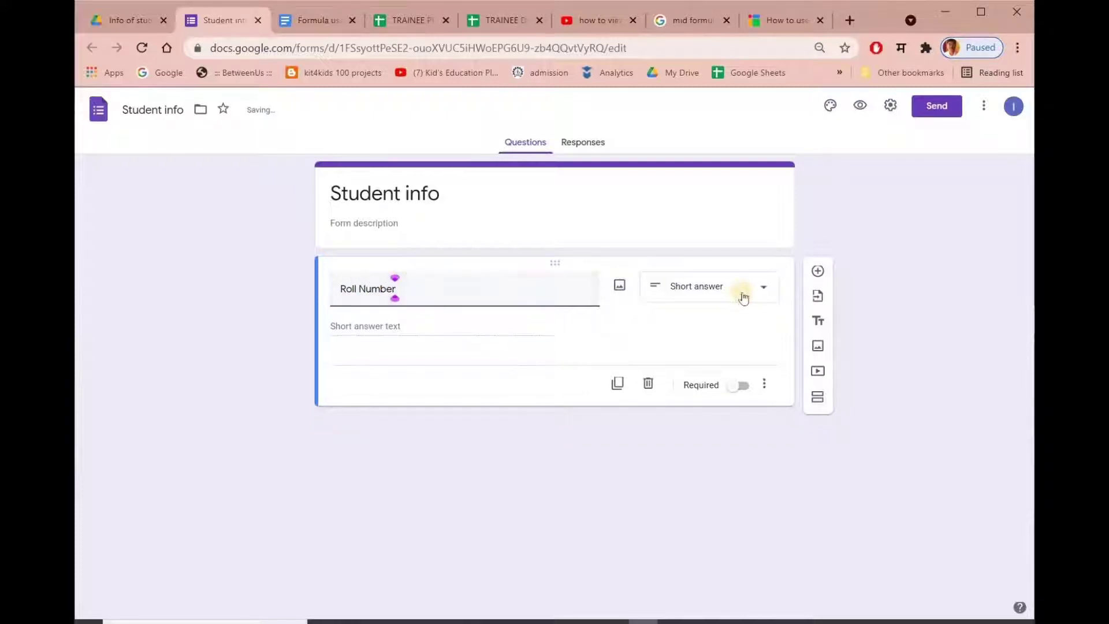
click(750, 387)
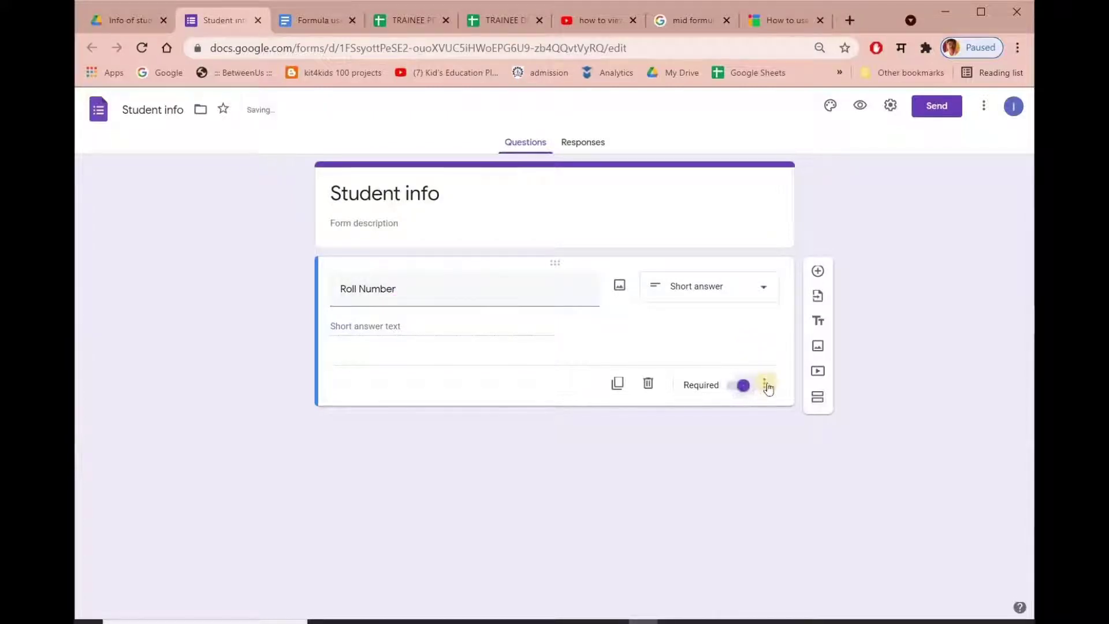
click(763, 384)
click(795, 465)
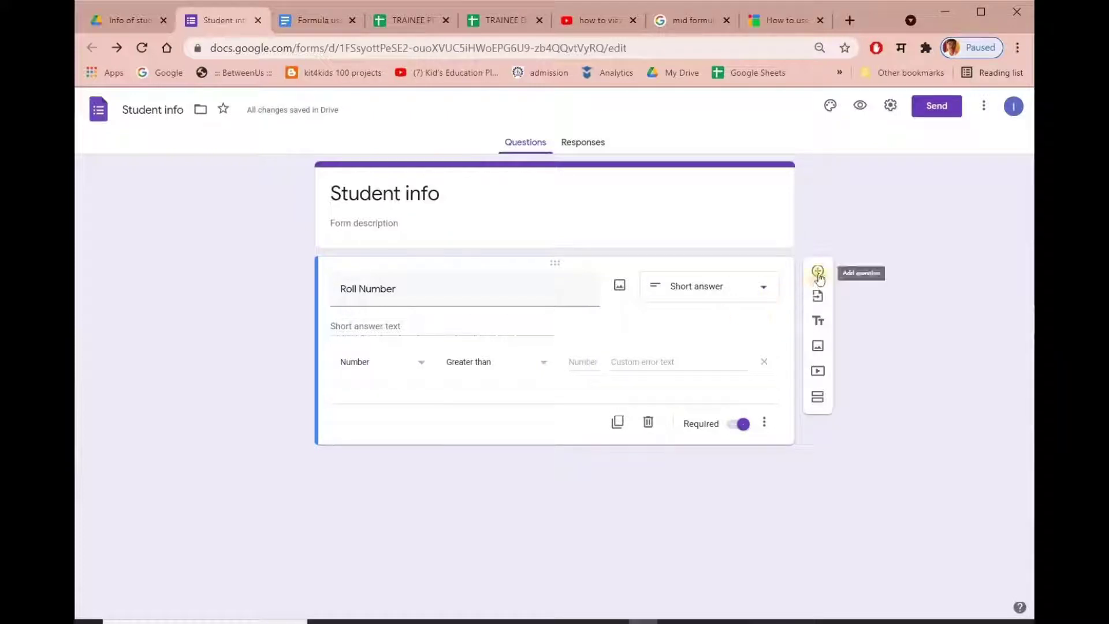
Add a required short-answer question titled "name of the student" below the Roll Number question.
click(817, 275)
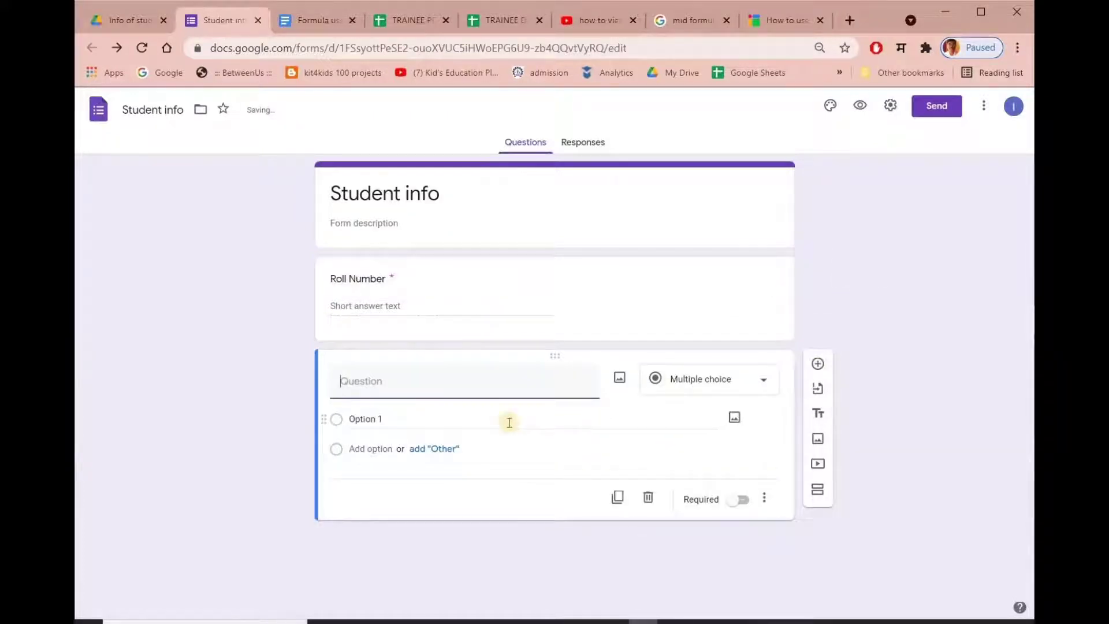
text(name)
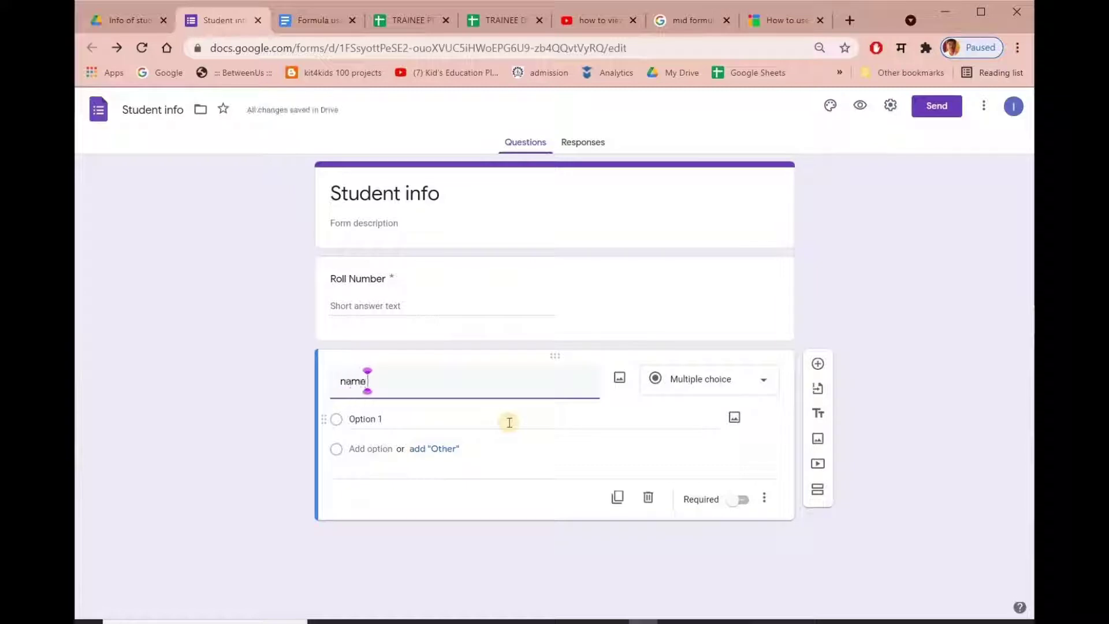
text( of the student)
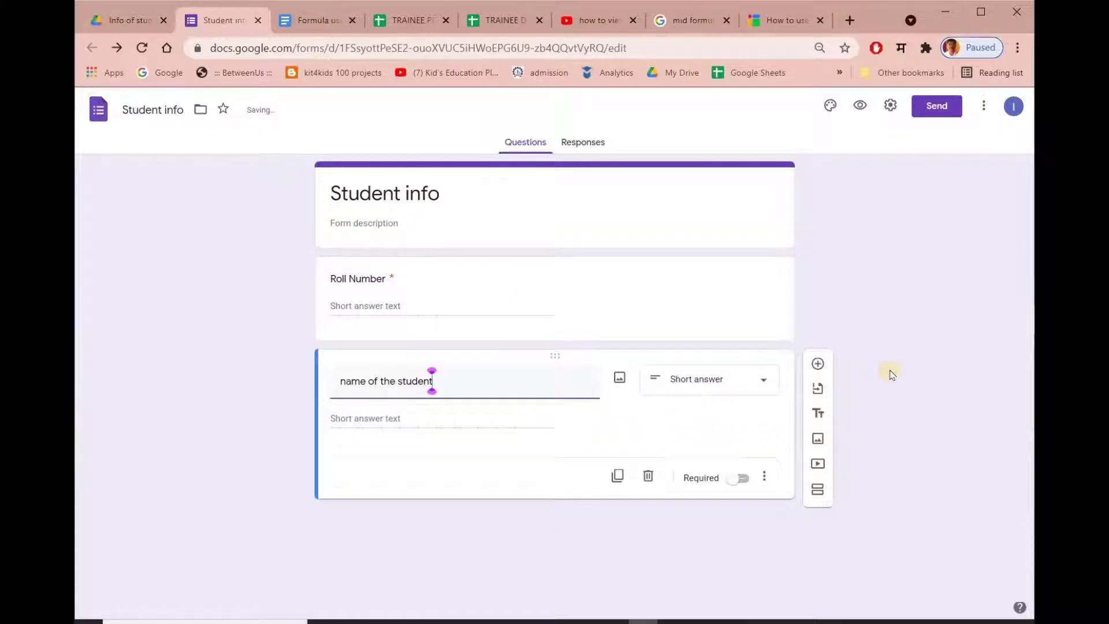
click(739, 478)
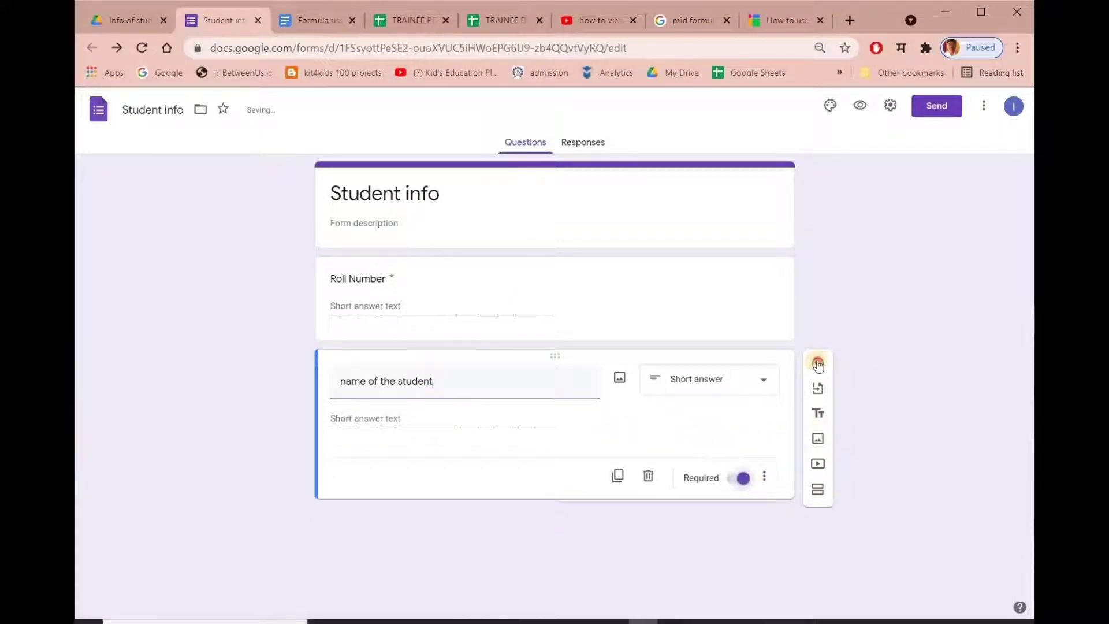
Add a third question titled "Upload your photo" of type File upload and accept letting respondents upload files to Drive.
click(817, 363)
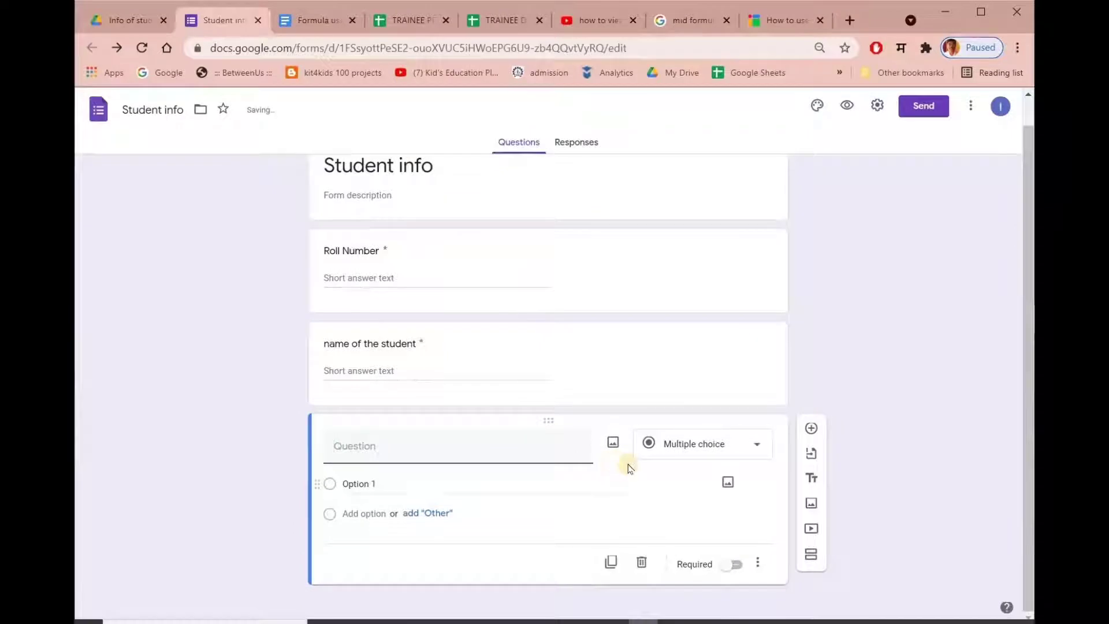
text(U)
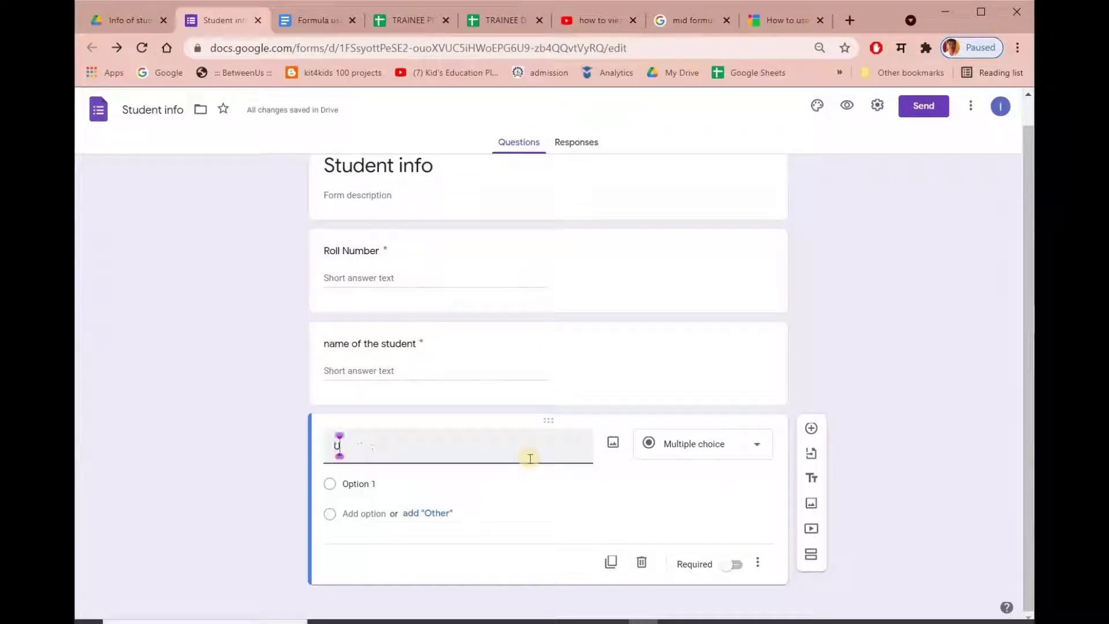
text(pload your p)
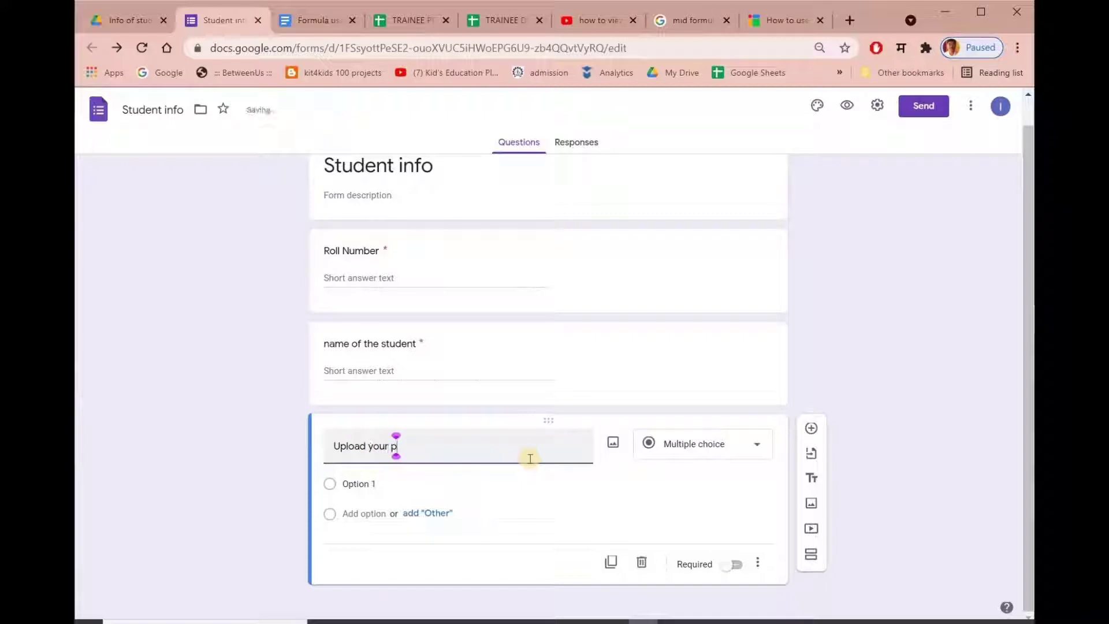
text(hoto)
click(752, 445)
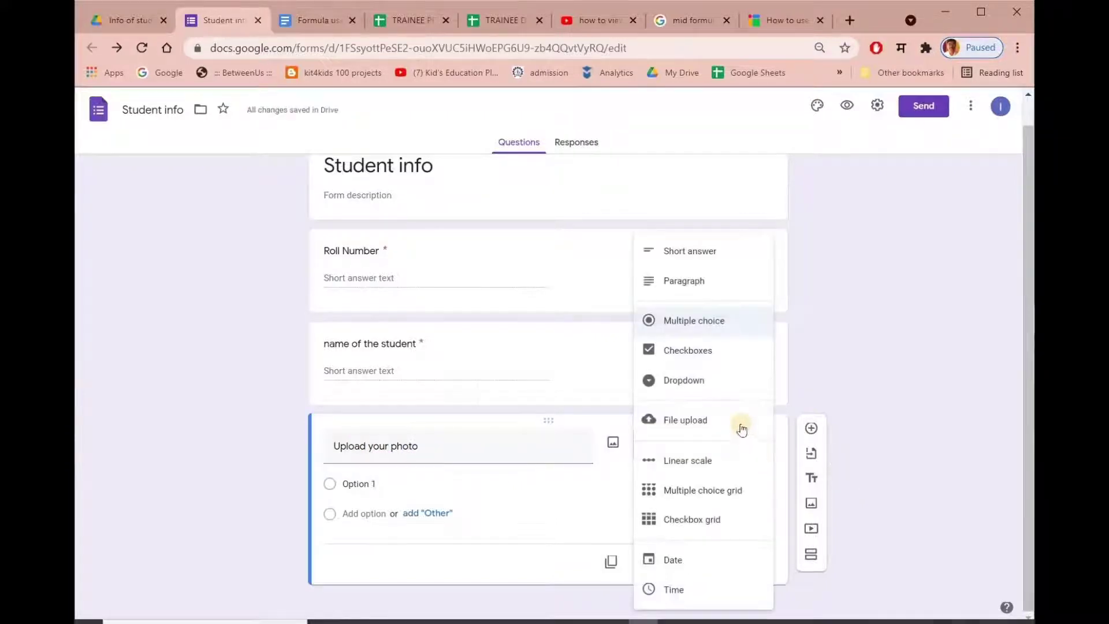
click(713, 419)
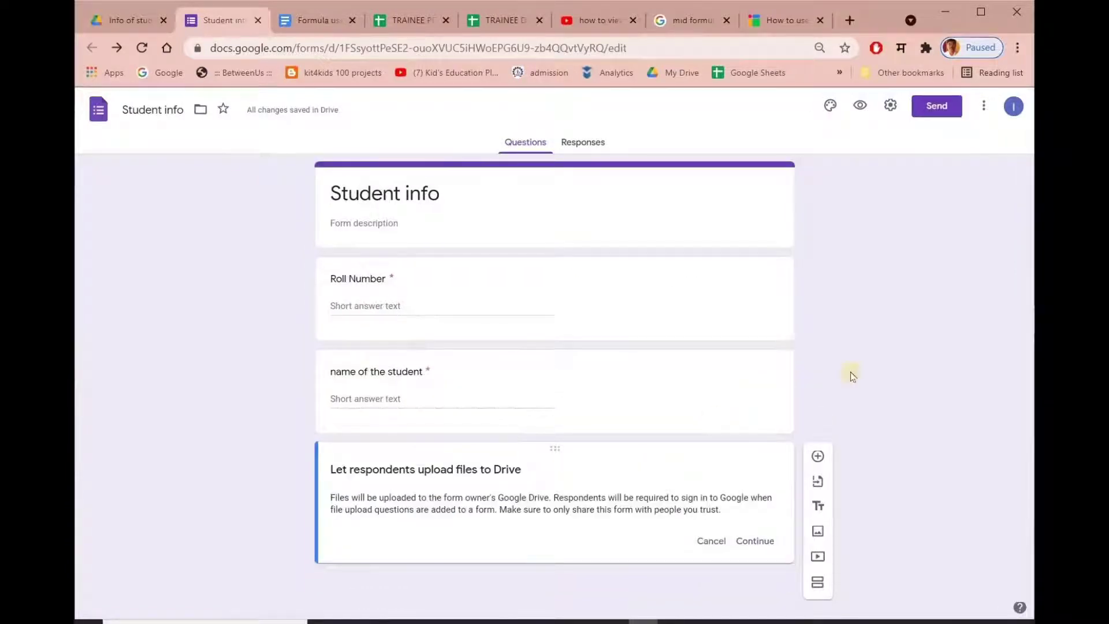
click(752, 539)
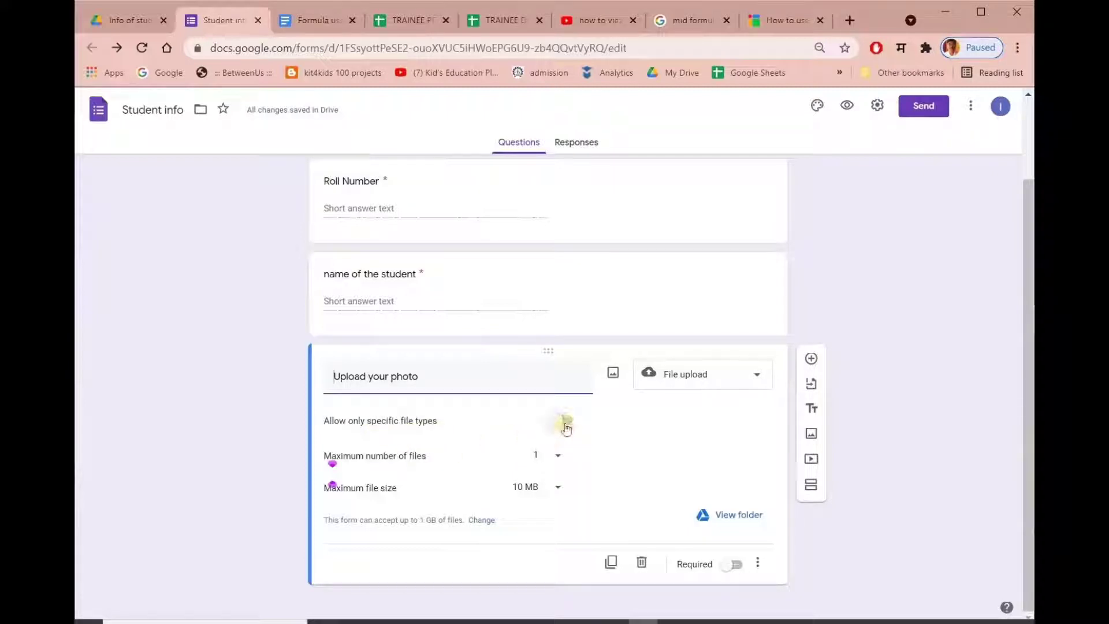
Restrict the photo upload question to Image files with a maximum size of 10 MB and make it required.
click(565, 424)
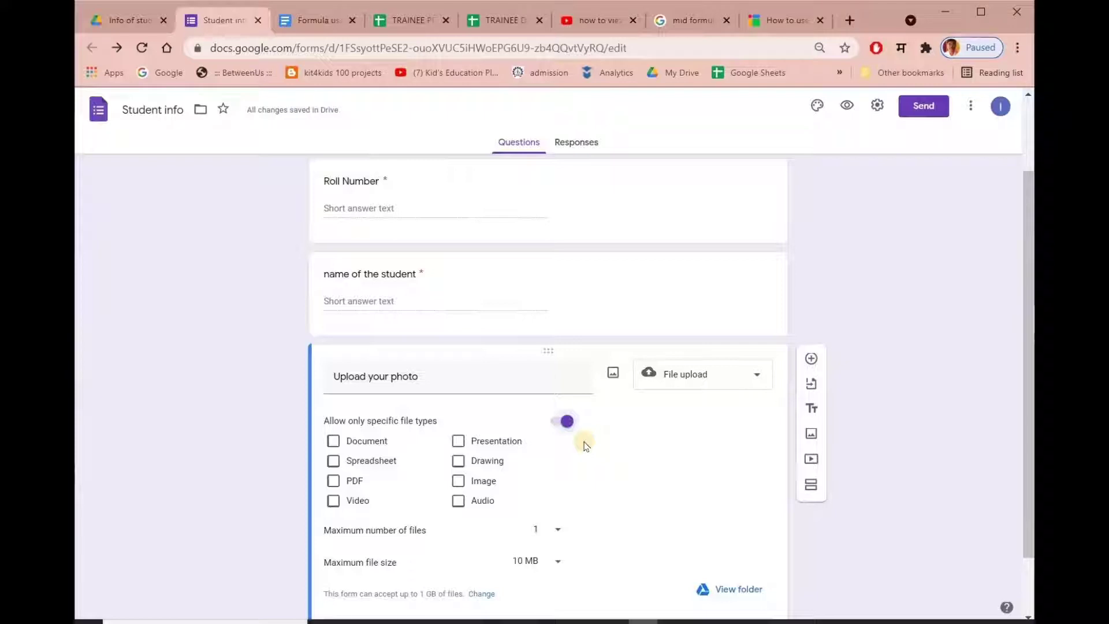
click(458, 480)
scroll(596, 481, down, 1)
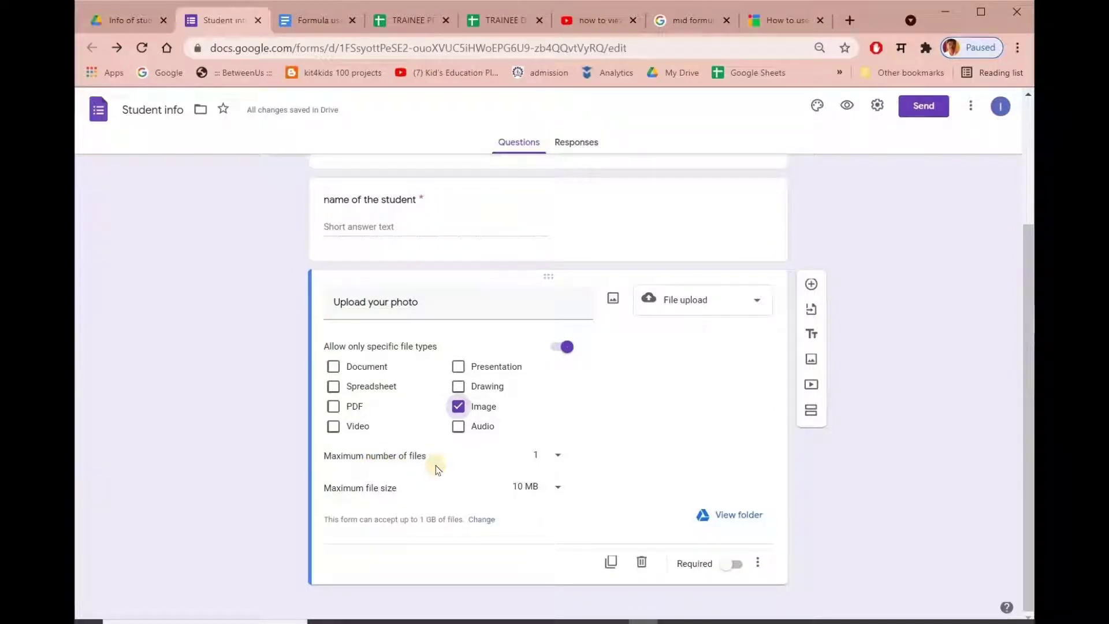
click(555, 488)
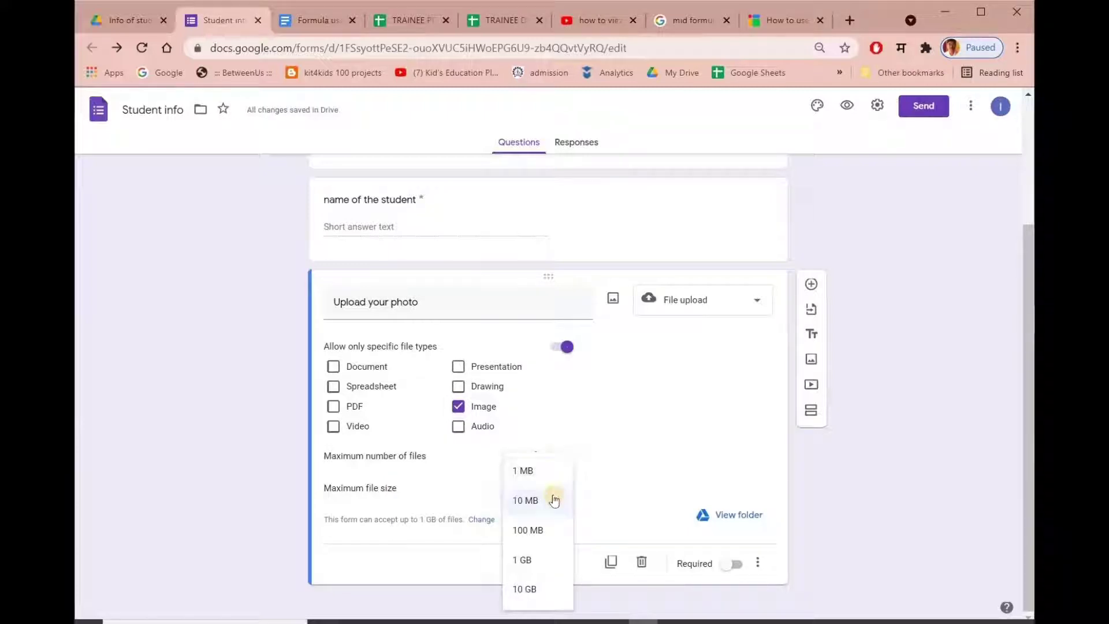
click(553, 500)
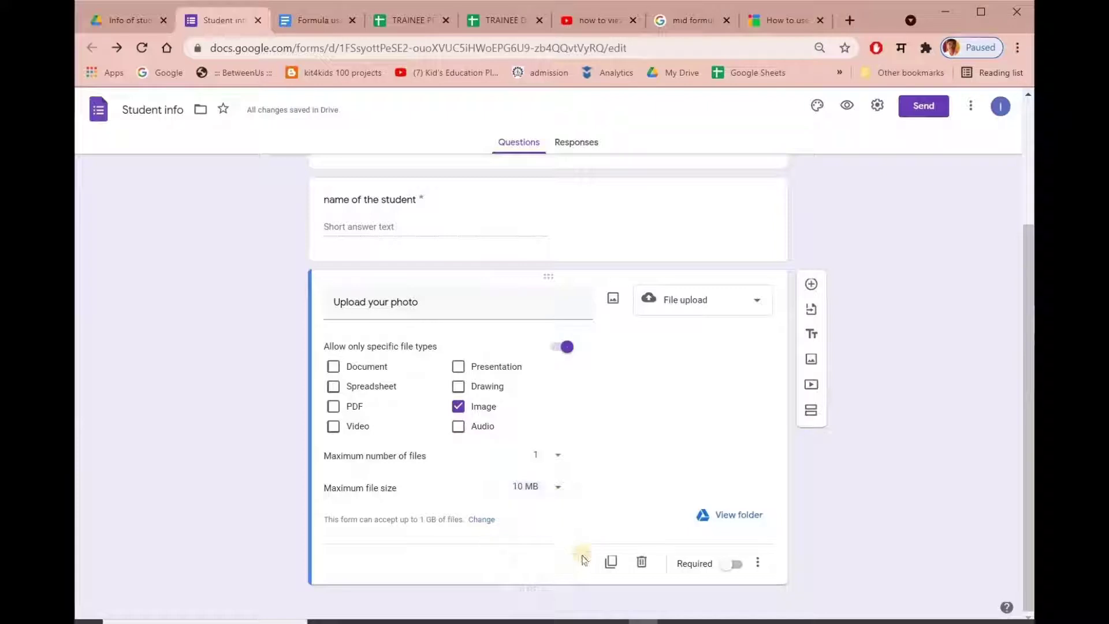
click(735, 563)
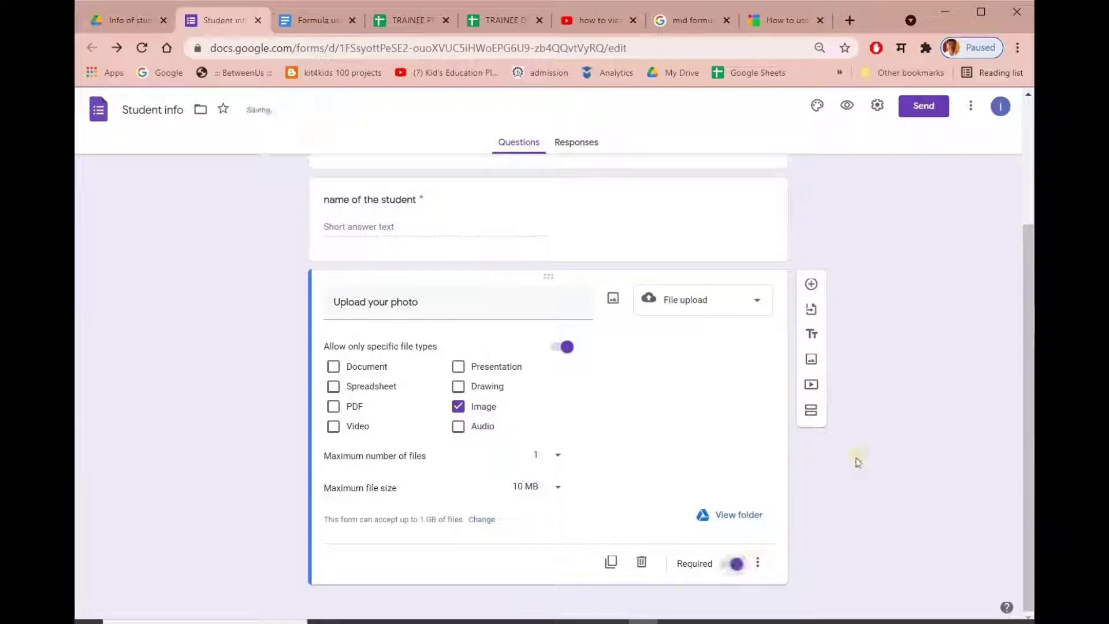
Create a new spreadsheet named "Student info (Responses)" as the destination for the form's responses.
scroll(861, 459, up, 3)
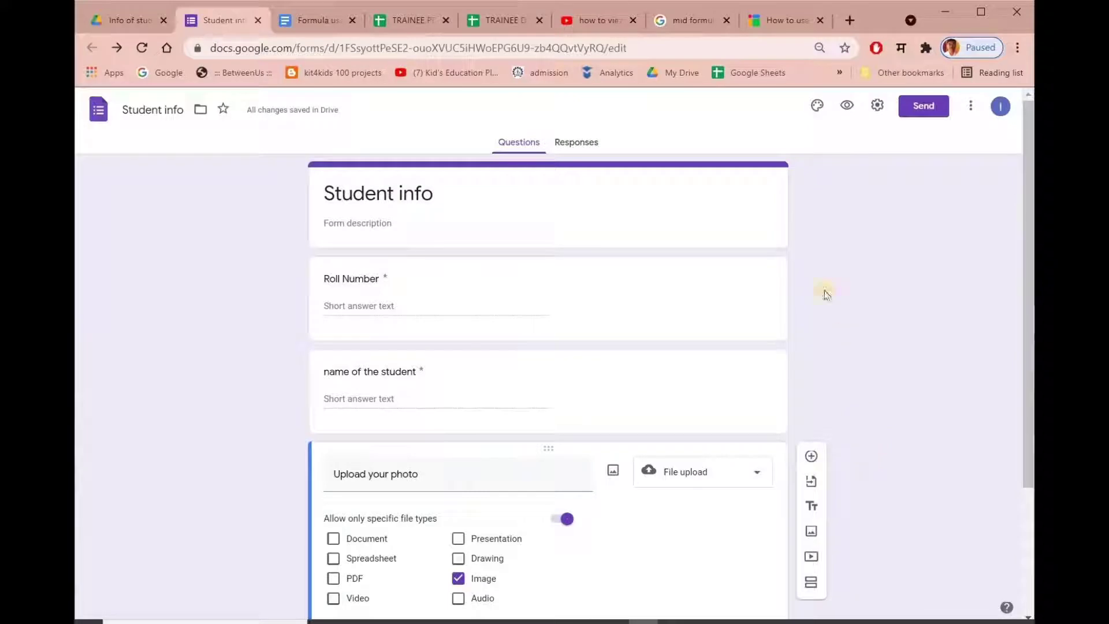
click(577, 142)
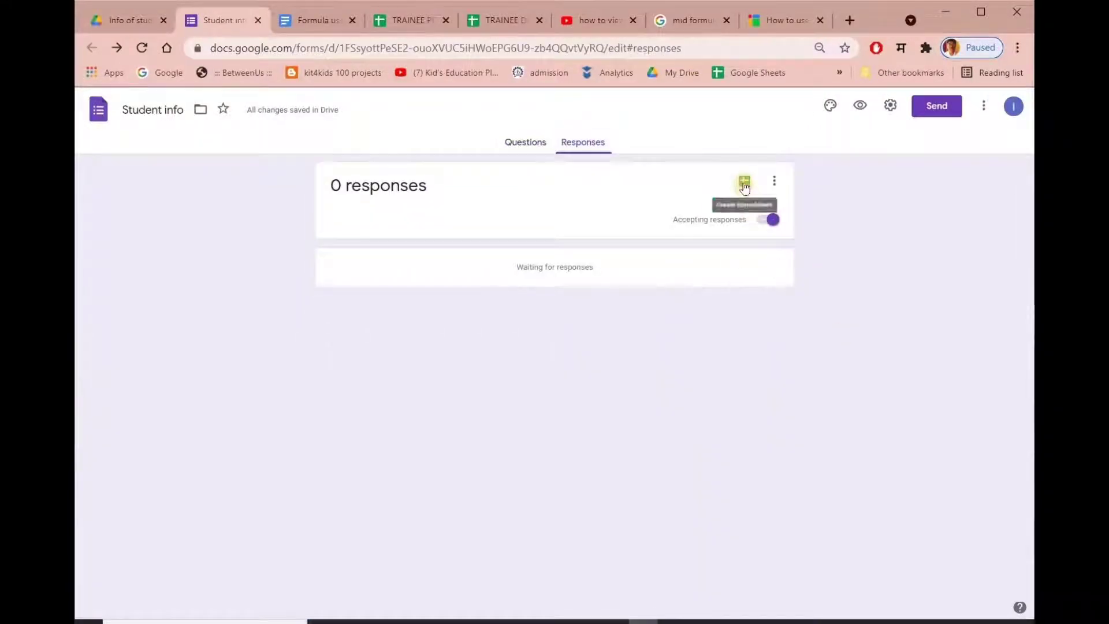
click(743, 184)
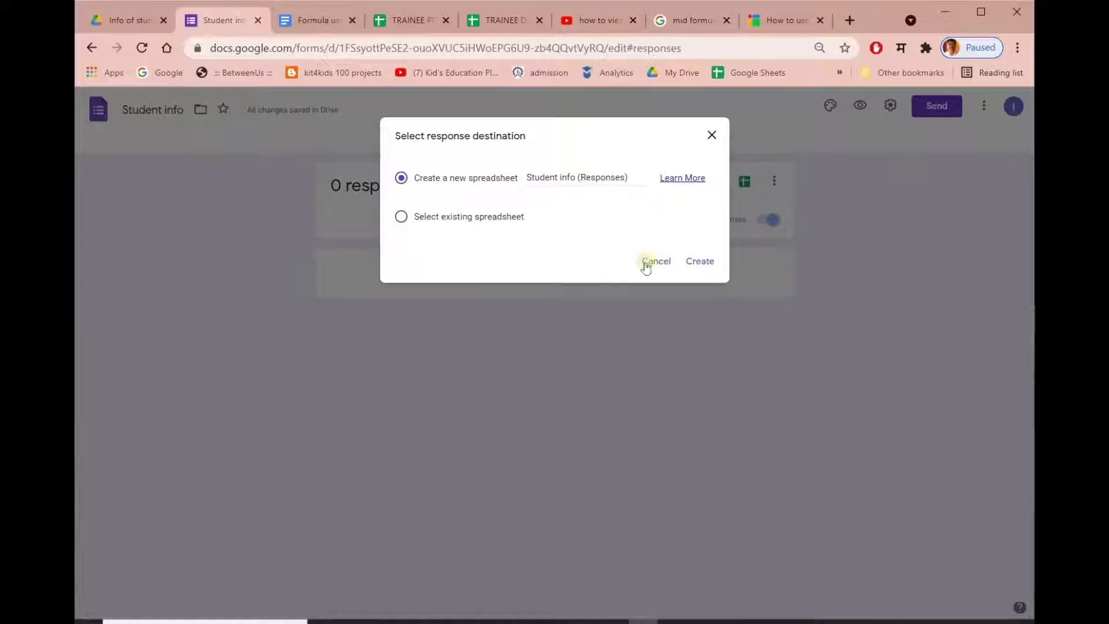
click(694, 263)
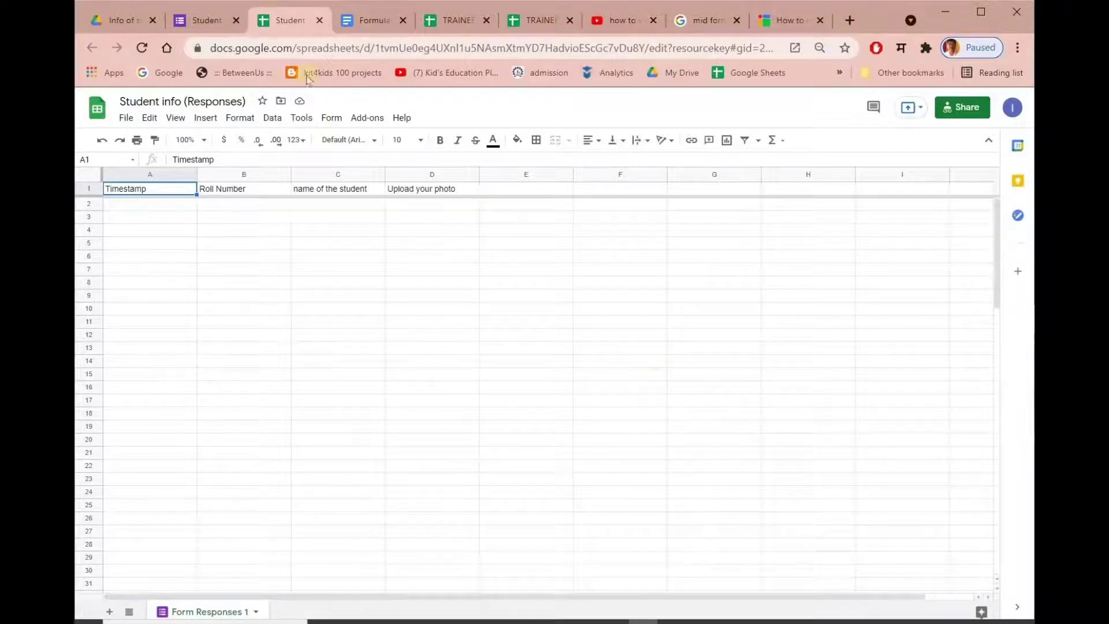
Preview the Student info form and fill in roll number 1 and the student's name.
click(206, 22)
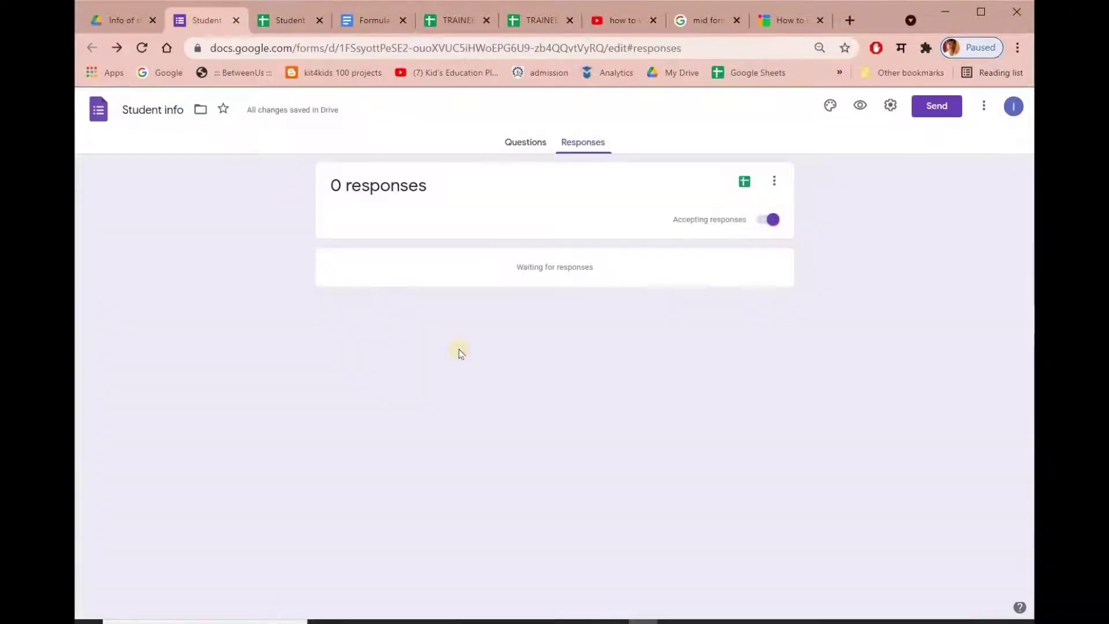
click(526, 144)
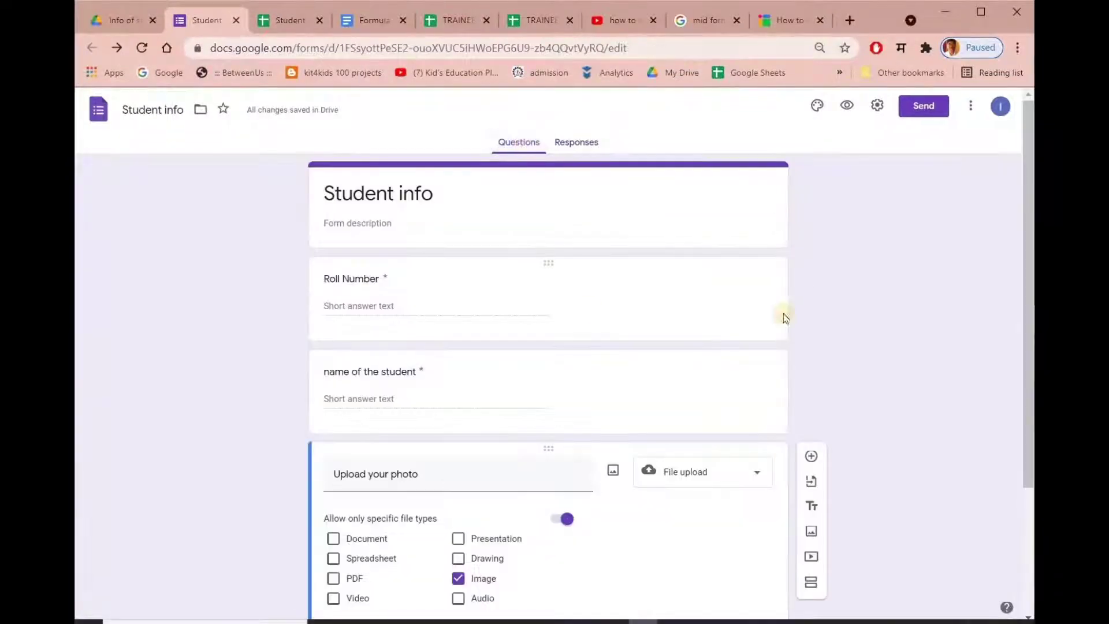
click(847, 107)
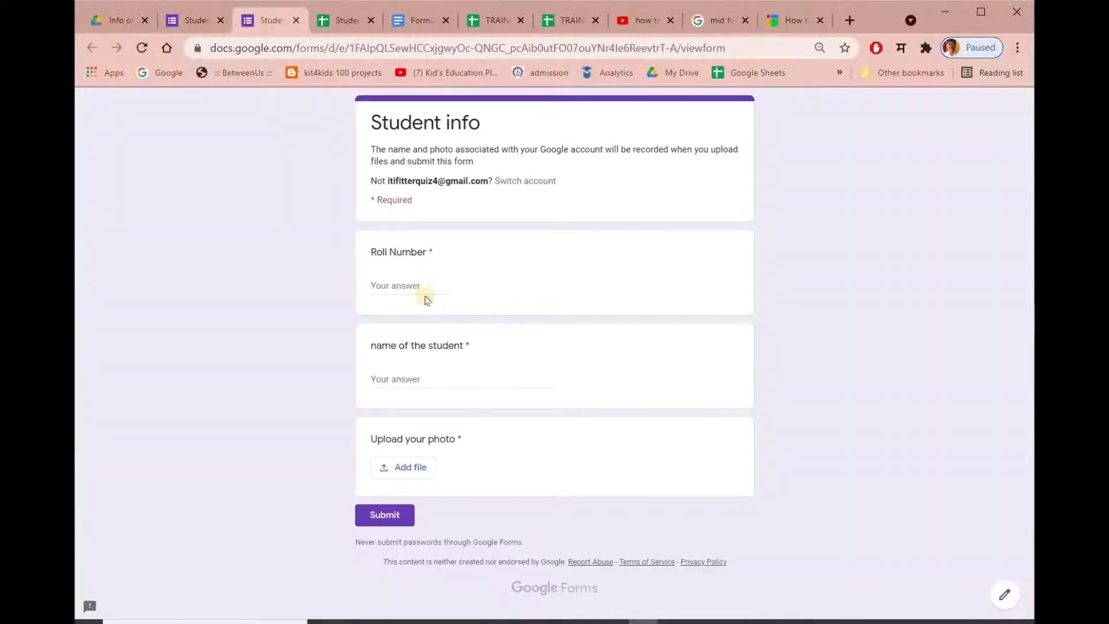
click(393, 285)
text(1)
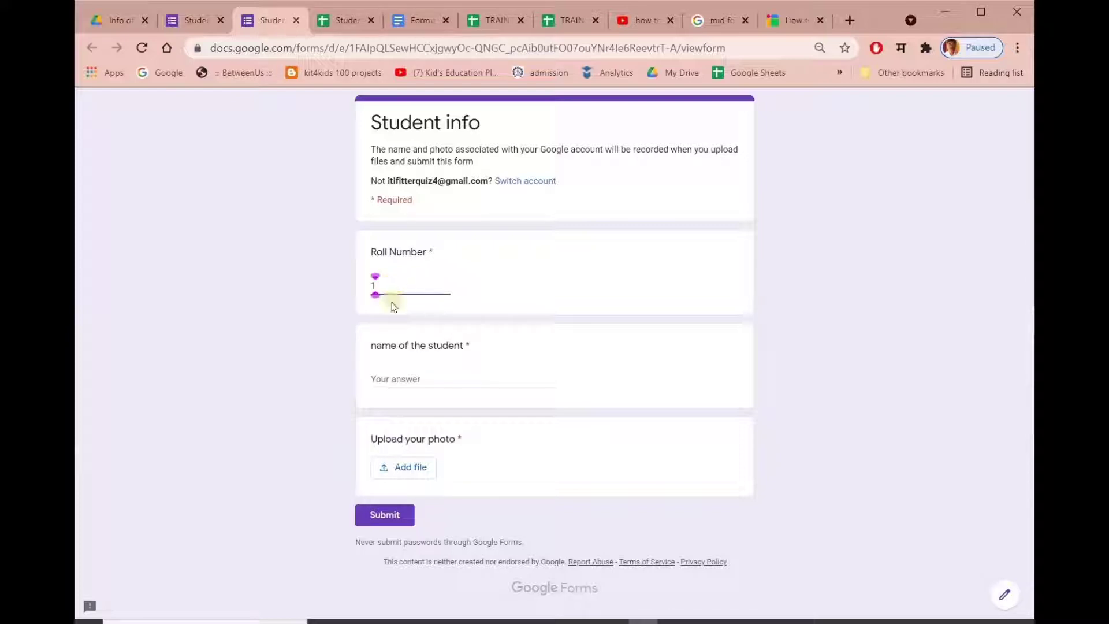
click(387, 374)
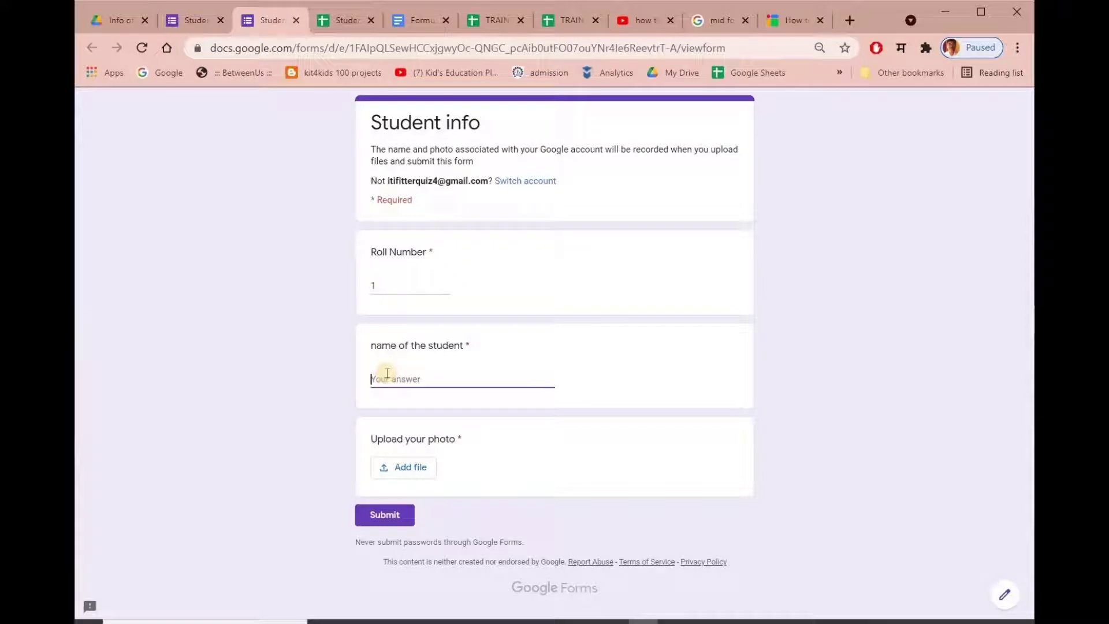
text(Jhon)
Attach the photo p1 from the device's "photo for slide" folder as the upload answer and submit the response.
click(403, 471)
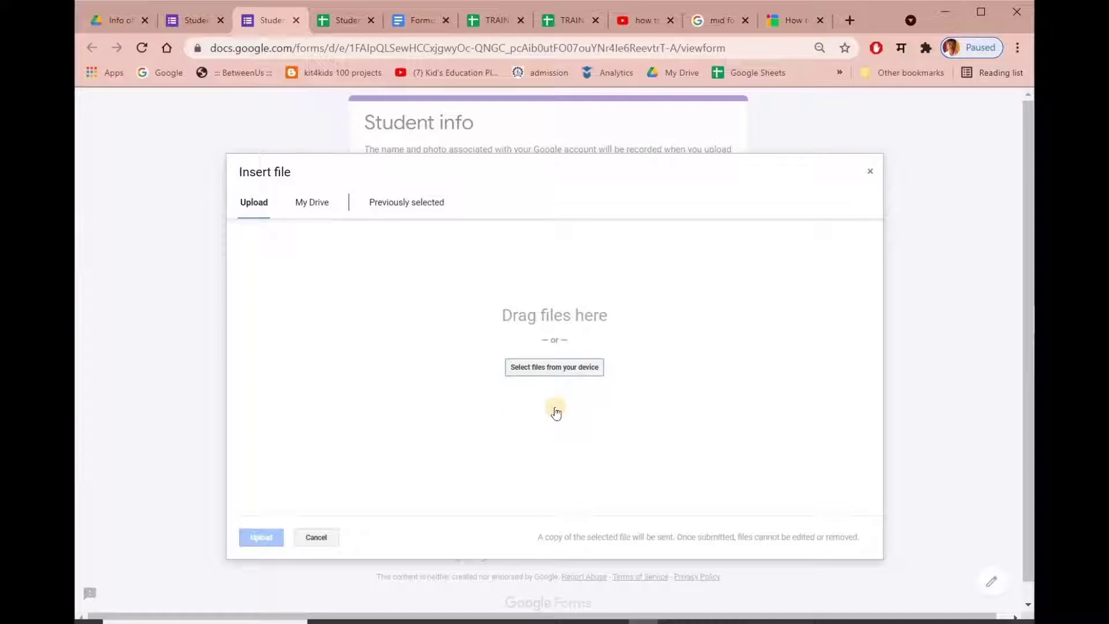
click(545, 369)
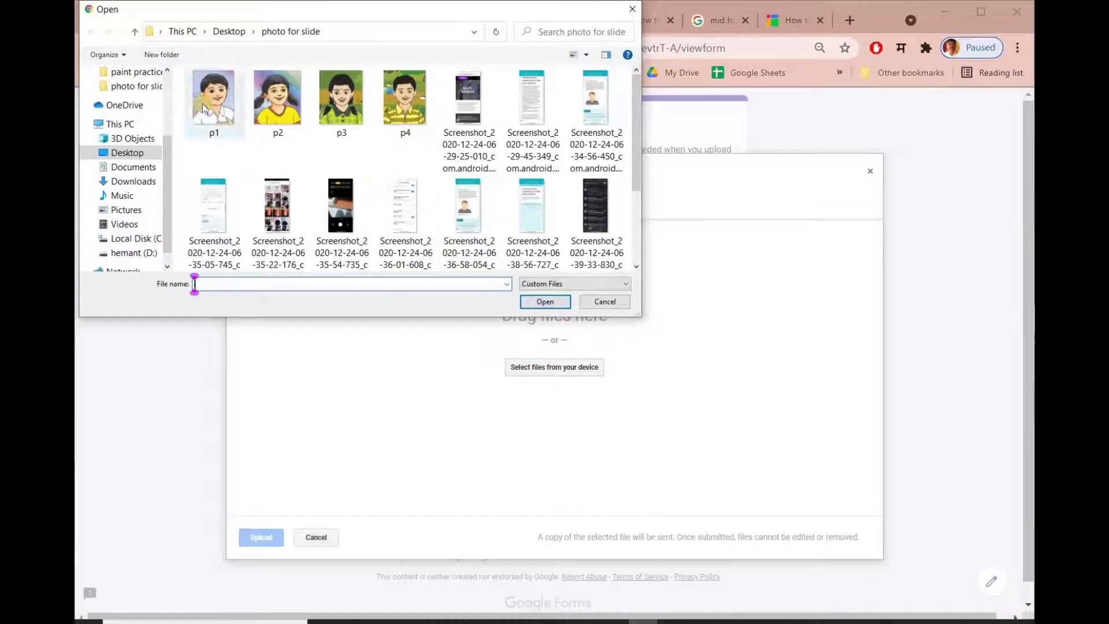
click(205, 103)
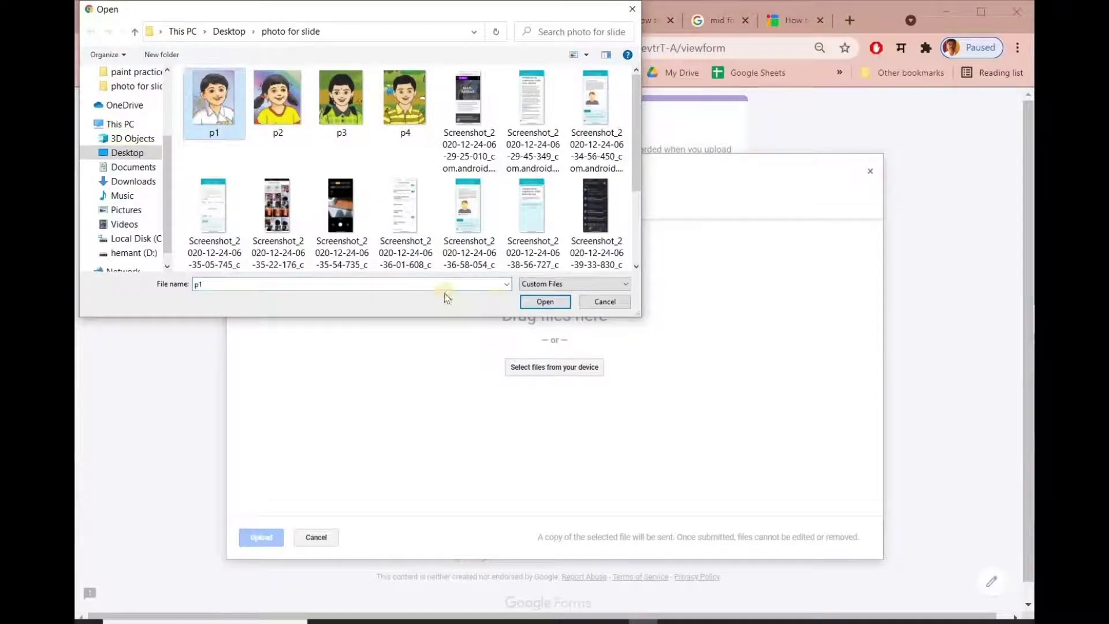
click(532, 303)
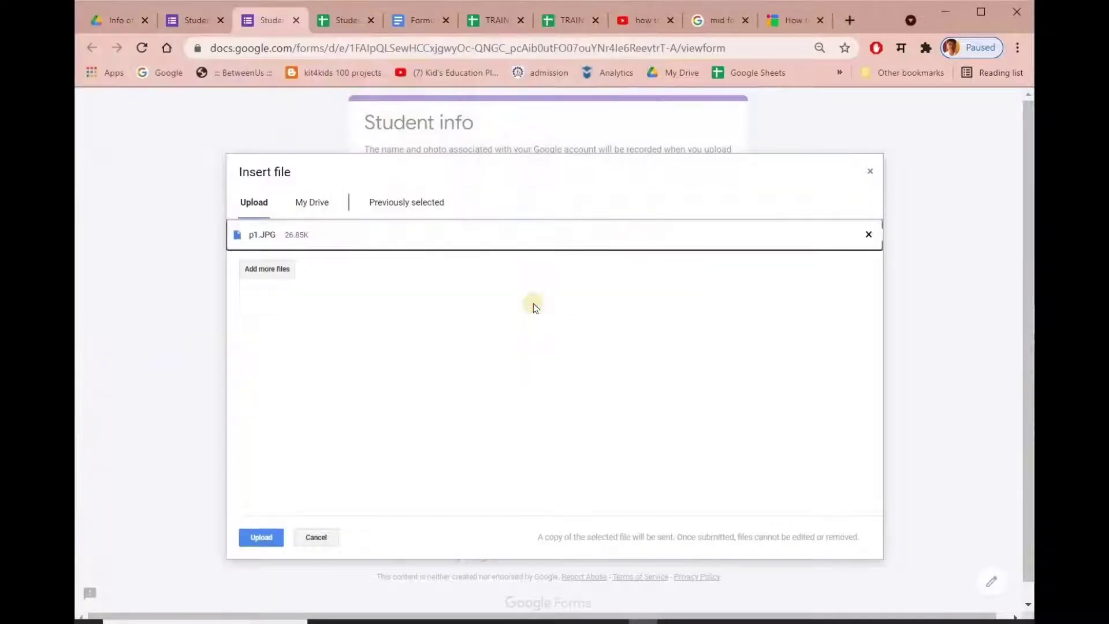
click(262, 538)
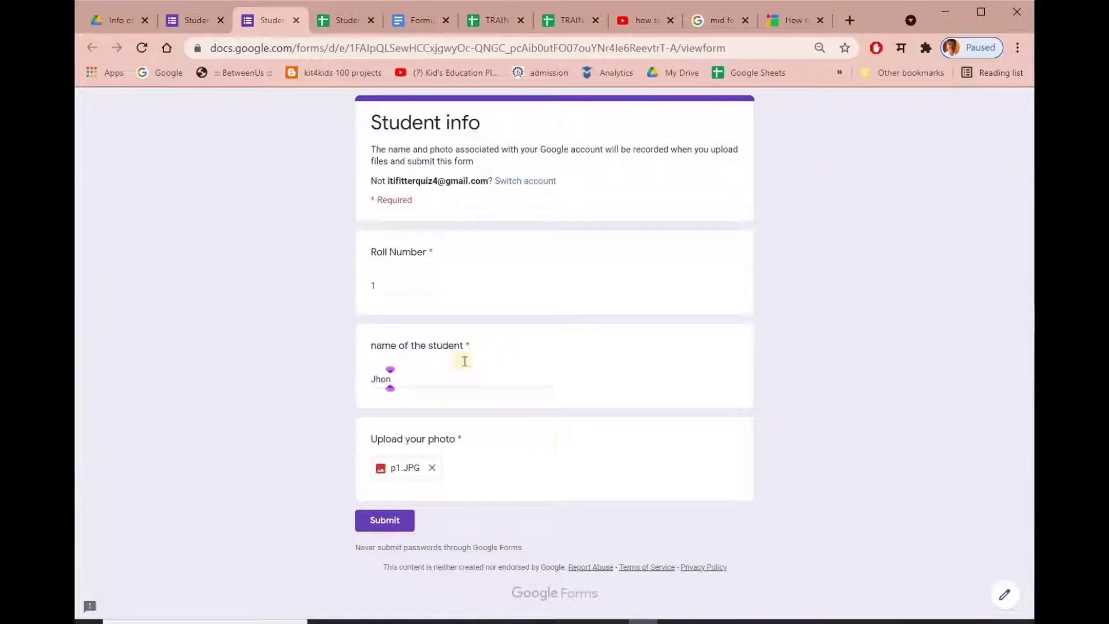
click(387, 522)
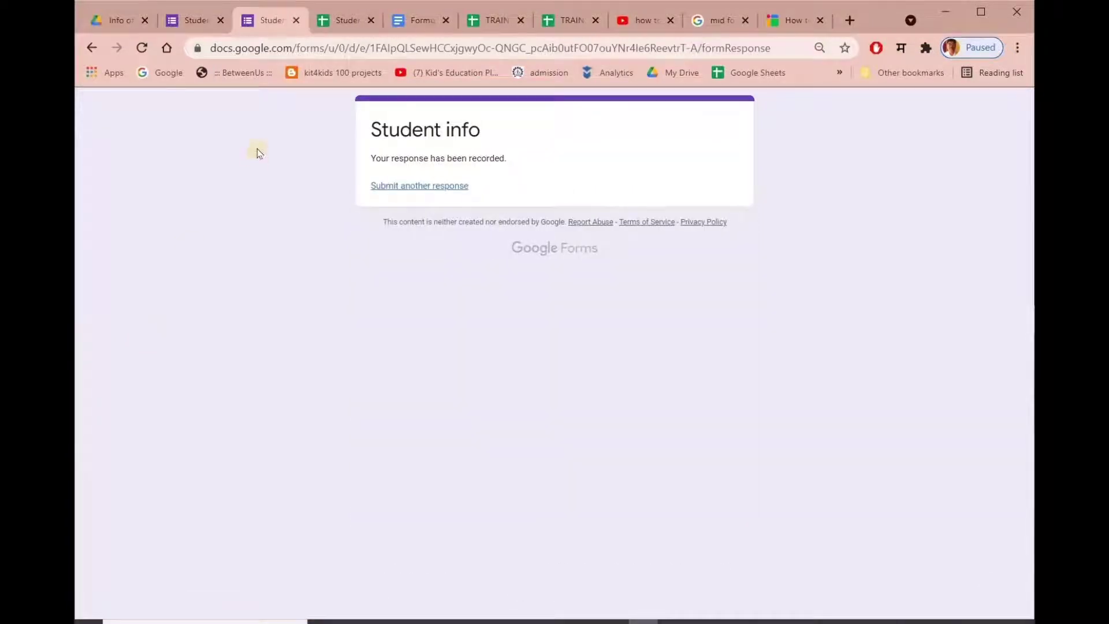
Examine the submitted response in the Student info (Responses) spreadsheet and preview the photo behind its Drive link.
click(345, 20)
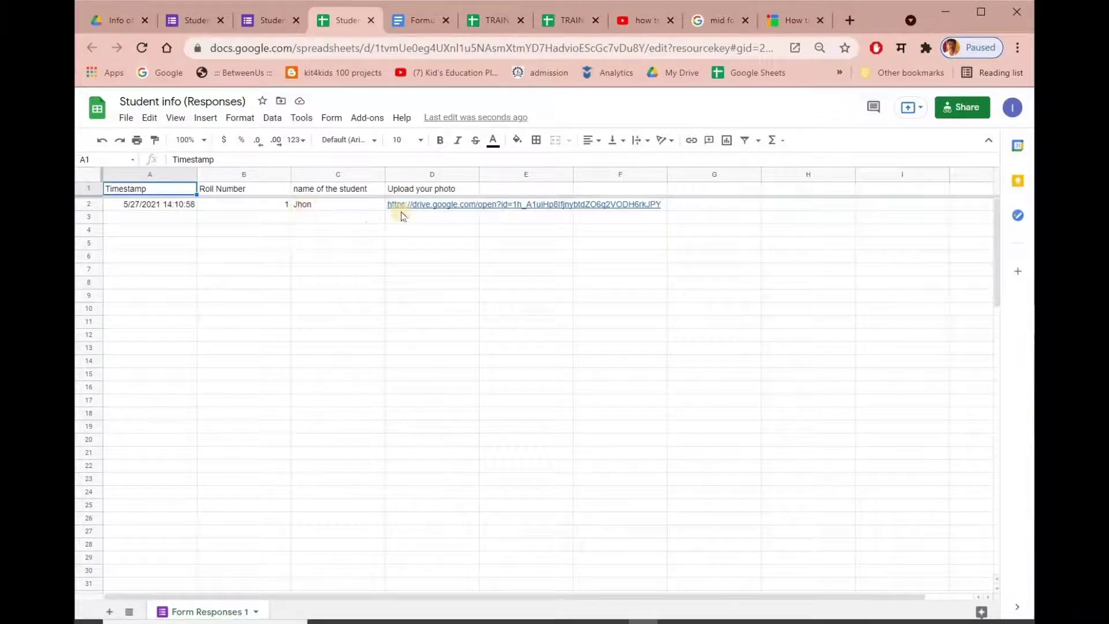
mouse_move(421, 209)
mouse_move(456, 206)
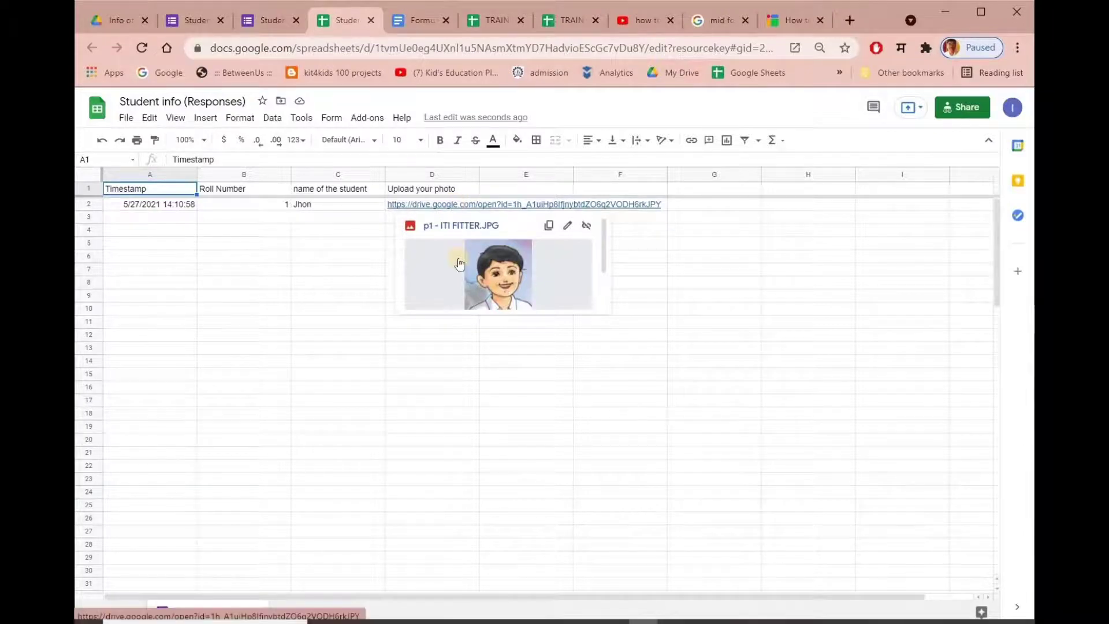
scroll(459, 264, down, 2)
scroll(460, 259, up, 2)
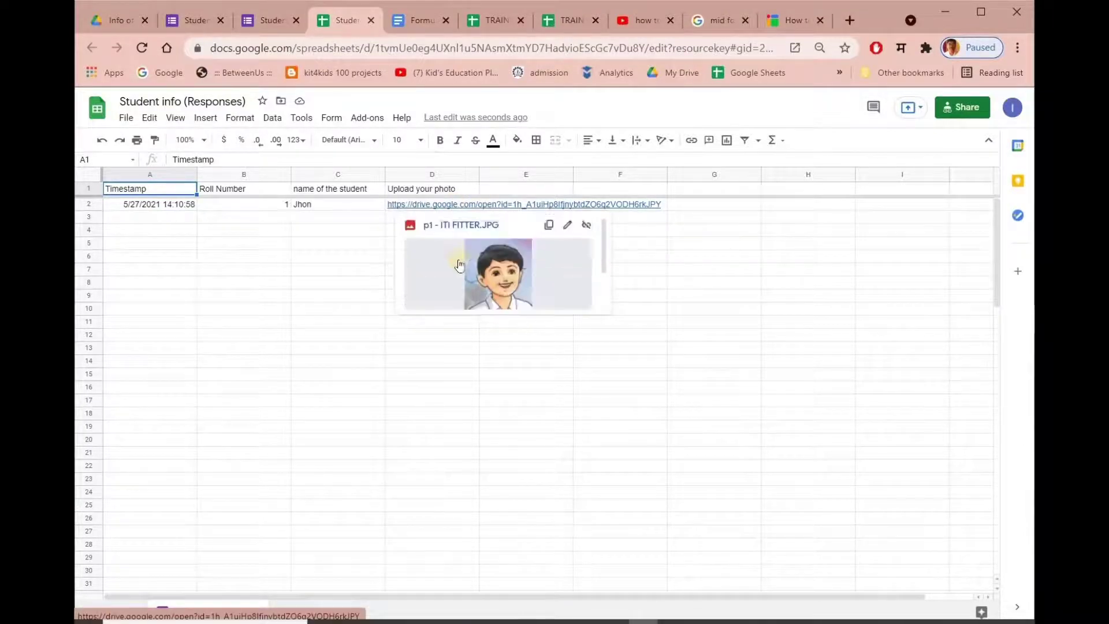
click(646, 378)
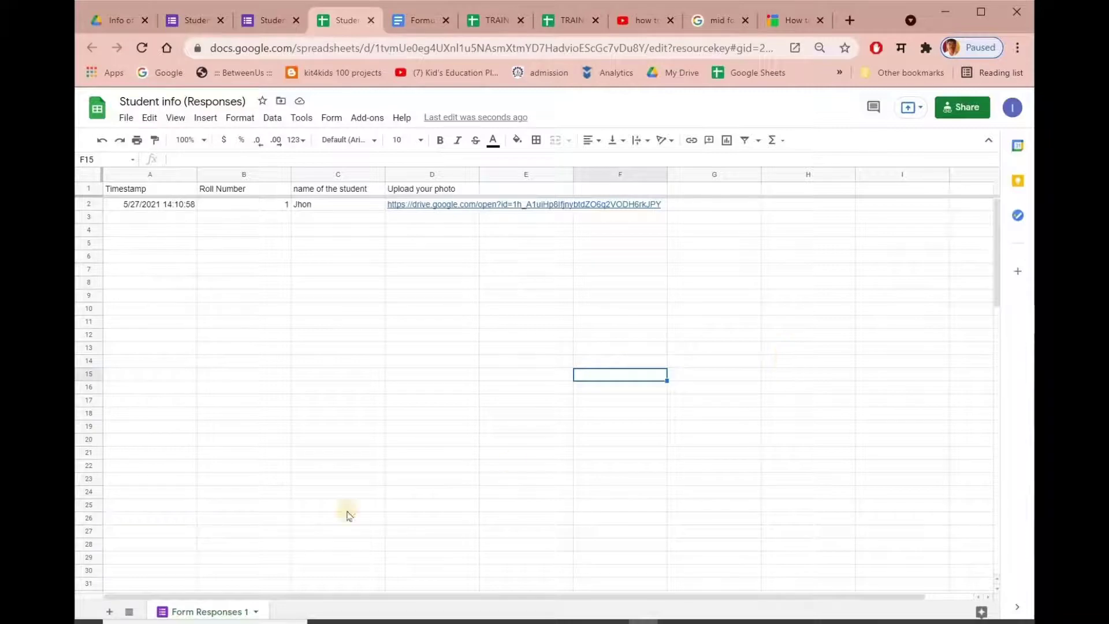
Add a new sheet to the responses spreadsheet and rename it "Extract data".
click(109, 611)
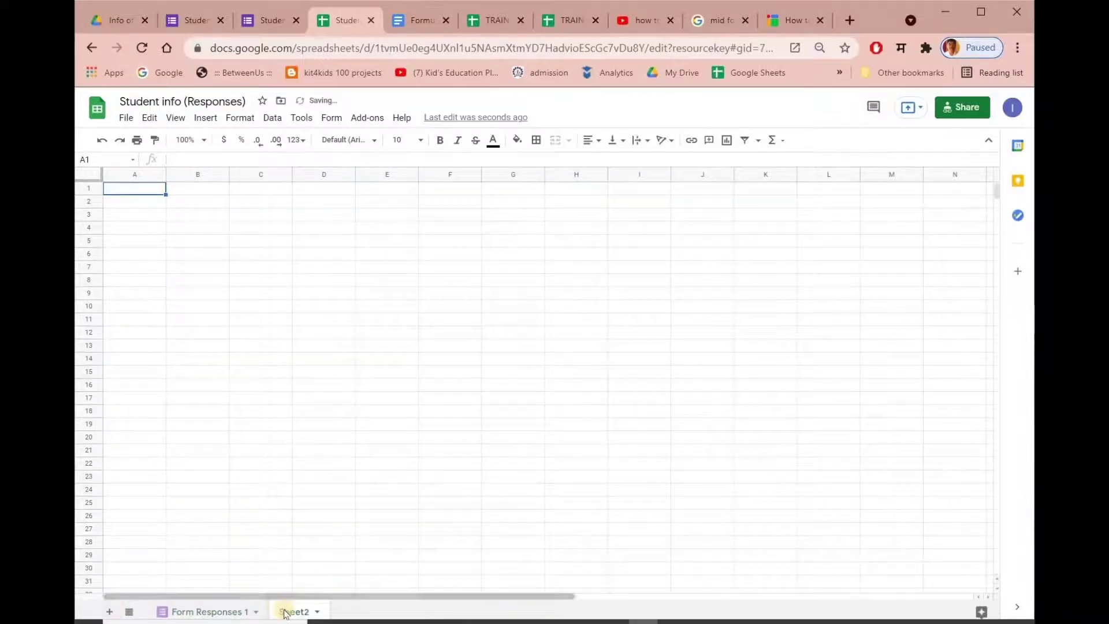
right_click(285, 611)
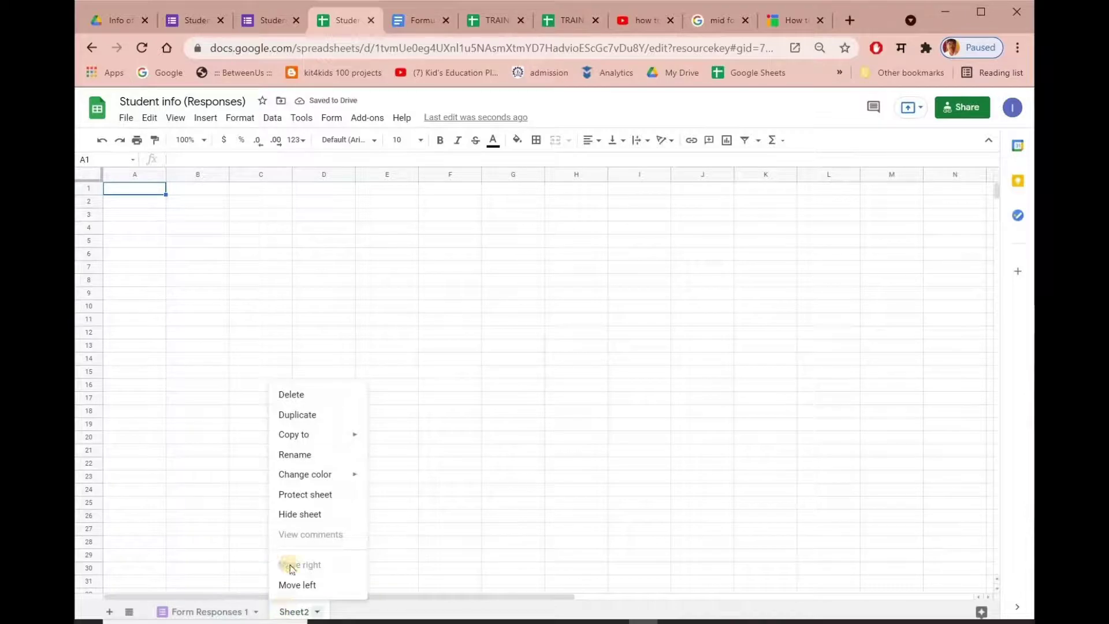
click(302, 458)
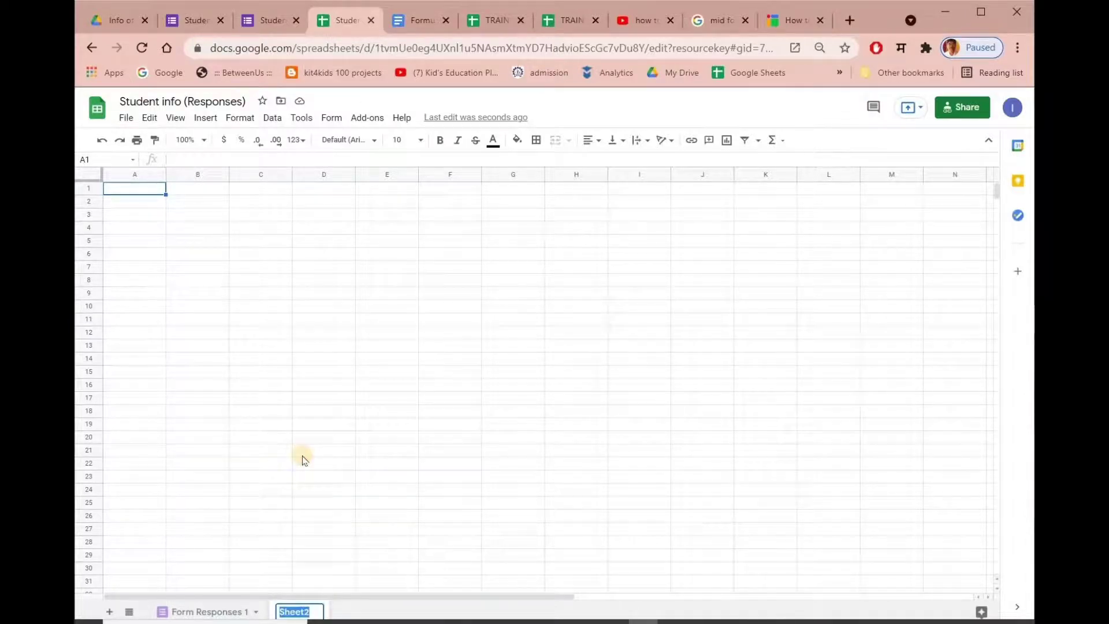
text(Extract data)
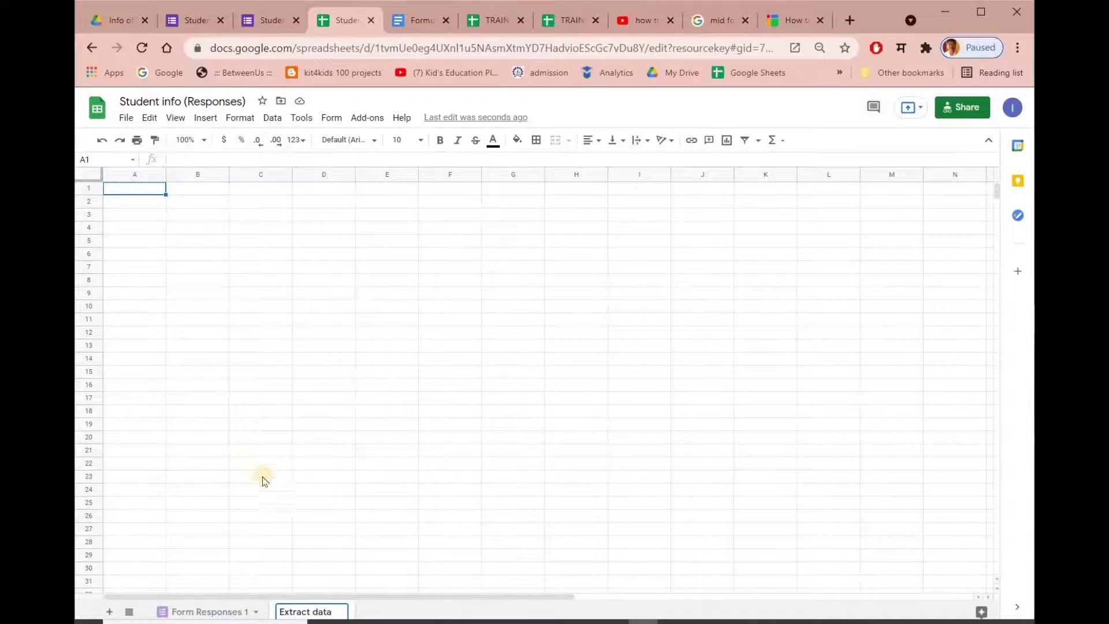
click(387, 515)
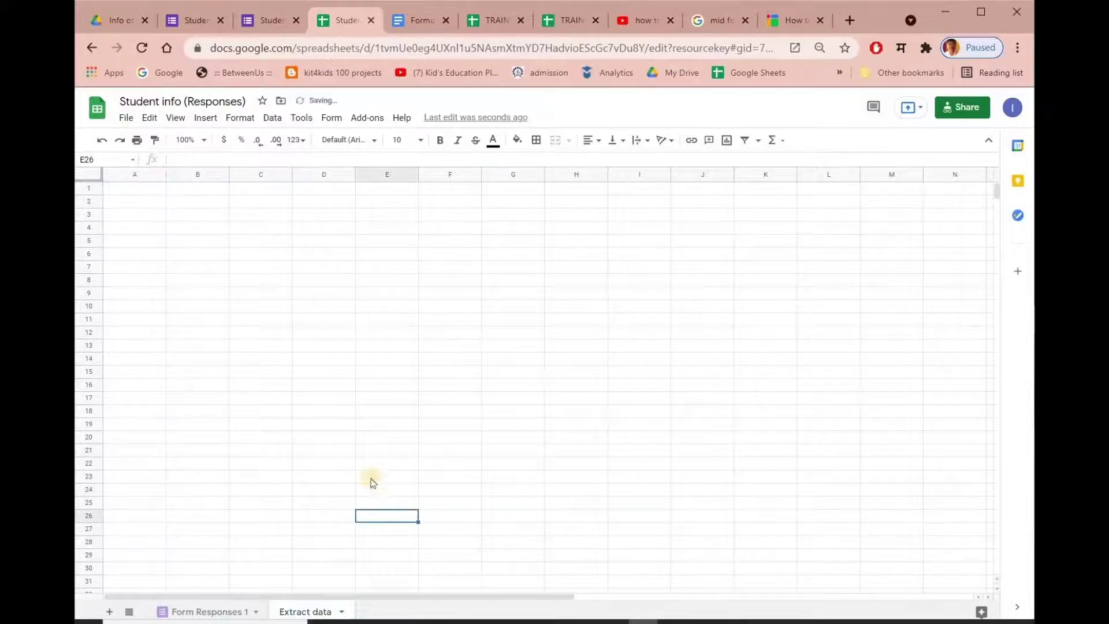
Start a QUERY formula in cell A1 of the Extract data sheet.
scroll(369, 480, down, 2)
scroll(361, 488, up, 1)
scroll(330, 491, up, 1)
click(143, 193)
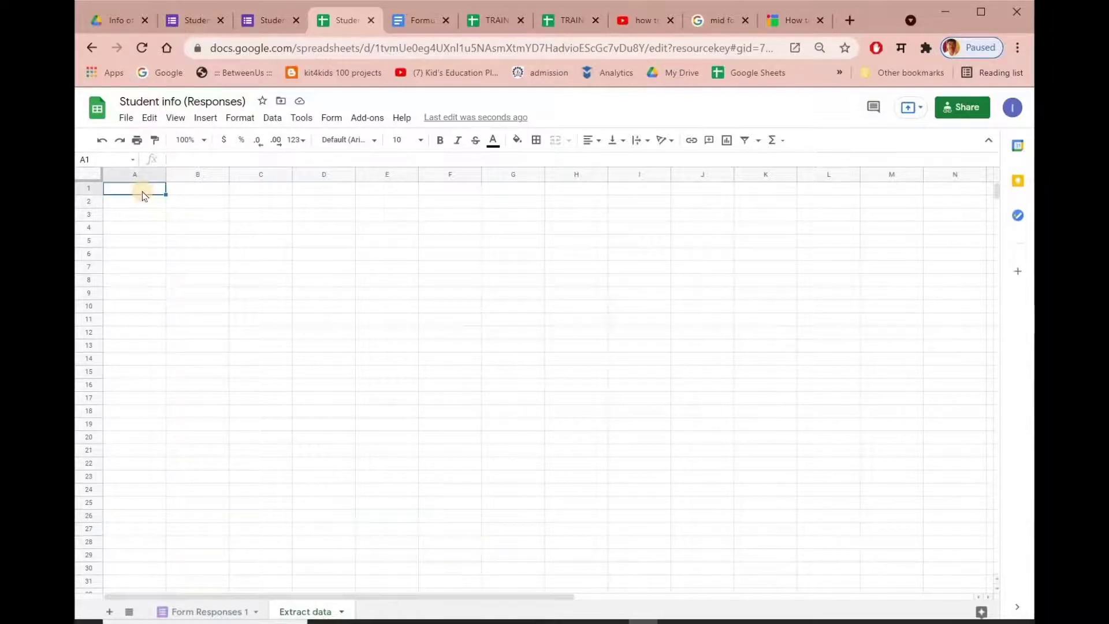
text(=qy)
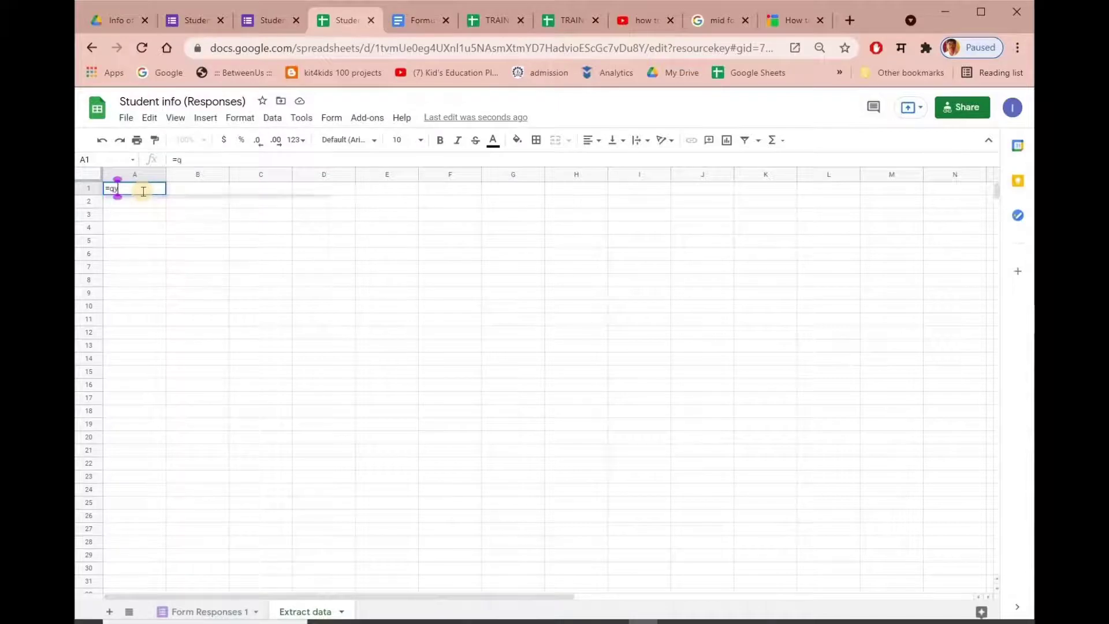
key(BackSpace)
text(u)
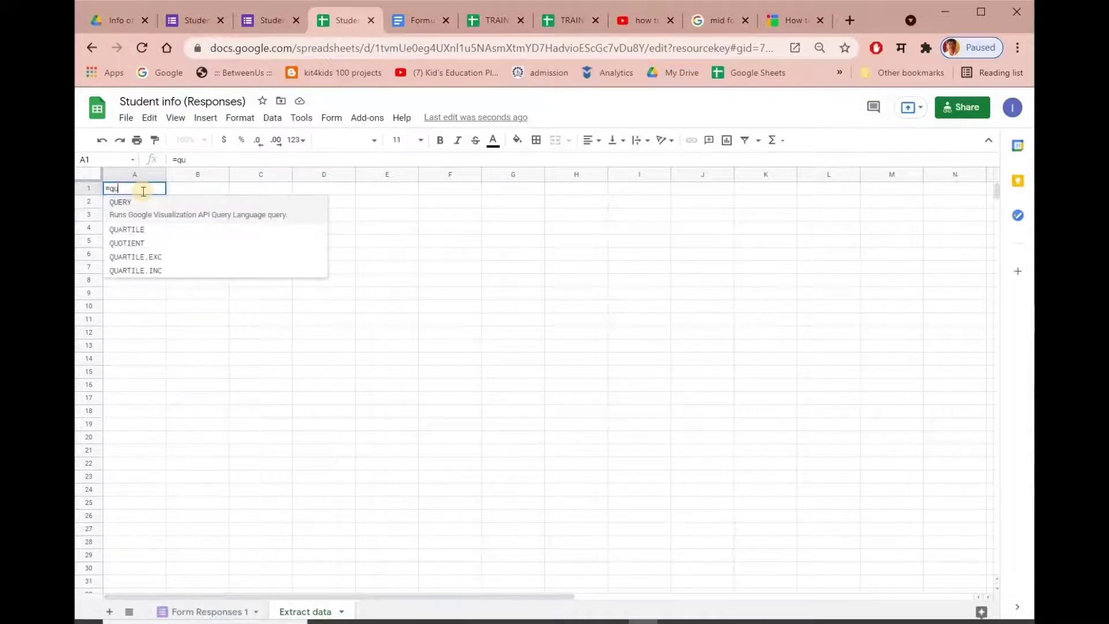
text(er)
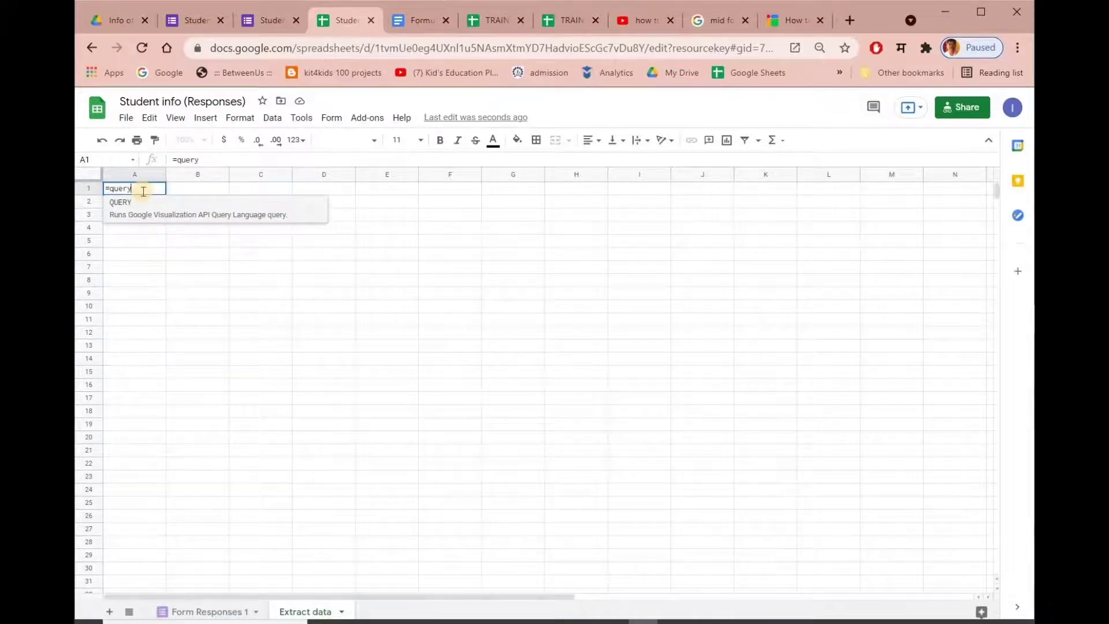
text(y()
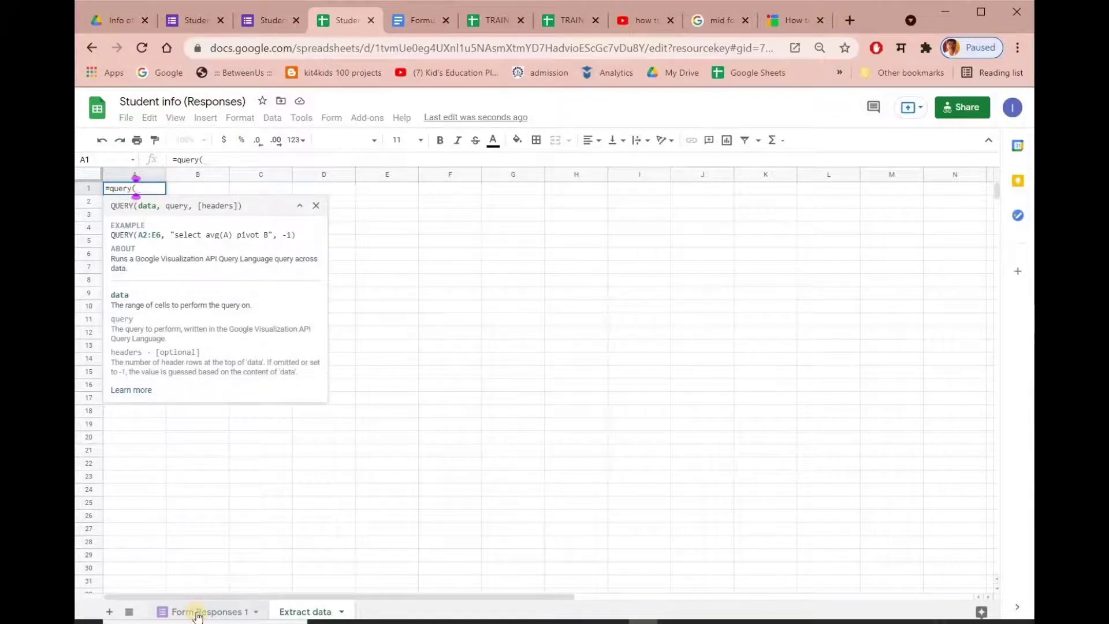
Complete the QUERY formula with the open-ended data range A1:D from the Form Responses 1 sheet.
click(196, 614)
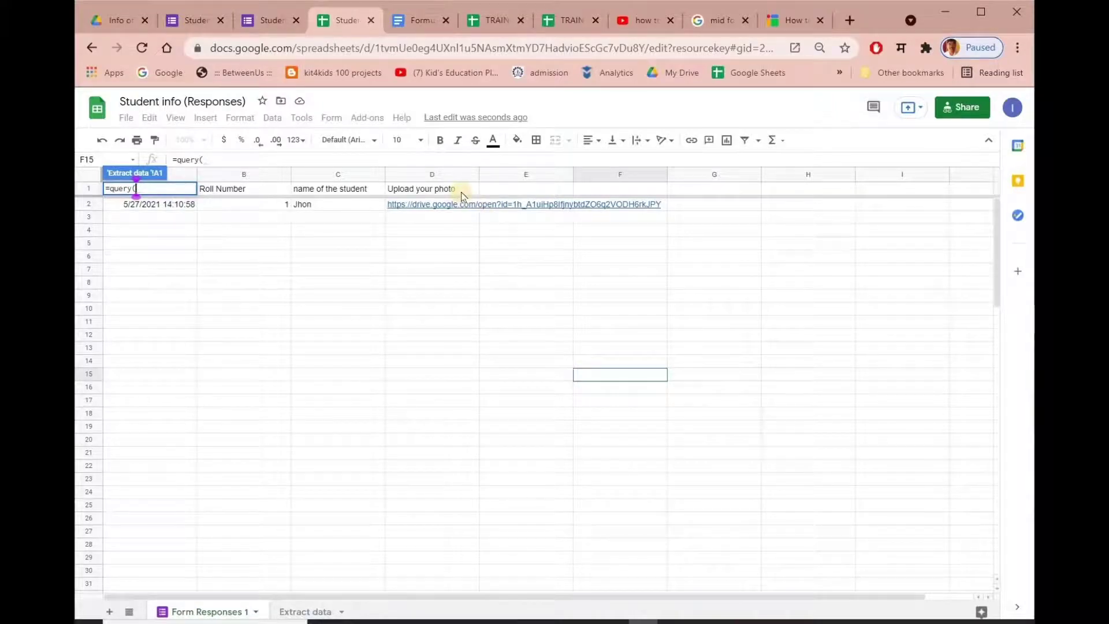
drag(461, 191, 140, 257)
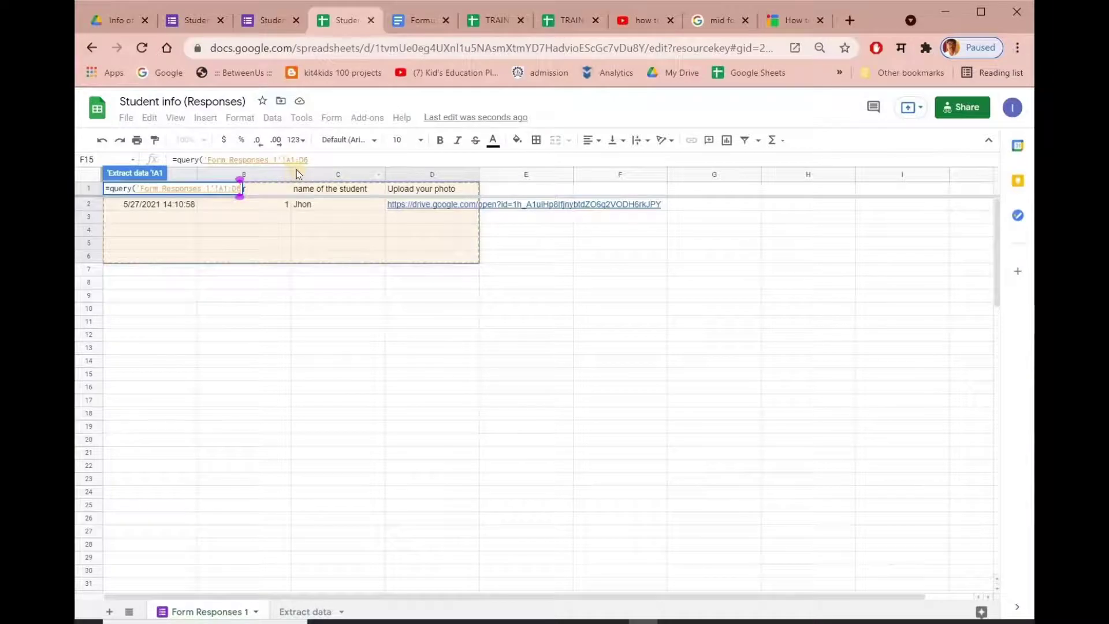
click(314, 161)
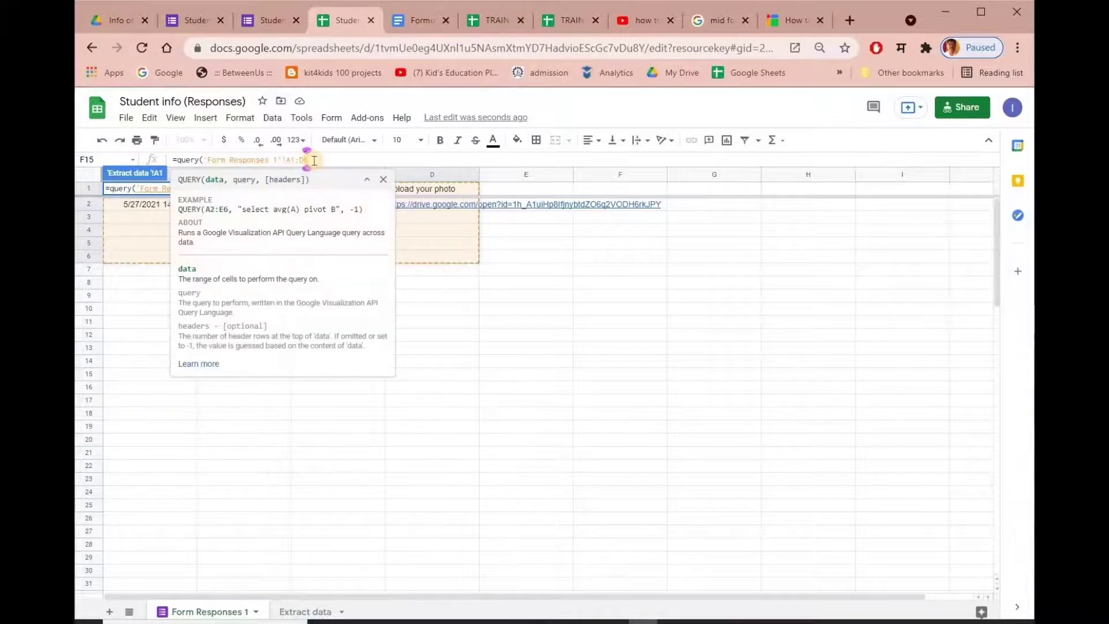
key(BackSpace)
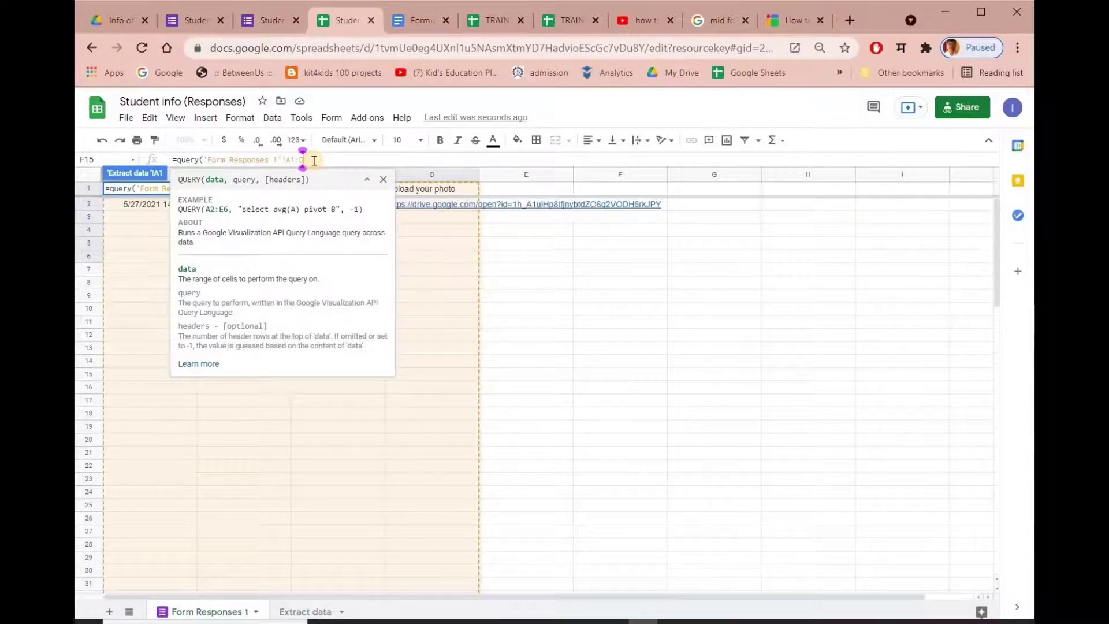
text())
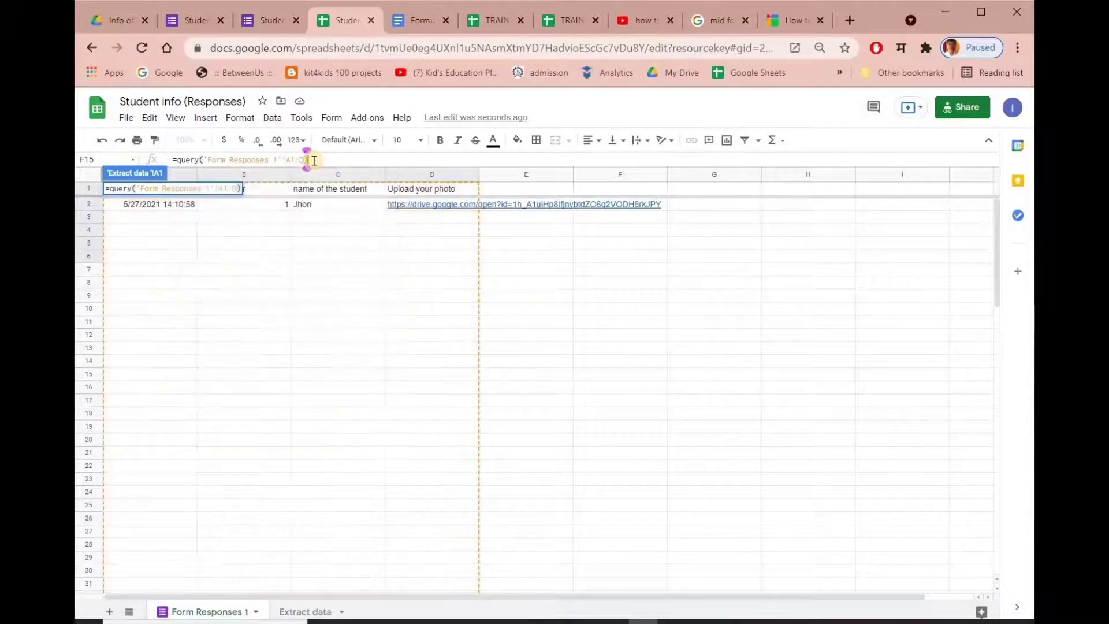
key(Return)
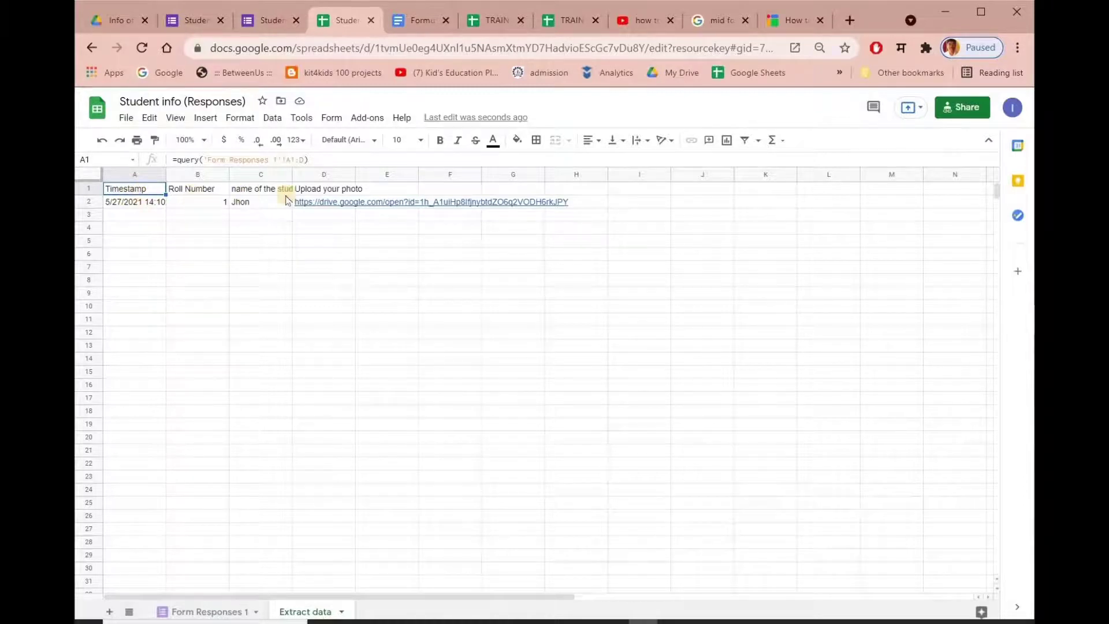
mouse_move(344, 207)
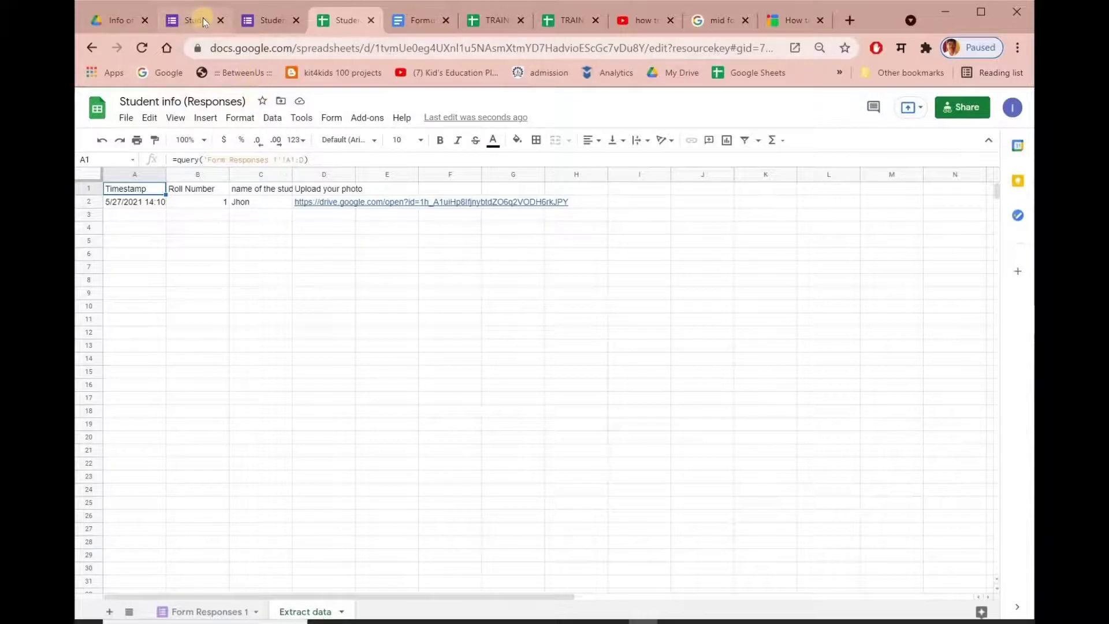
Start another response in the Student info form and fill in roll number 2 and the student's name.
click(272, 18)
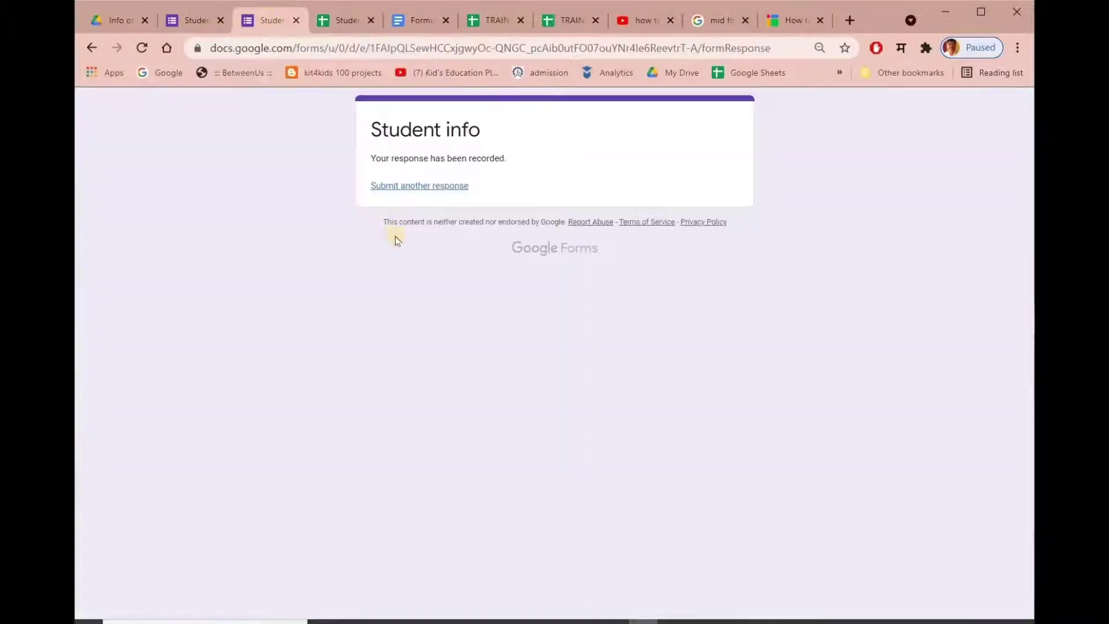
click(398, 187)
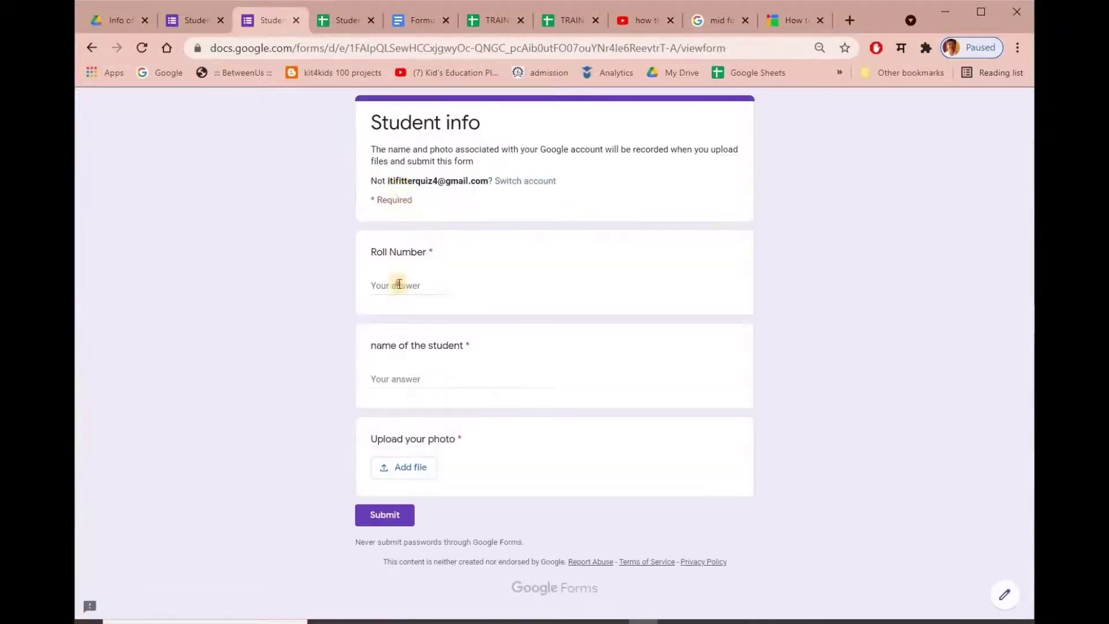
click(399, 284)
text(2)
click(372, 378)
text(rohit)
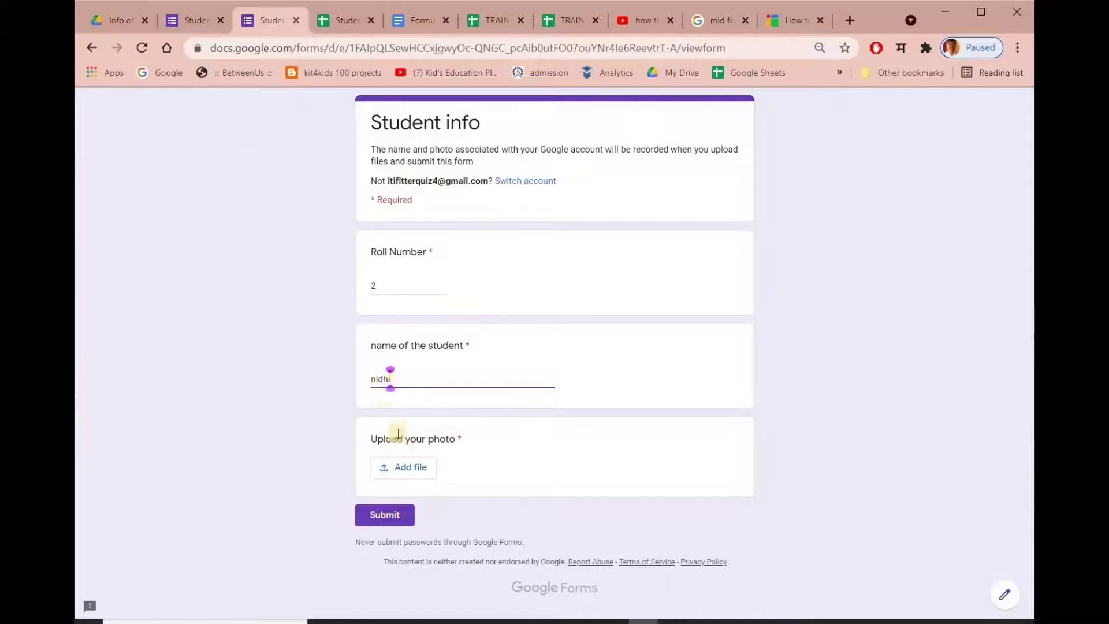
Attach the photo p3 from the device as the upload answer and submit the response.
click(403, 467)
click(538, 366)
click(339, 103)
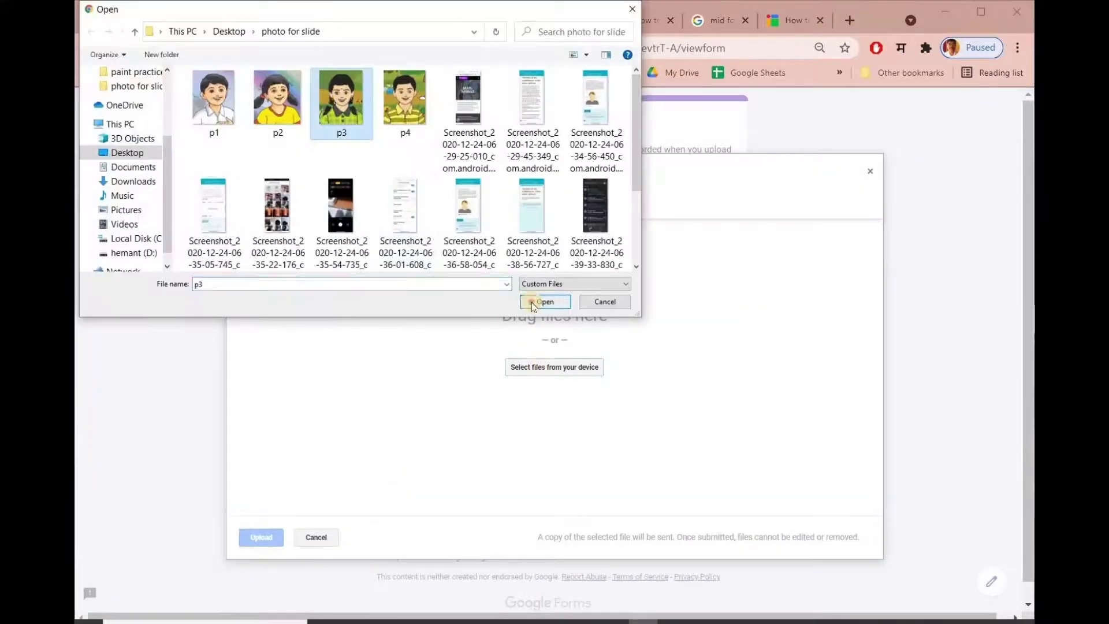
click(578, 301)
click(260, 537)
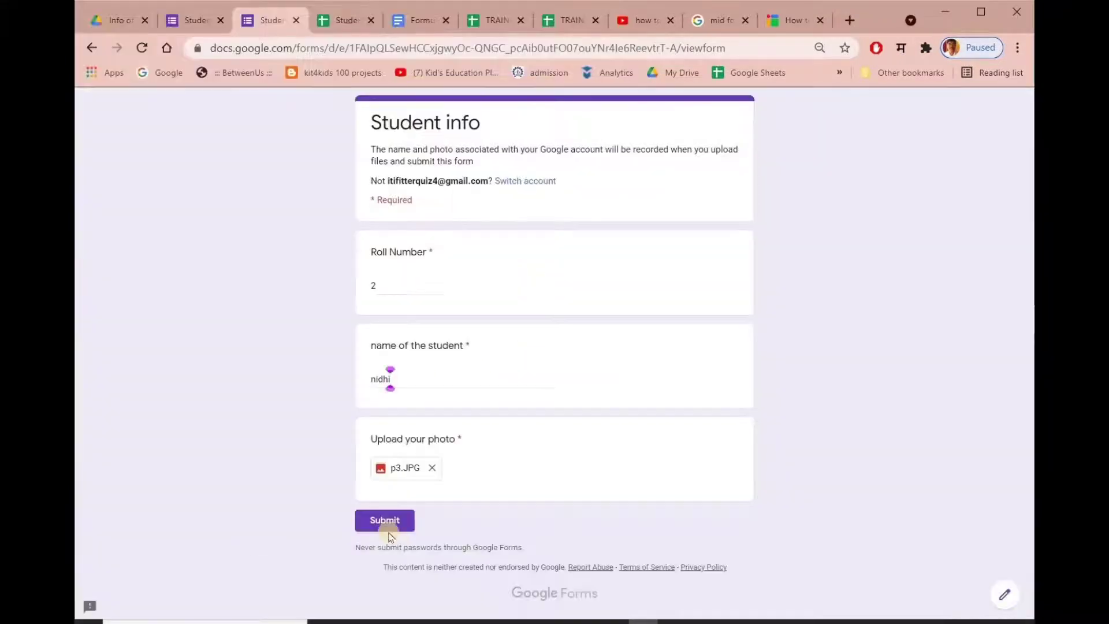
click(386, 526)
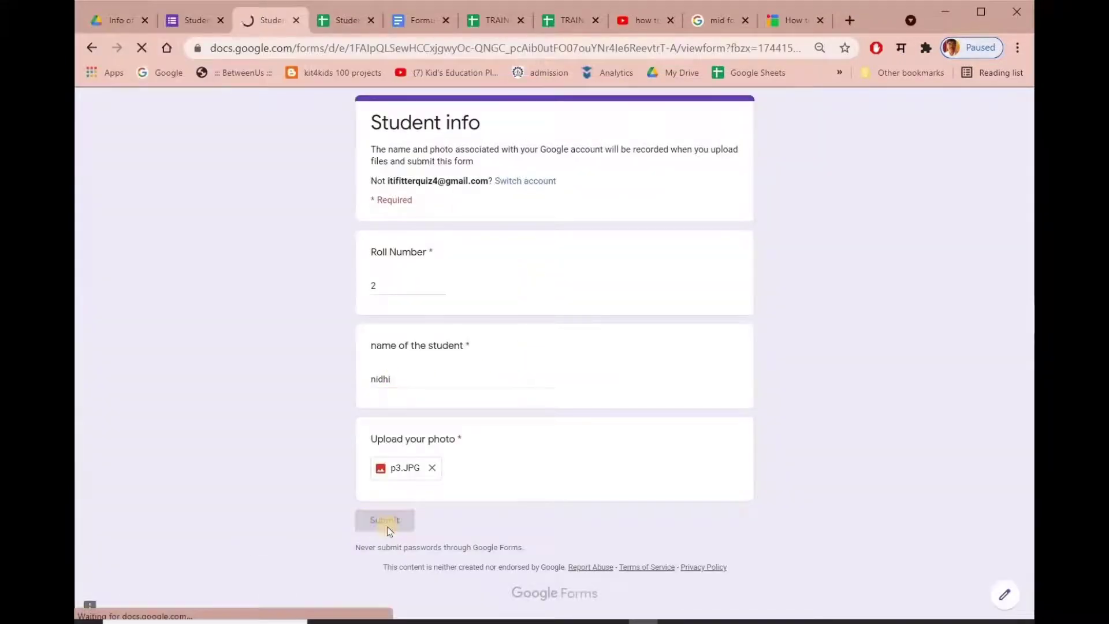
Start one more form response and fill in roll number 3 and the student's name.
click(413, 186)
click(373, 283)
text(3)
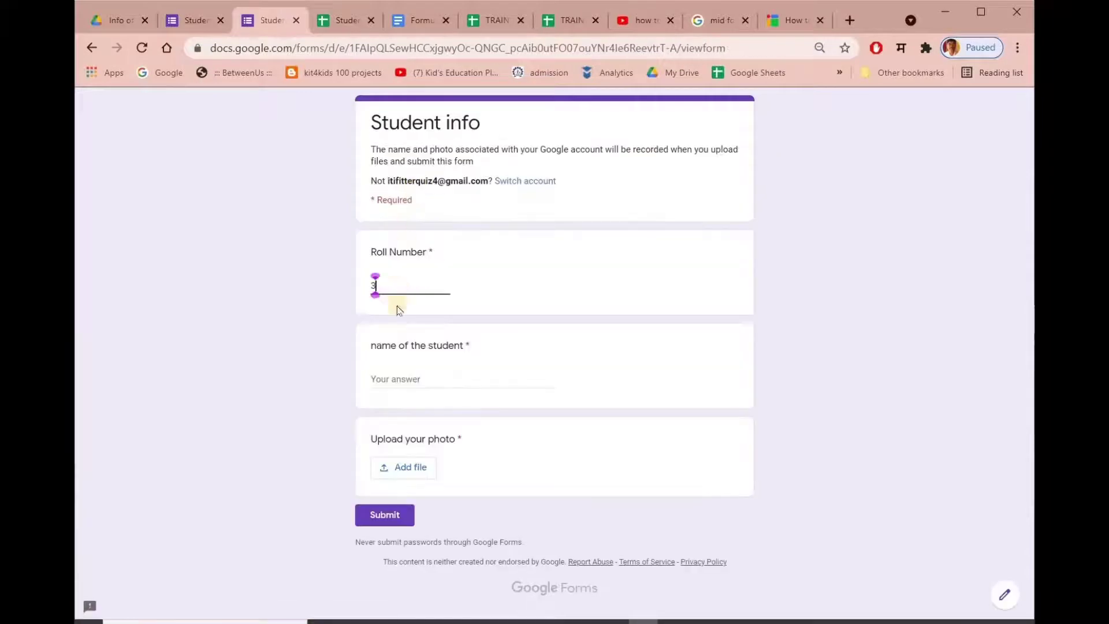
click(393, 381)
text(Ronak)
Attach the photo p4 from the device as the upload answer and submit the response.
click(398, 466)
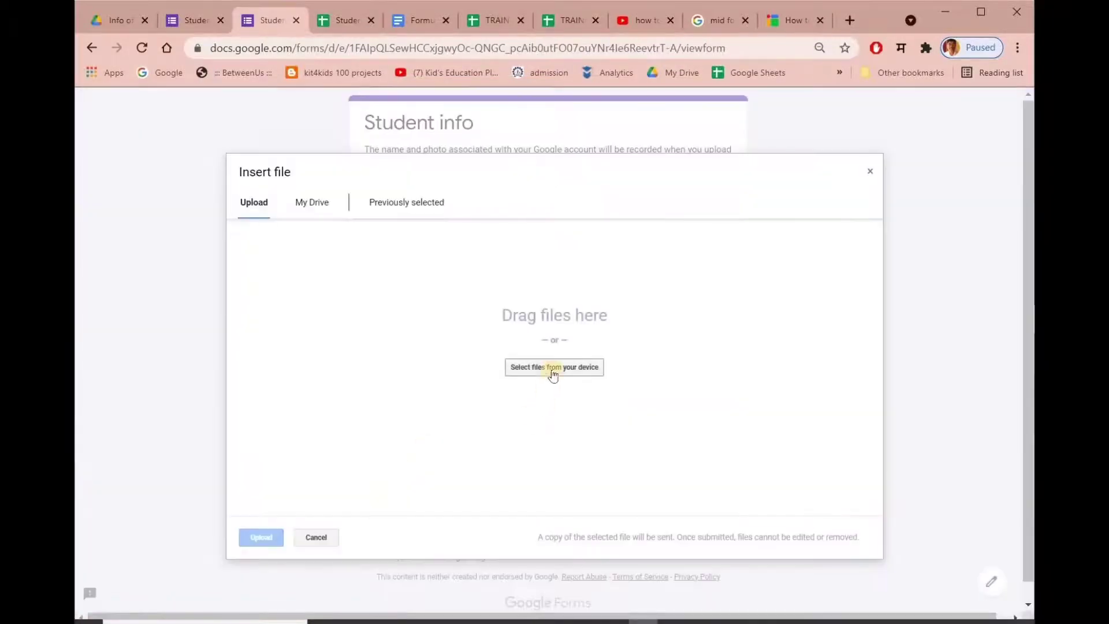
click(552, 367)
click(404, 101)
click(545, 302)
click(258, 537)
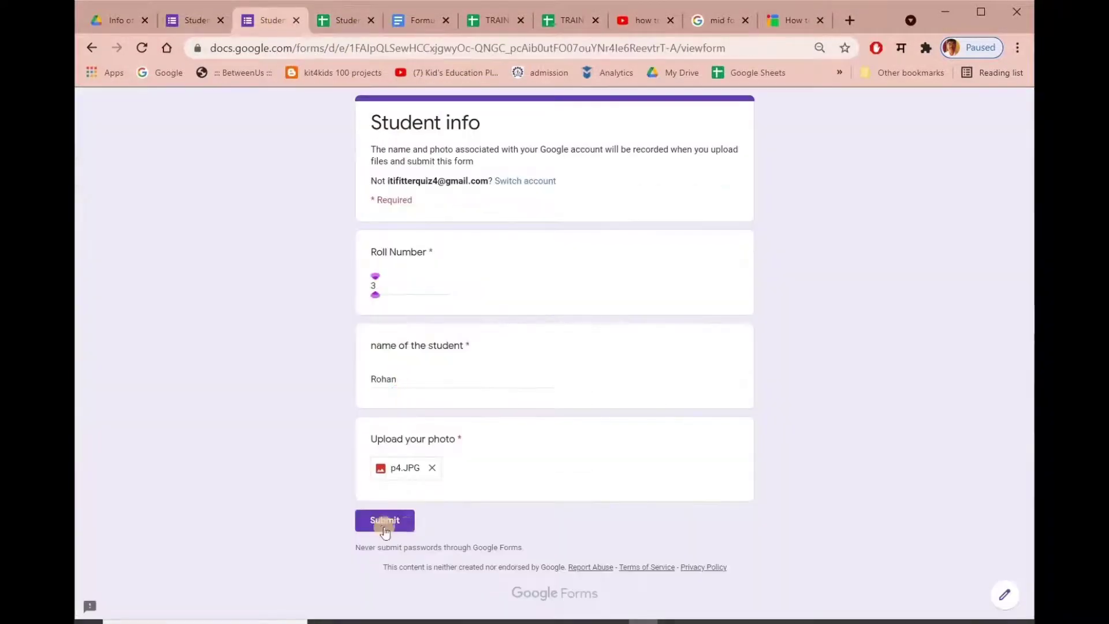
click(384, 527)
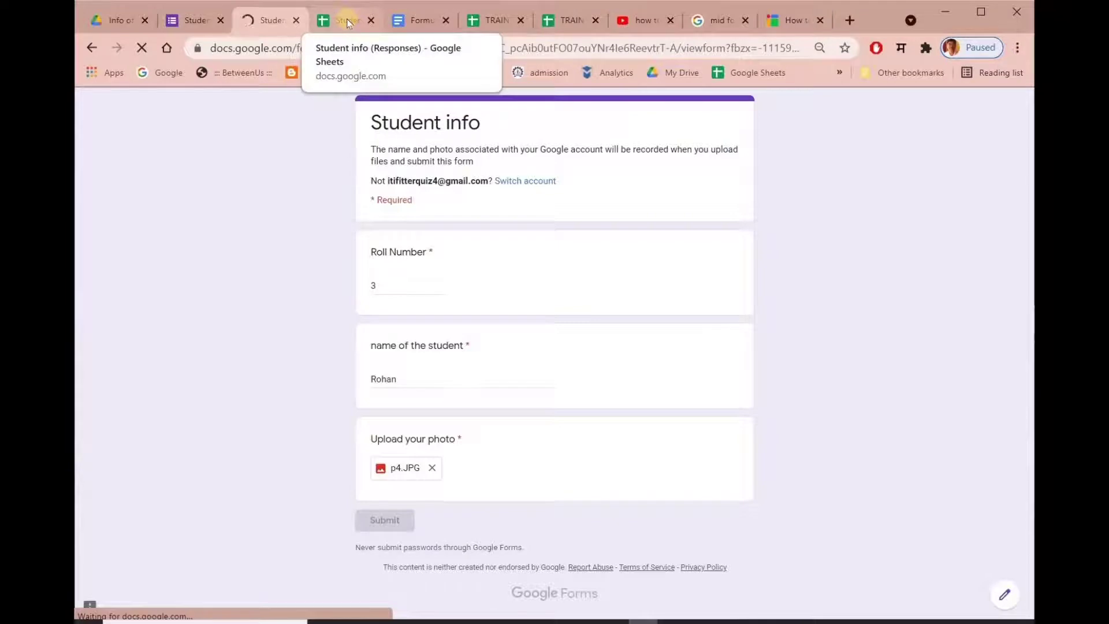
Return to the Student info (Responses) spreadsheet and rename Sheet3 as "Reports".
click(346, 20)
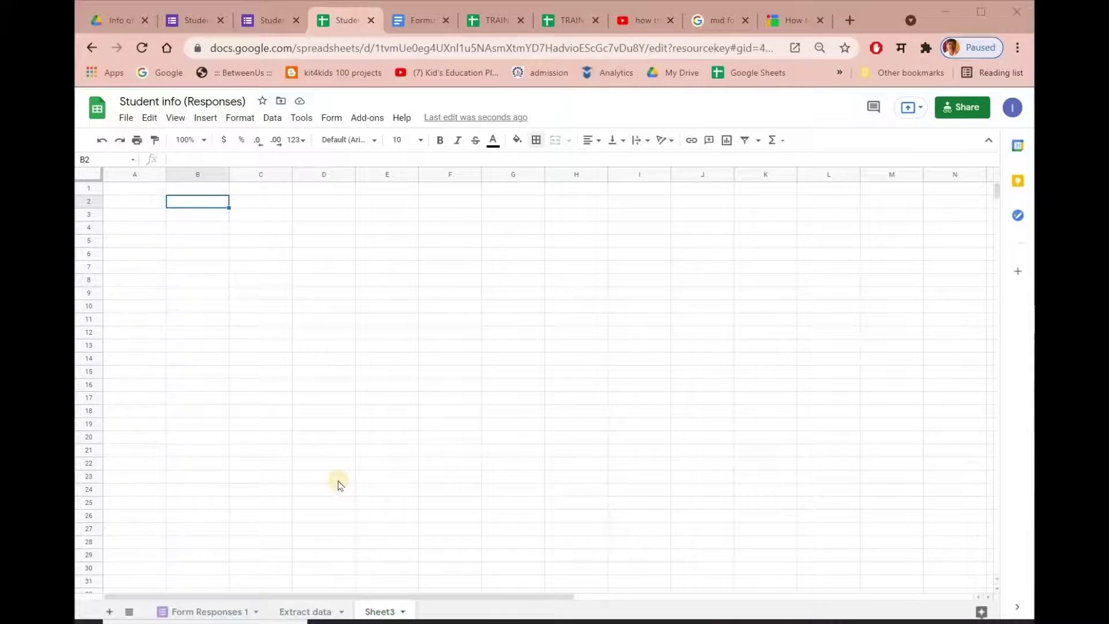
right_click(377, 610)
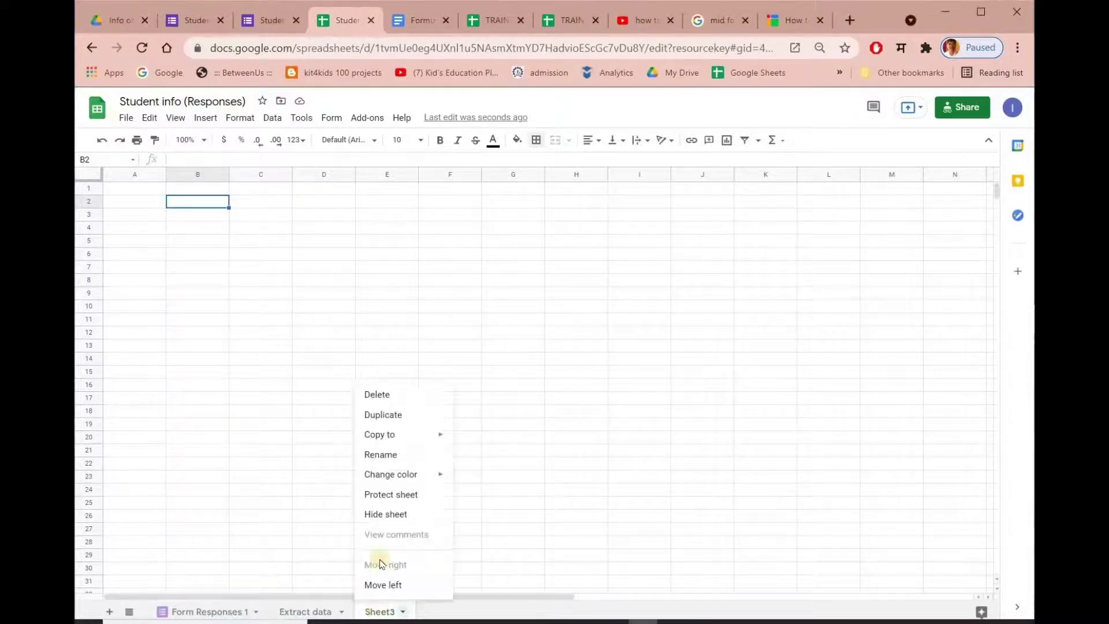
click(382, 454)
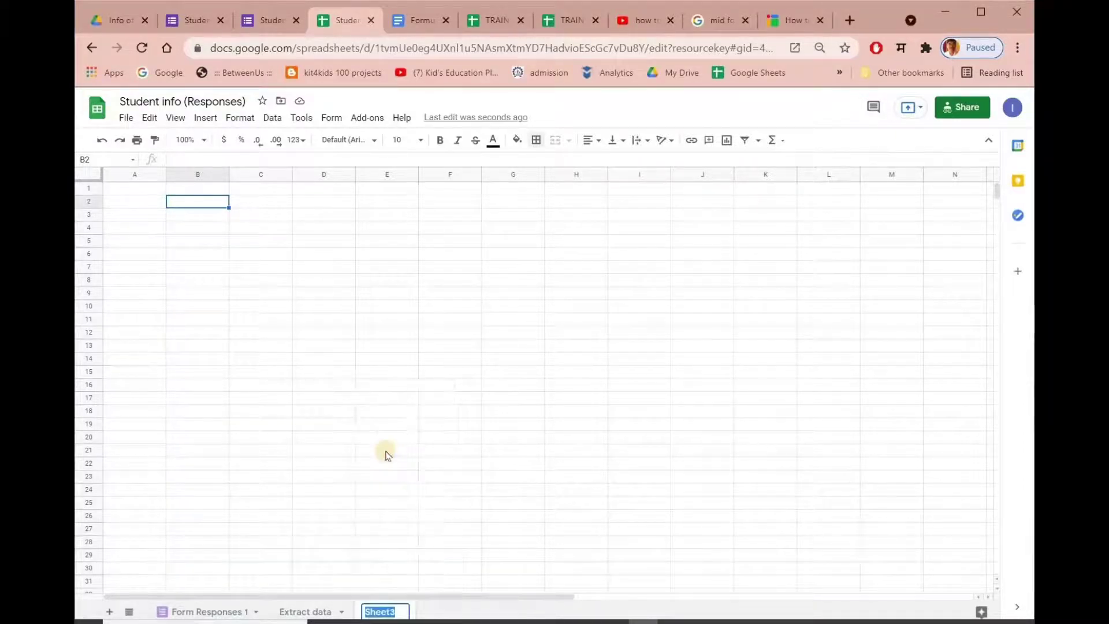
text(Rep)
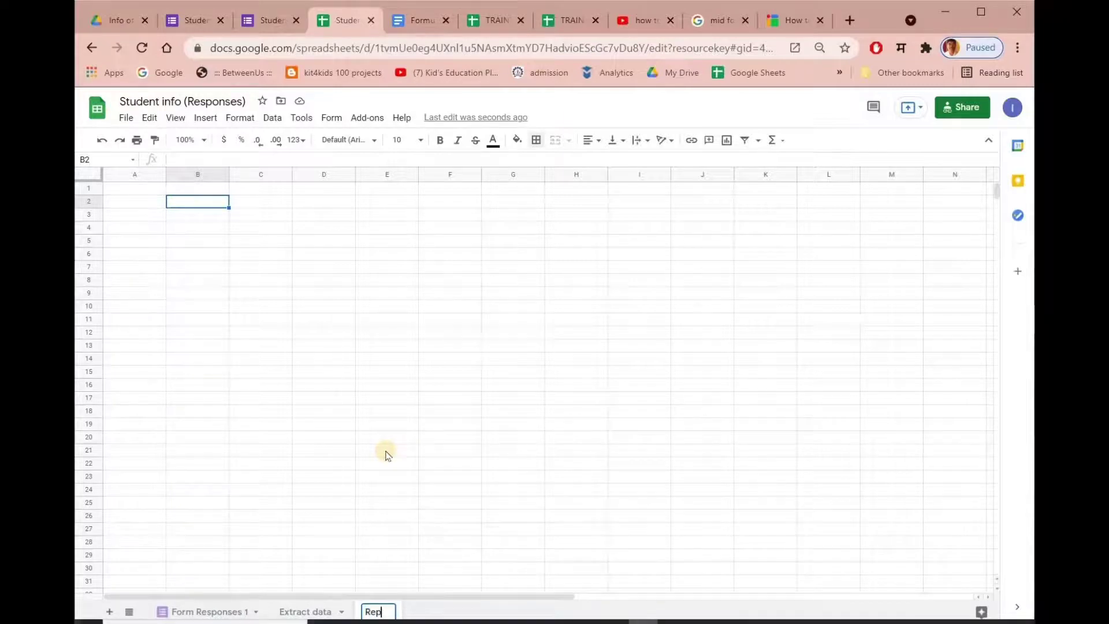
text(orts)
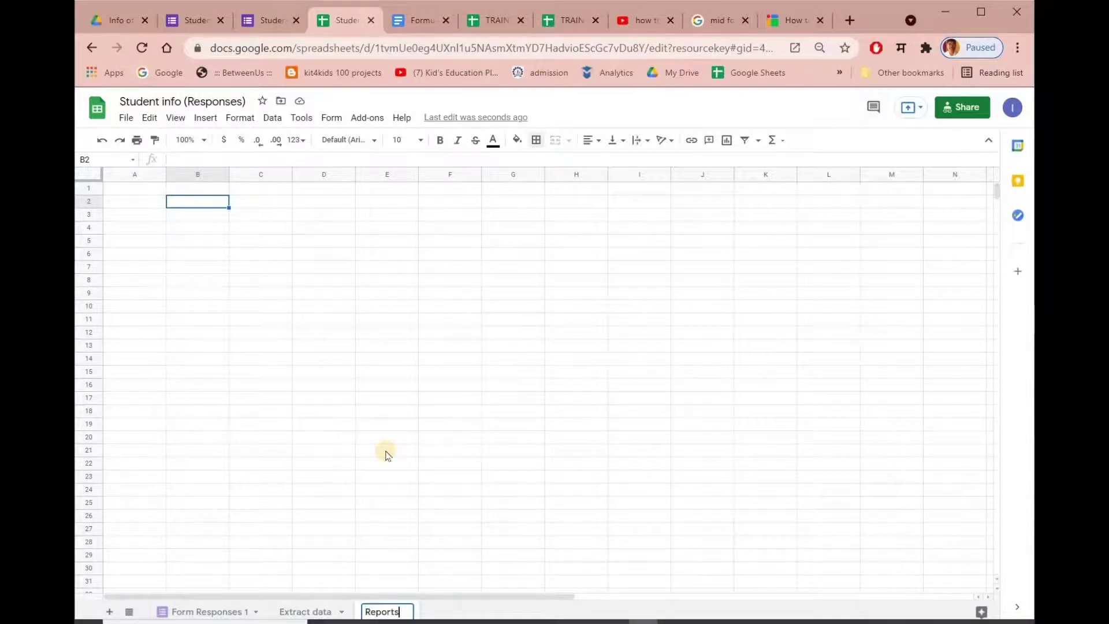
click(386, 454)
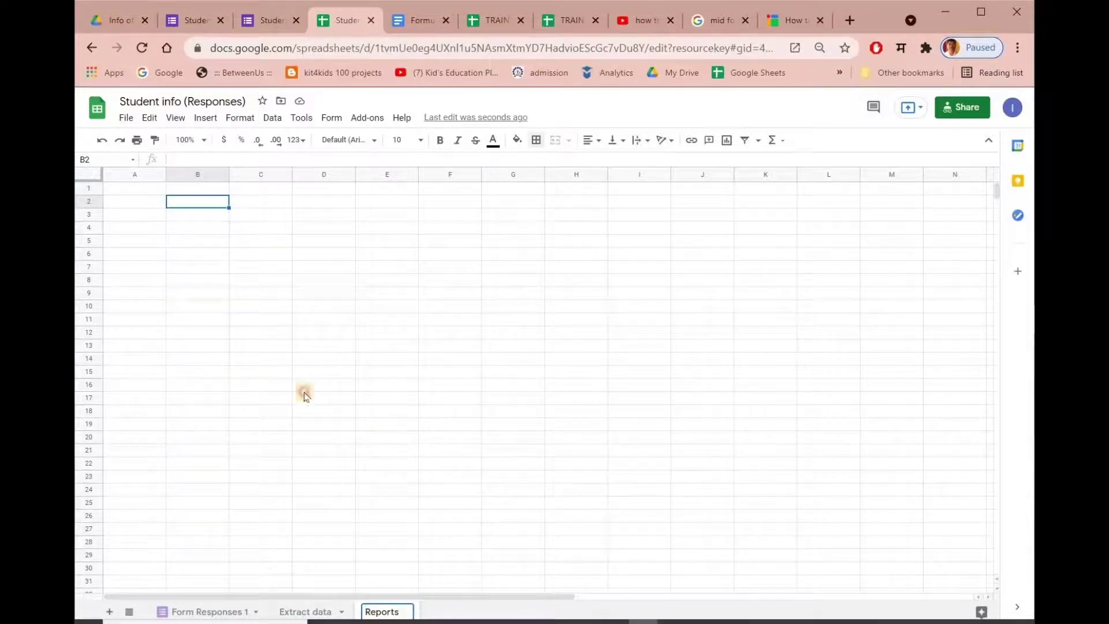
Enter the labels "Roll Number" in A4, "Name" in A6 and "Photo" in A9 of the Reports sheet.
click(134, 227)
text(R)
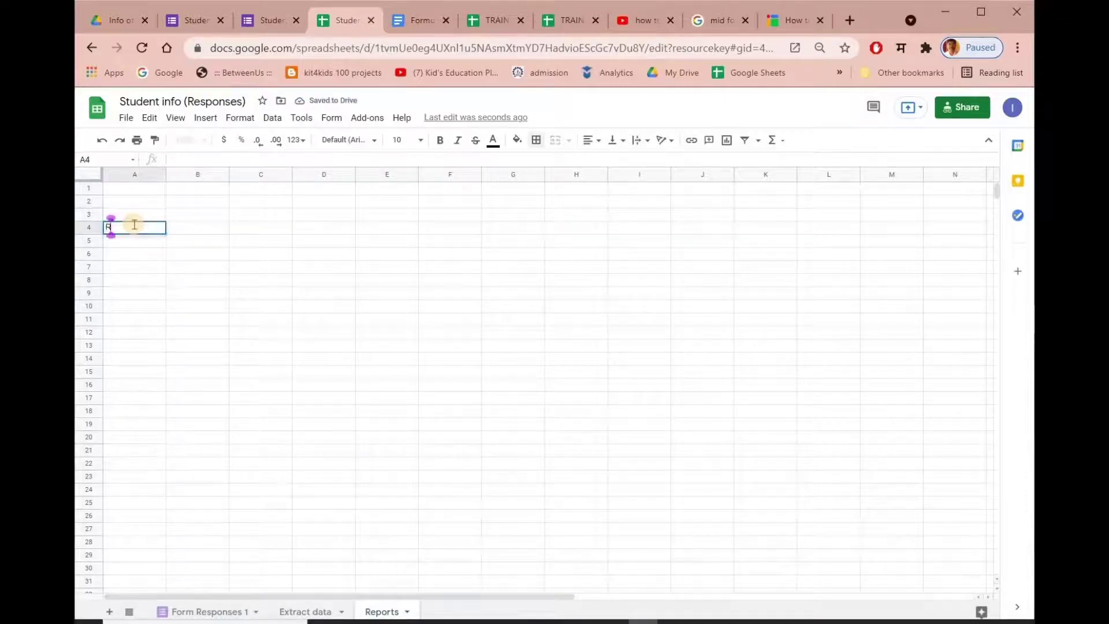
text(oll Number)
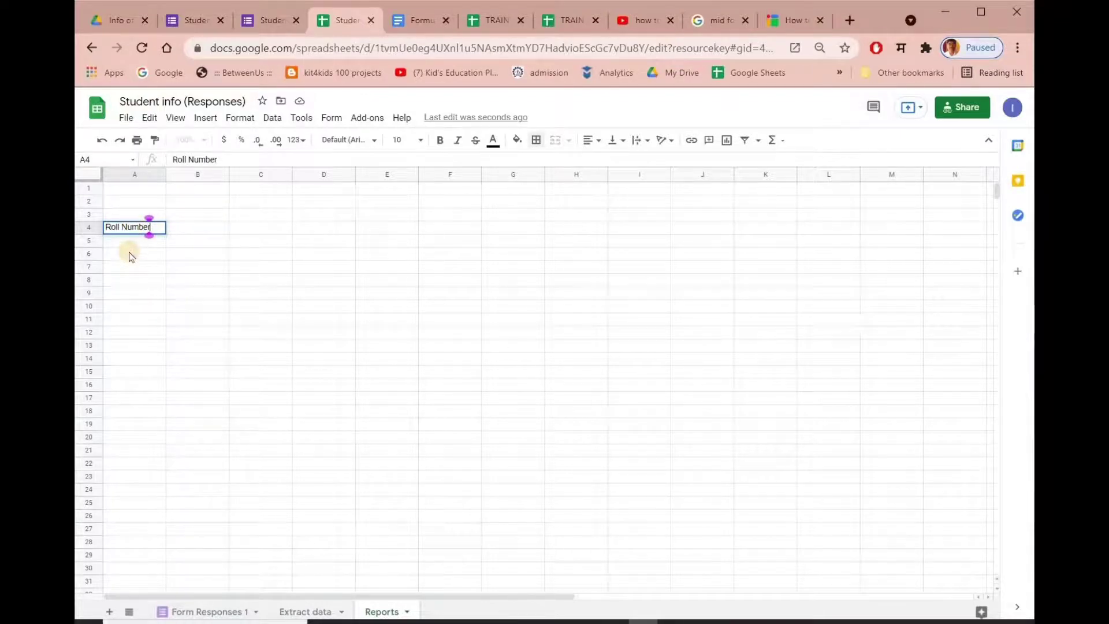
click(129, 255)
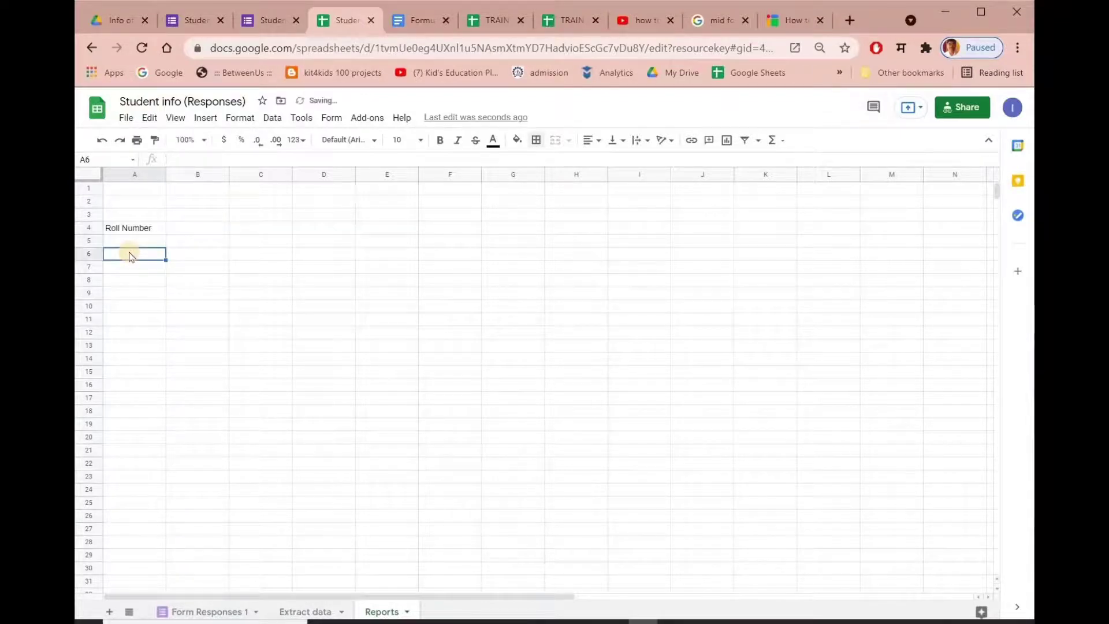
text(Name)
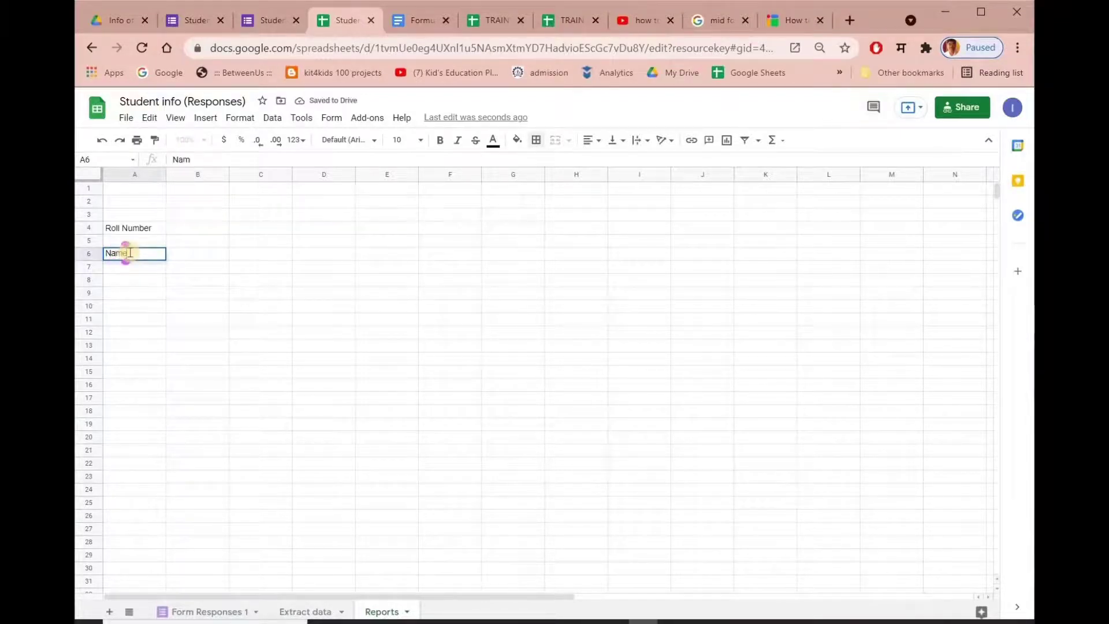
click(126, 295)
text(Photo)
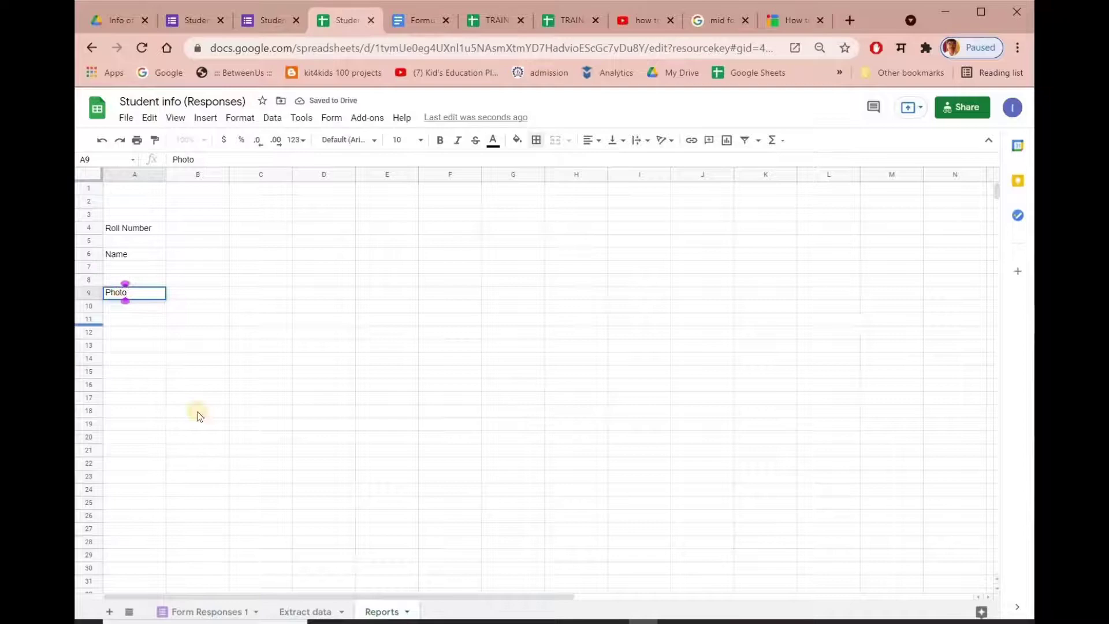
click(211, 373)
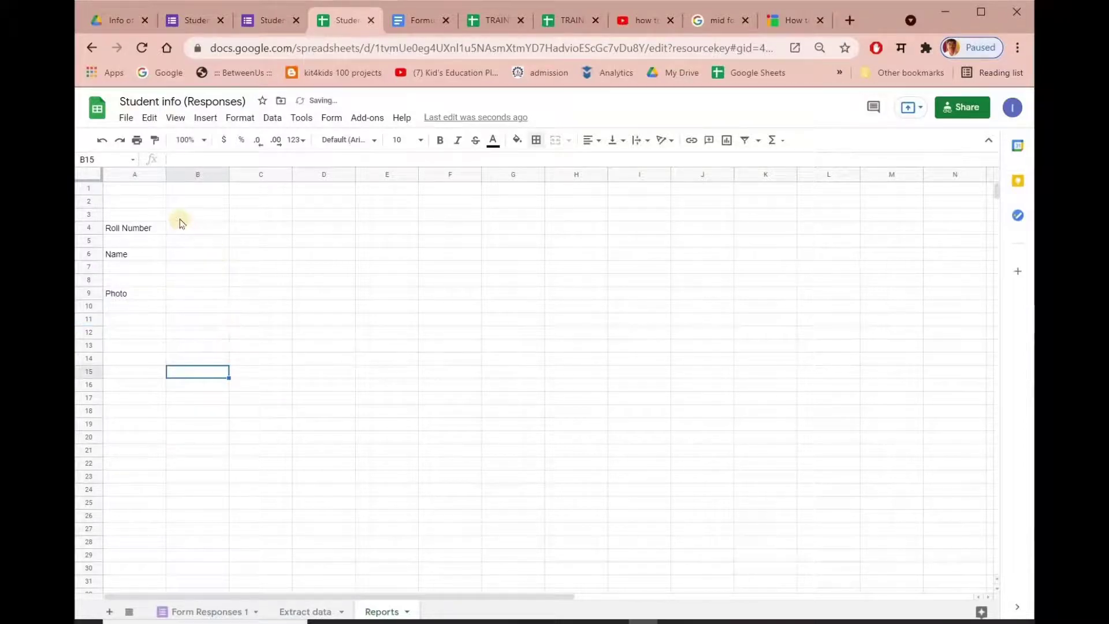
Merge cells A2:C2 of the Reports sheet and enter the title "Report" in them.
drag(147, 202, 240, 208)
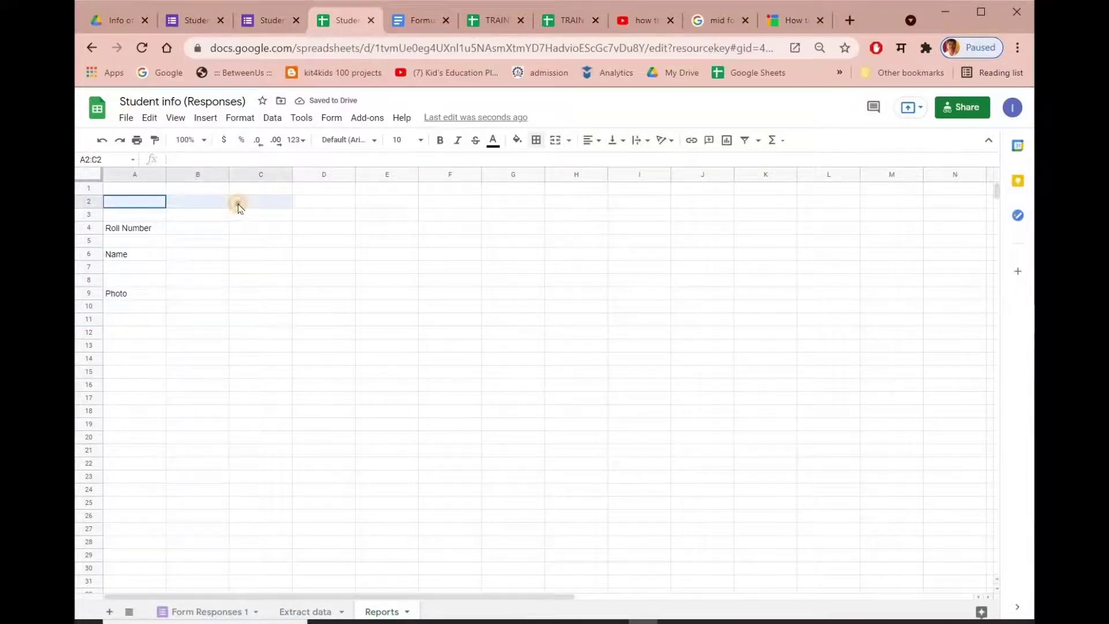
click(555, 141)
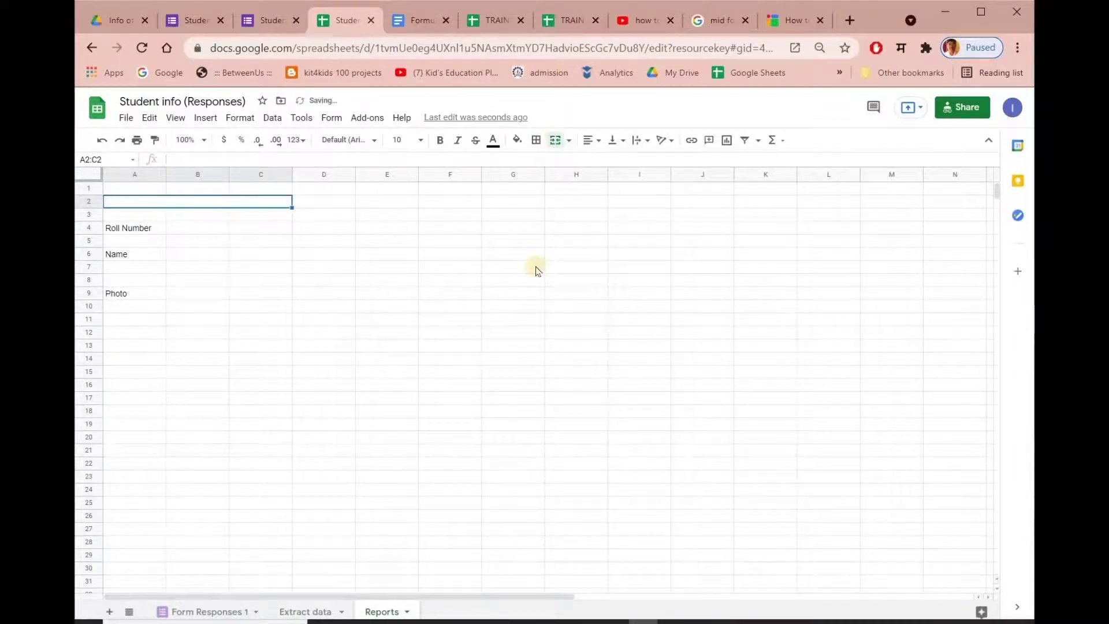
text(R)
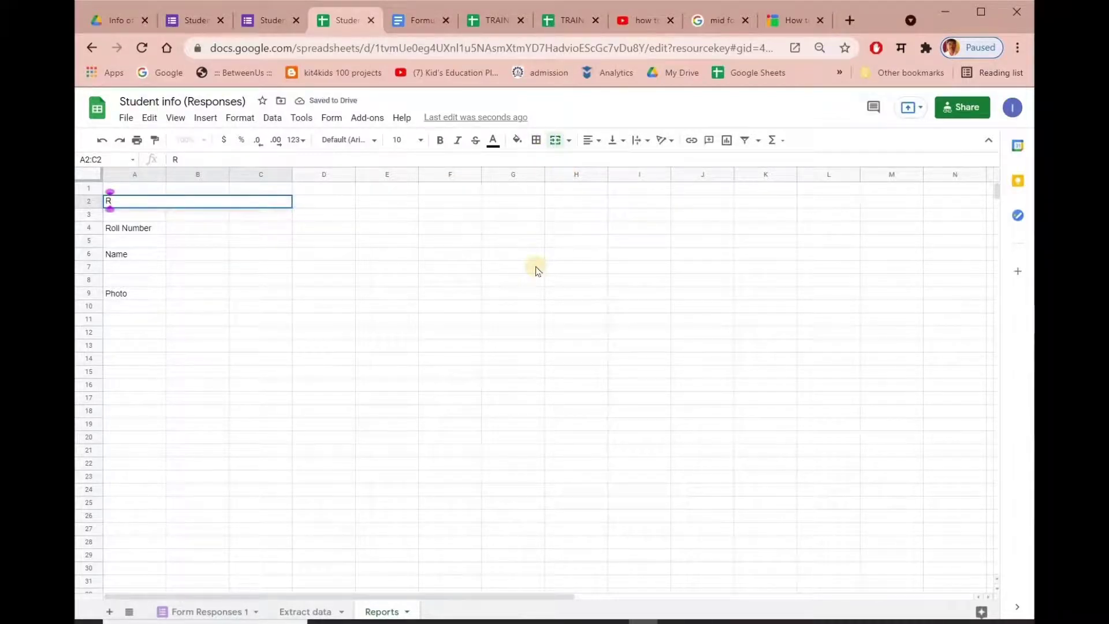
text(eport)
drag(291, 308, 273, 281)
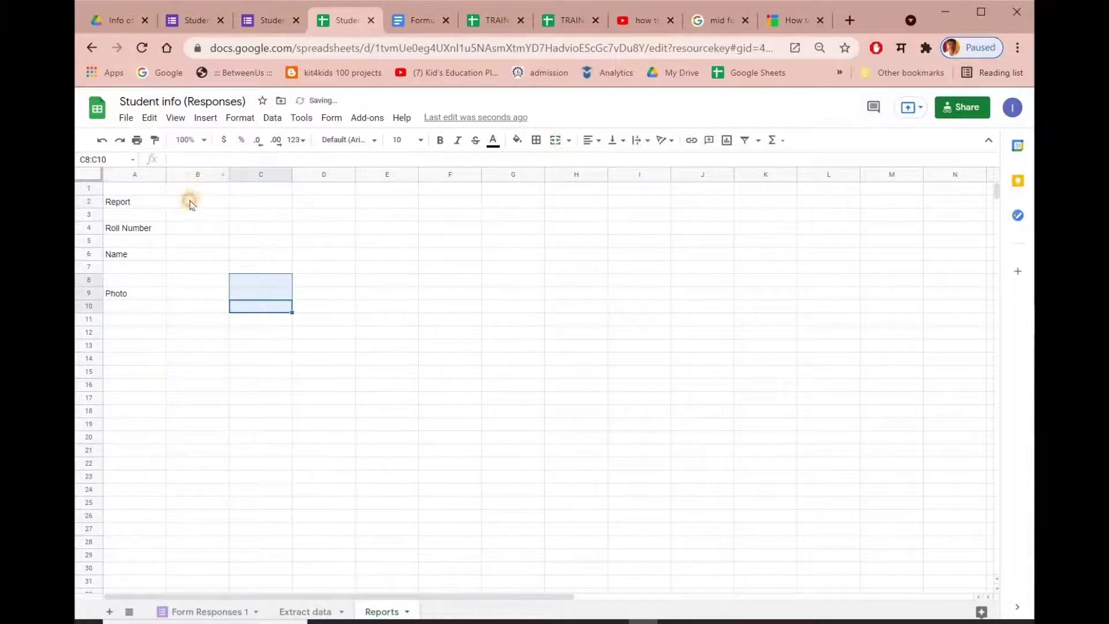
Format the "Report" title as bold, size 14 and horizontally centred.
click(189, 202)
click(439, 140)
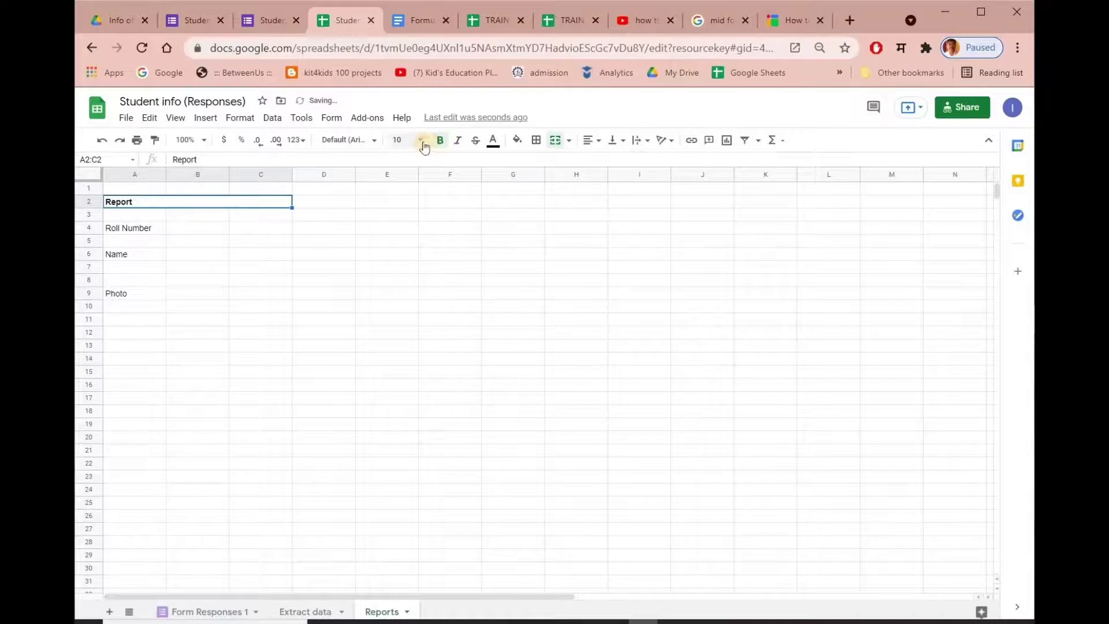
click(423, 141)
click(399, 302)
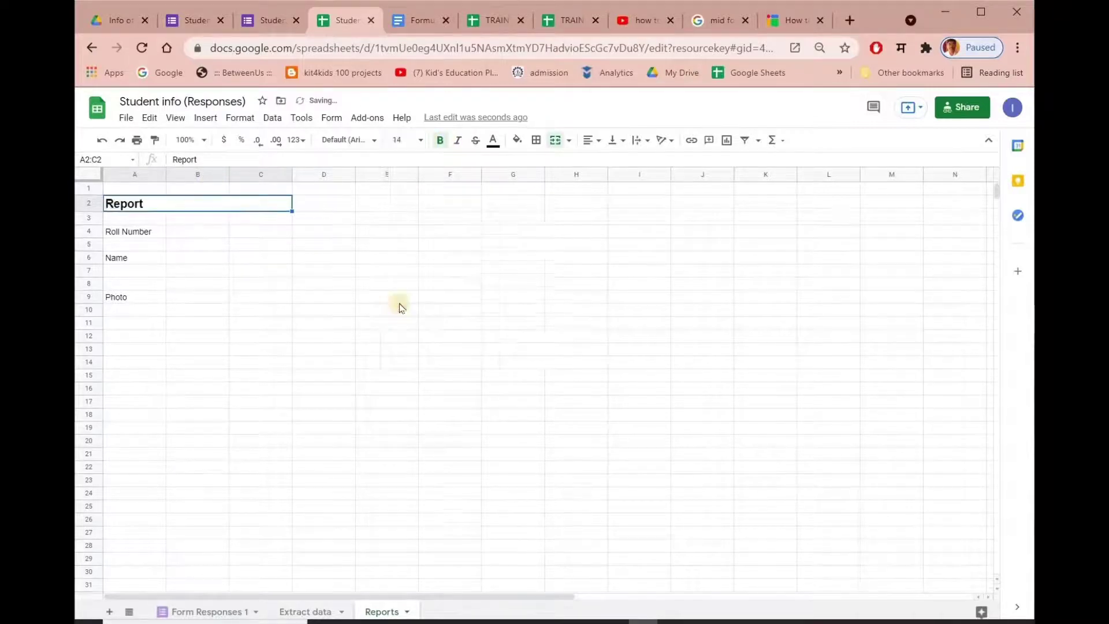
click(590, 141)
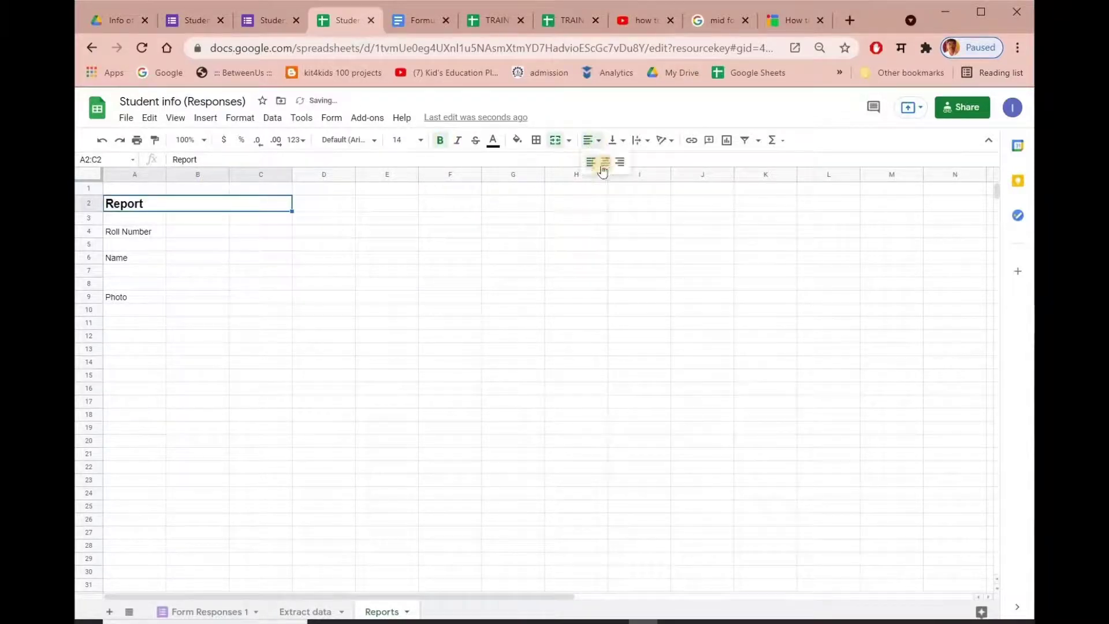
click(605, 164)
click(413, 338)
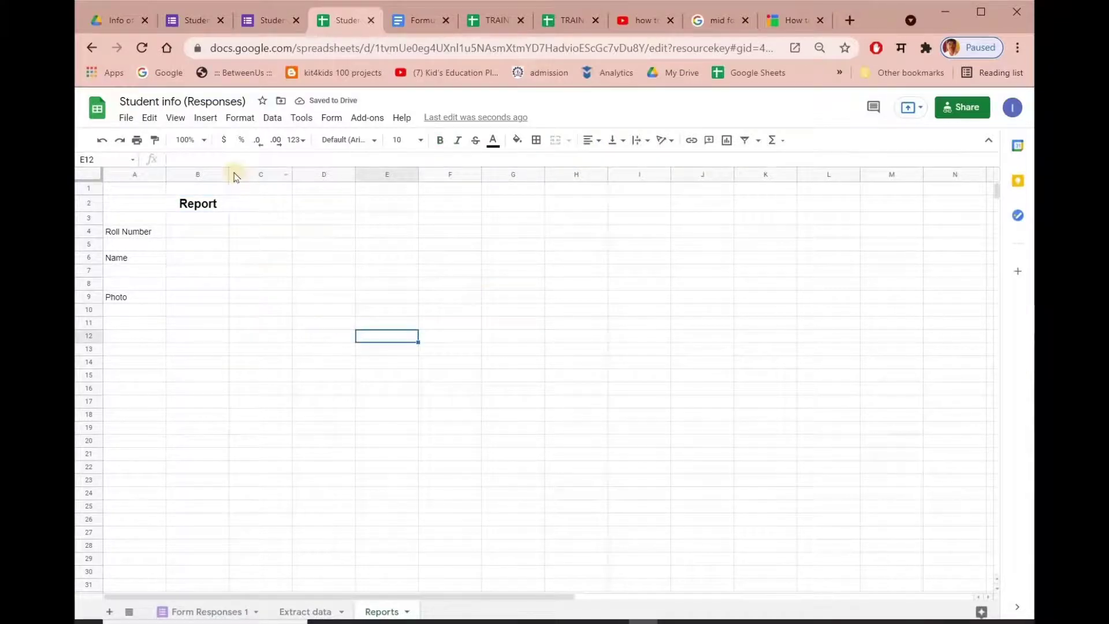
Widen column B slightly and merge cells B9:B15 beside the Photo label into one cell.
drag(229, 174, 269, 176)
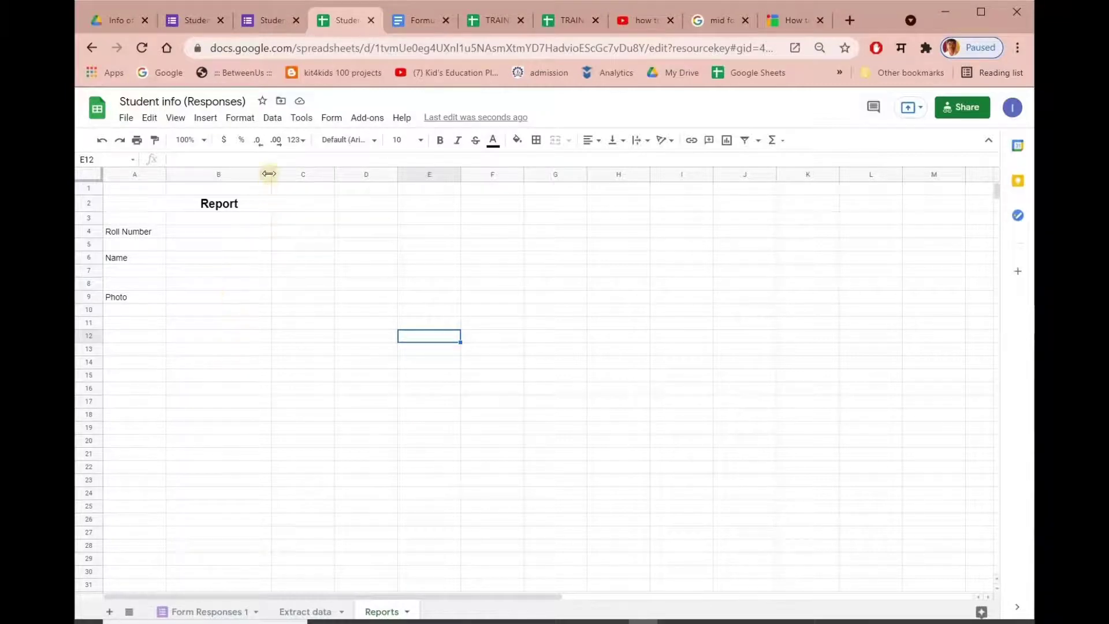
drag(265, 175, 245, 175)
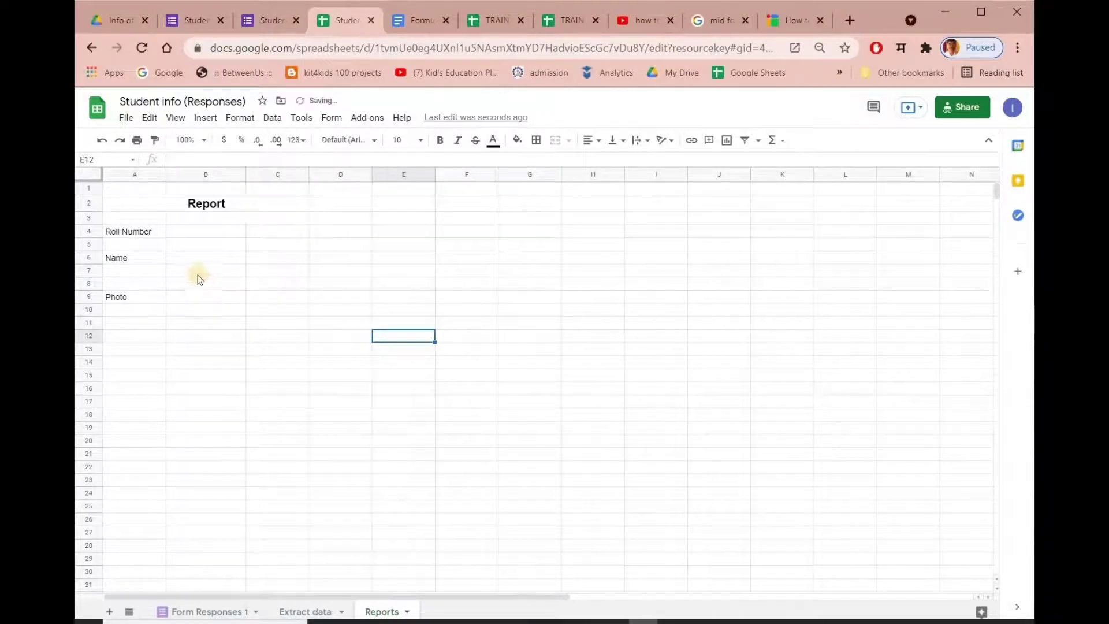
drag(193, 296, 194, 375)
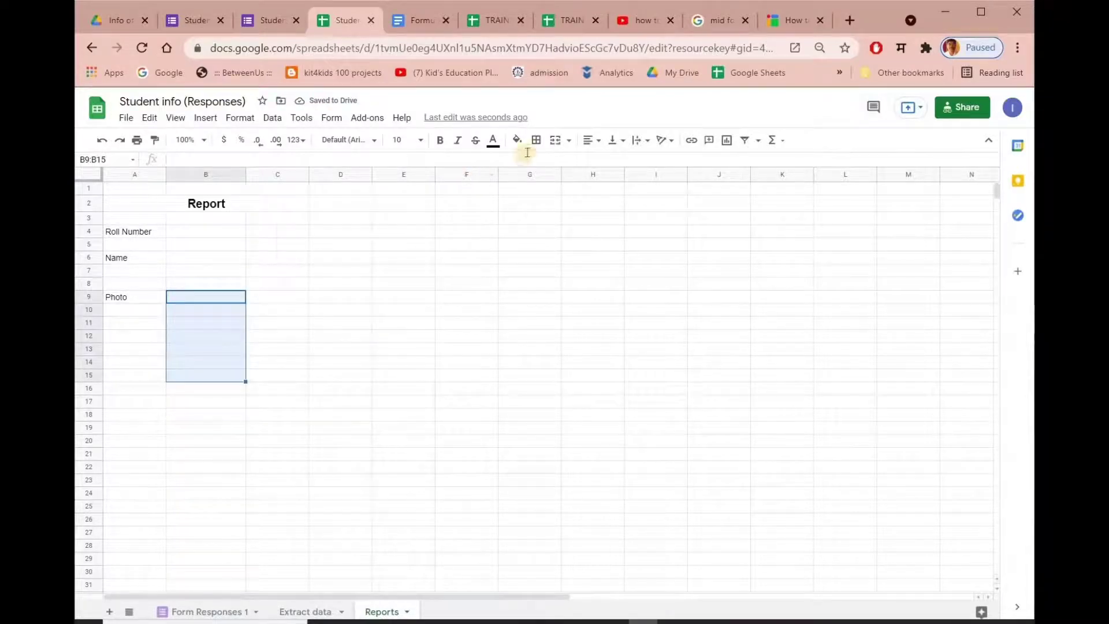
click(555, 140)
click(501, 308)
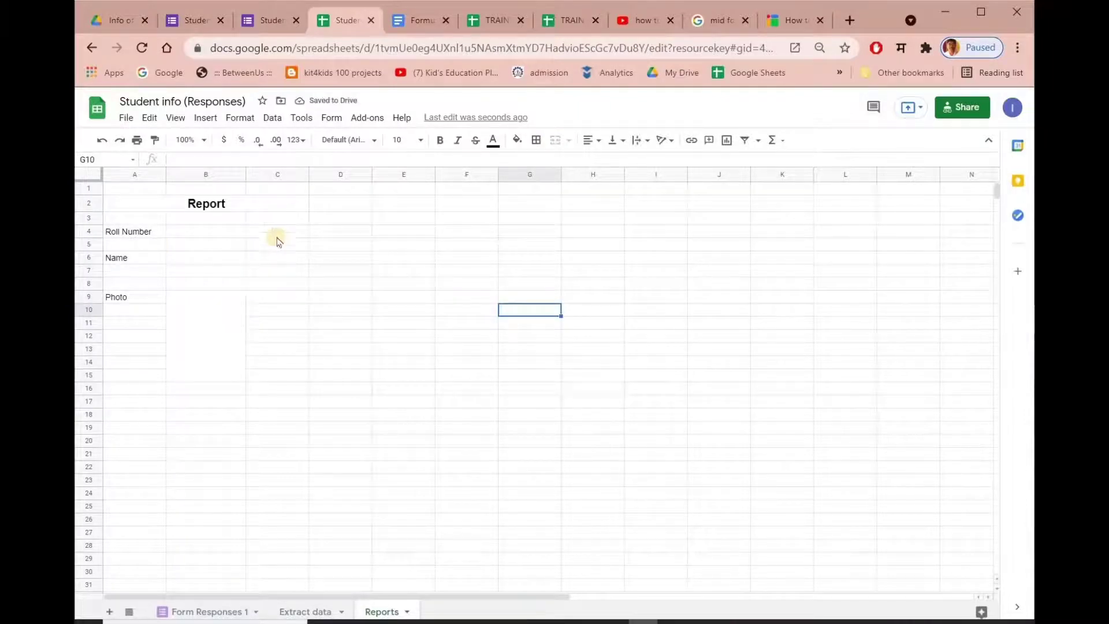
Enter the heading "Filter" in E1 and format it as bold, size 12.
click(398, 193)
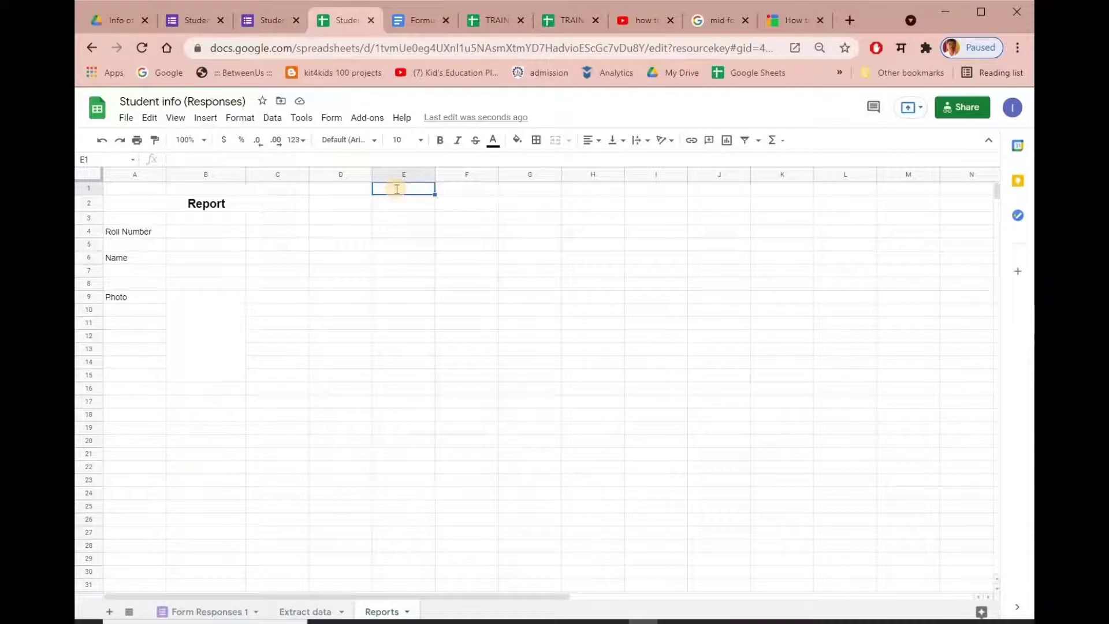
text(Filter)
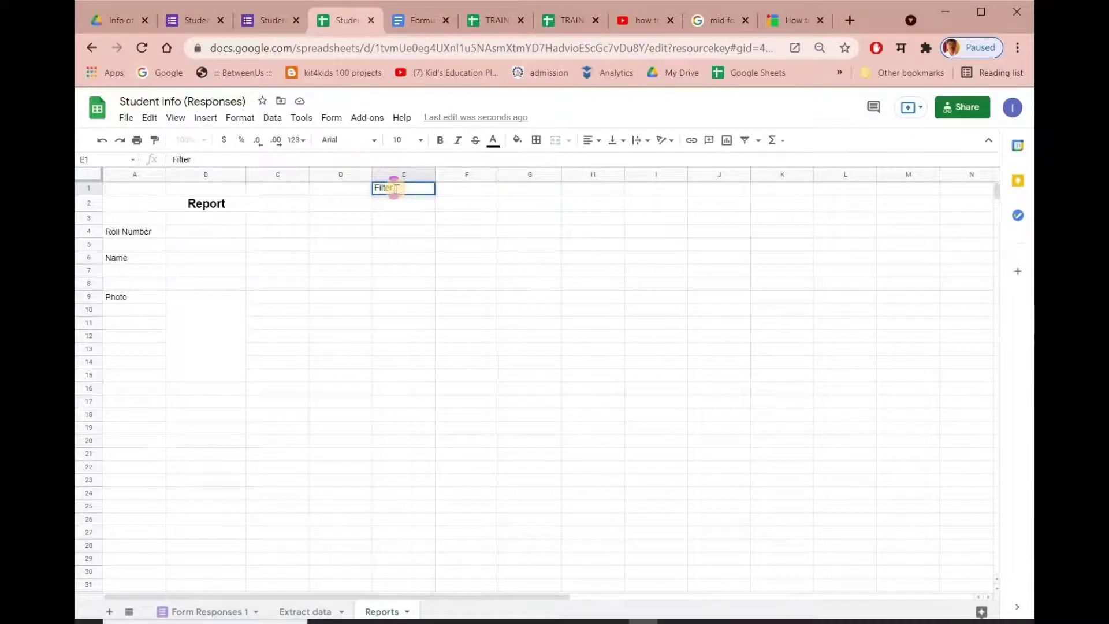
click(404, 242)
click(408, 186)
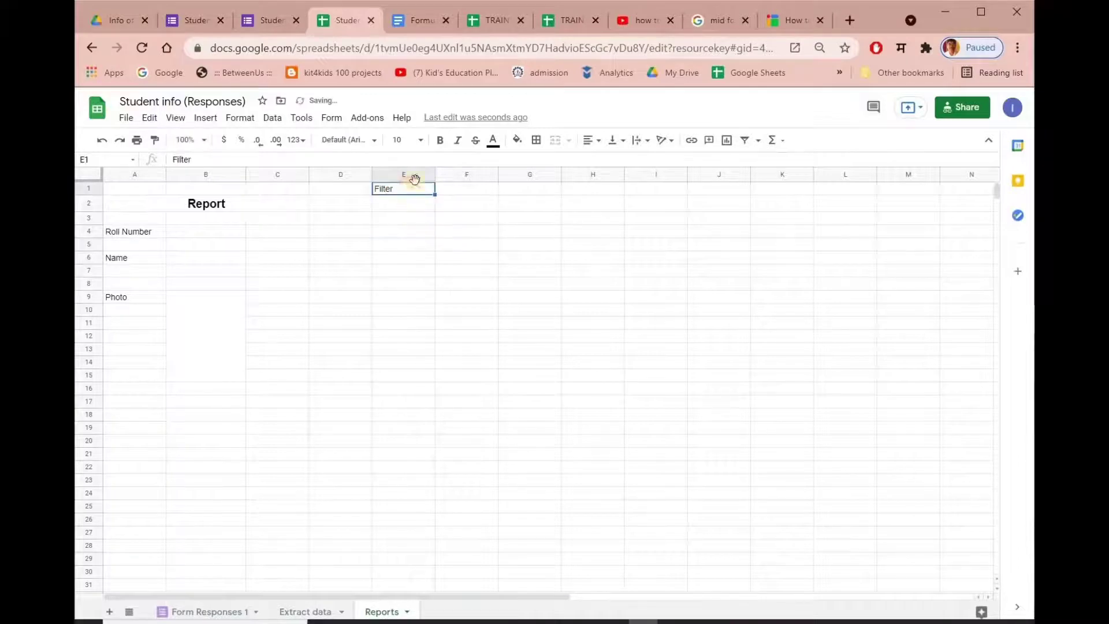
click(441, 143)
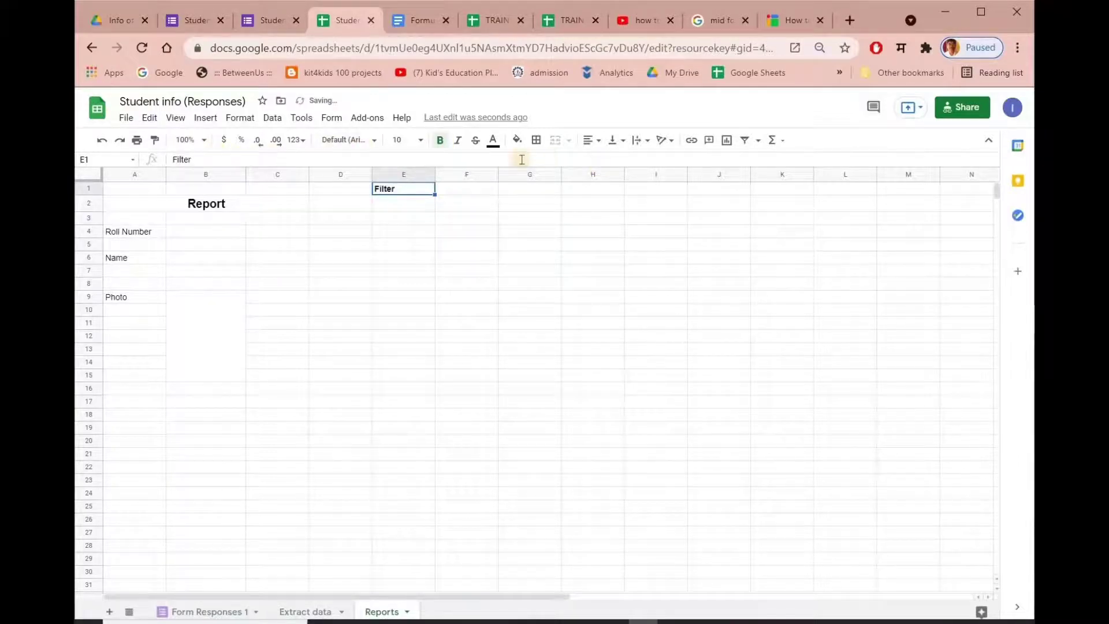
click(421, 144)
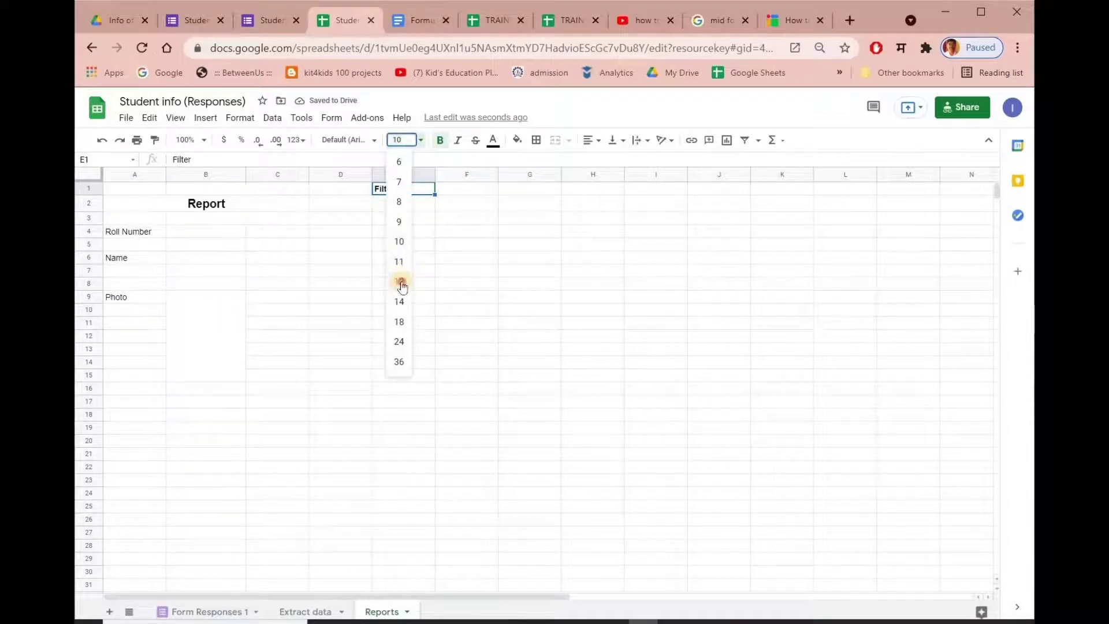
click(401, 280)
click(450, 259)
Add data validation to E2 that accepts only numbers between 1 and 50 and rejects invalid input.
click(417, 209)
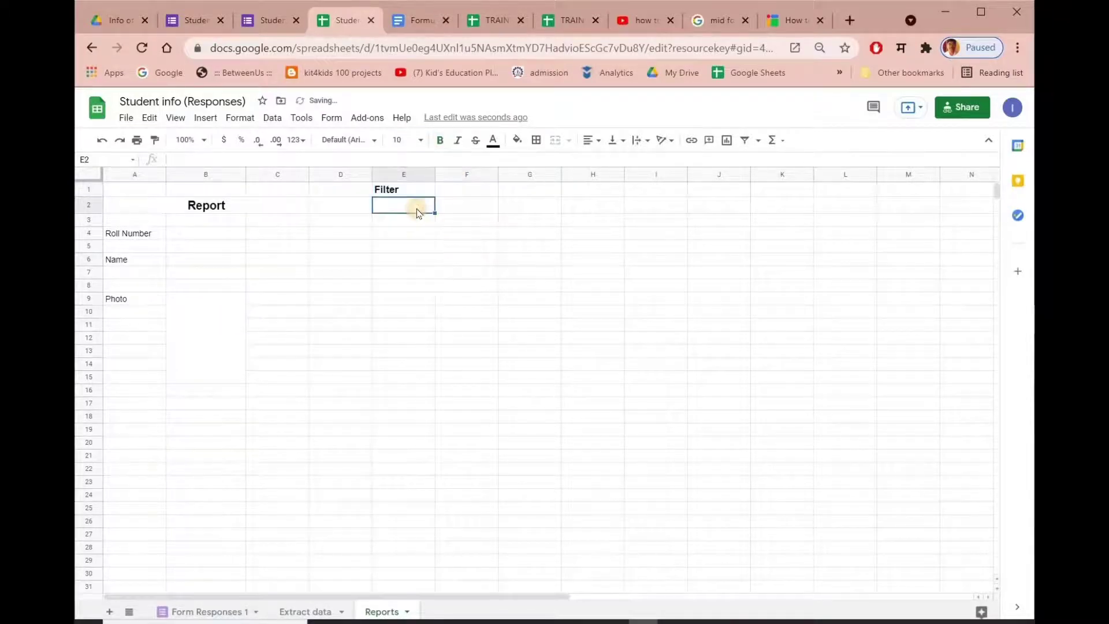
click(274, 121)
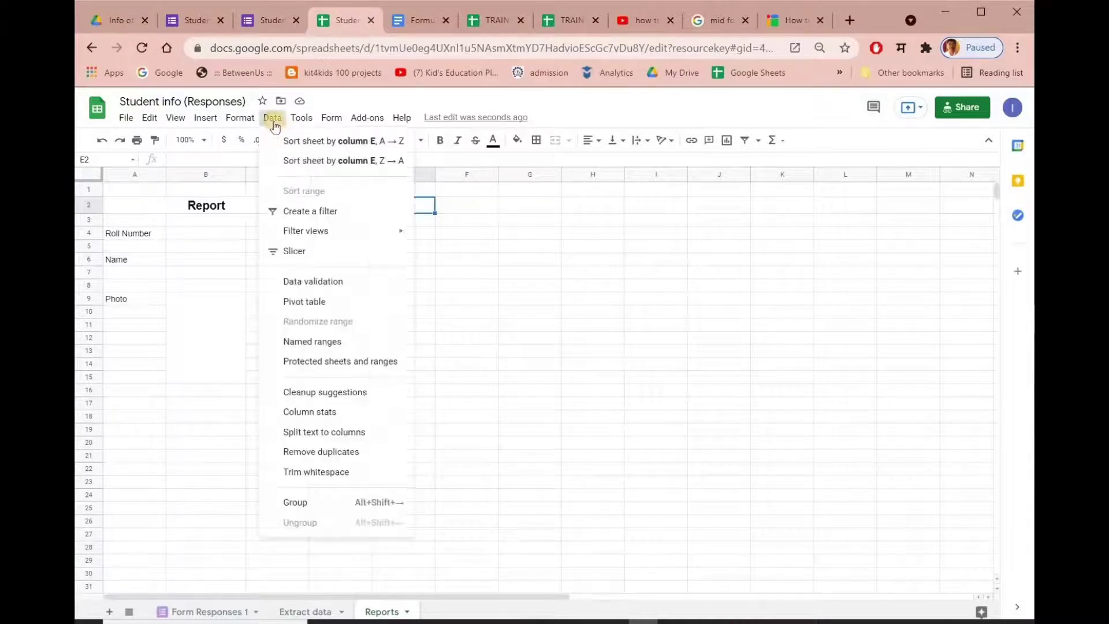
click(334, 284)
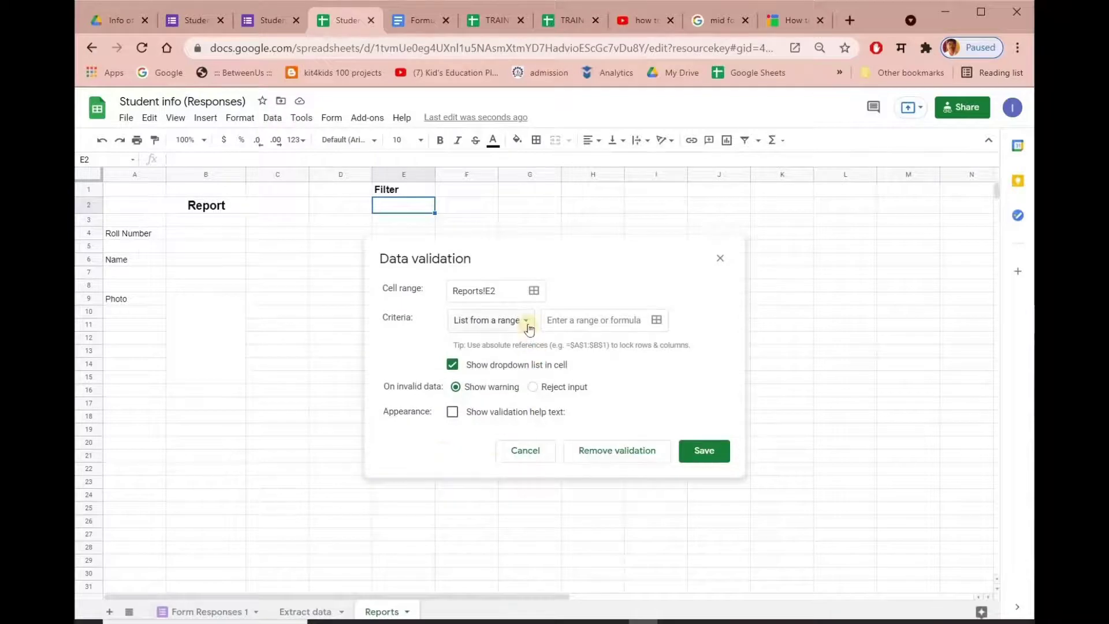
click(526, 322)
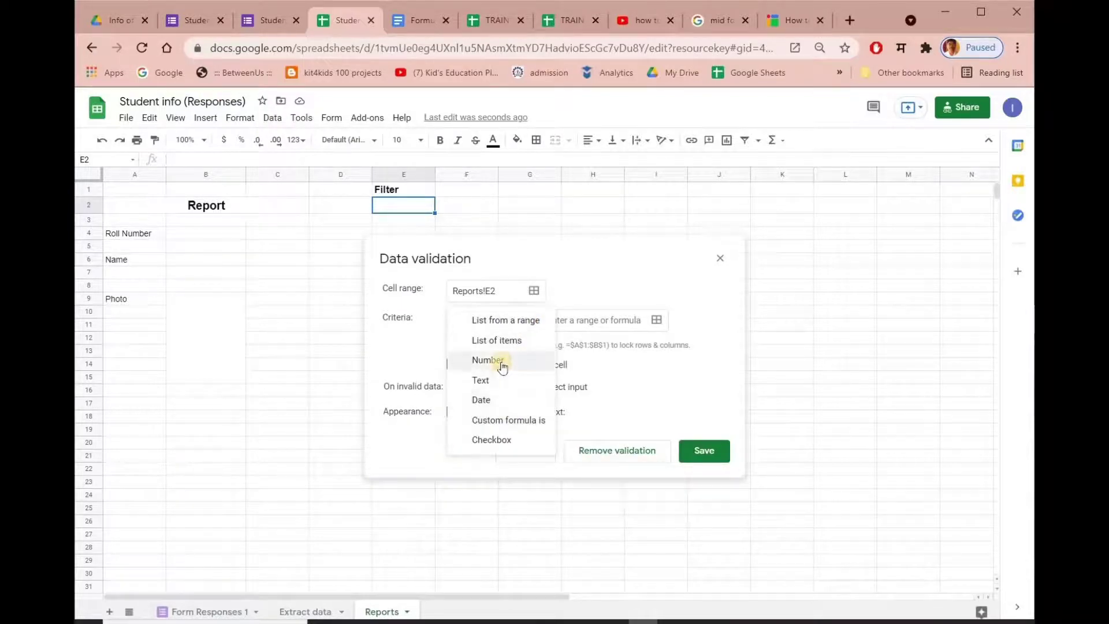
click(501, 363)
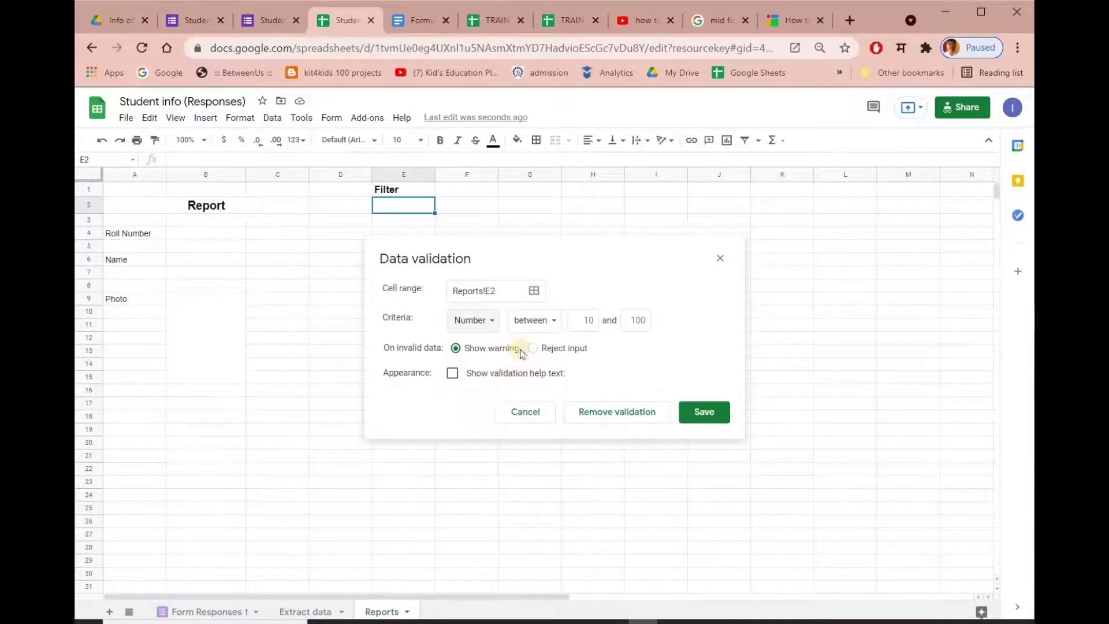
click(587, 321)
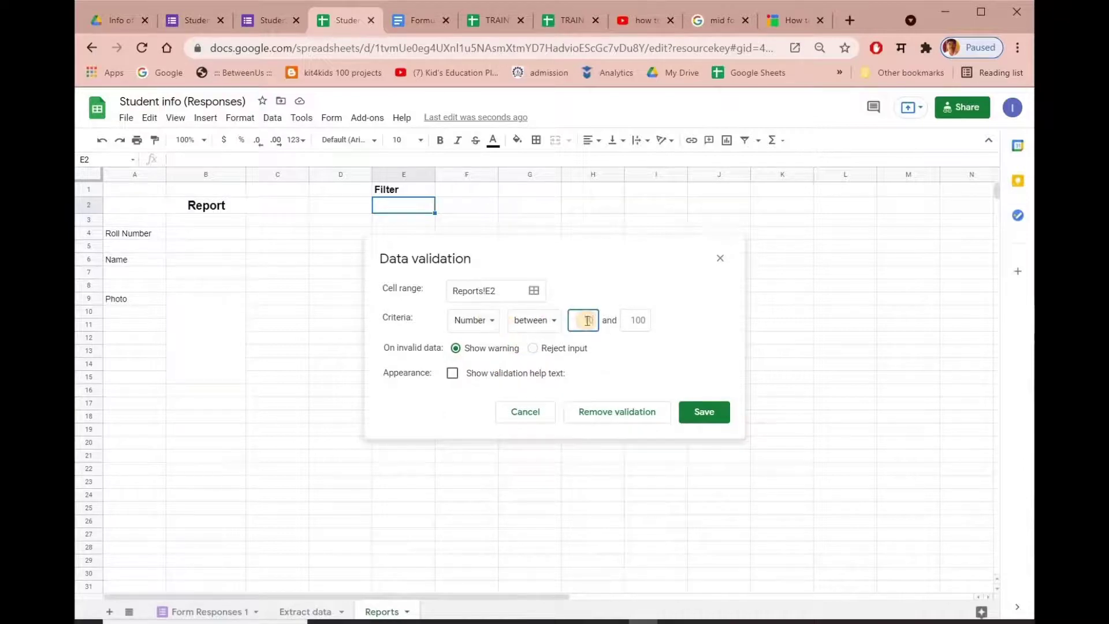
text(1)
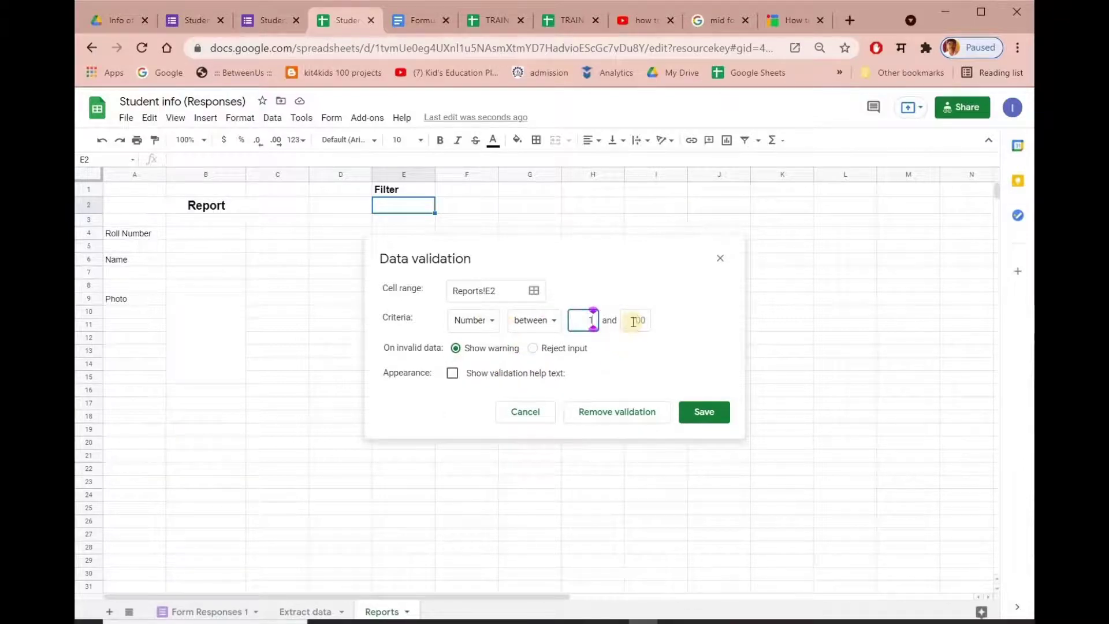
click(634, 321)
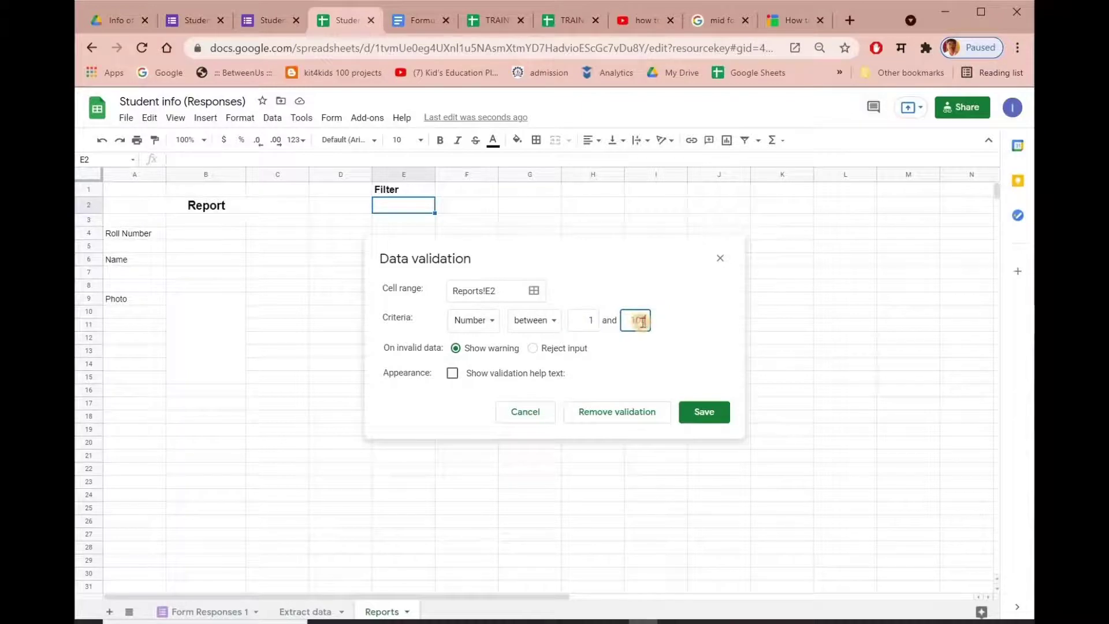
text(1)
click(532, 350)
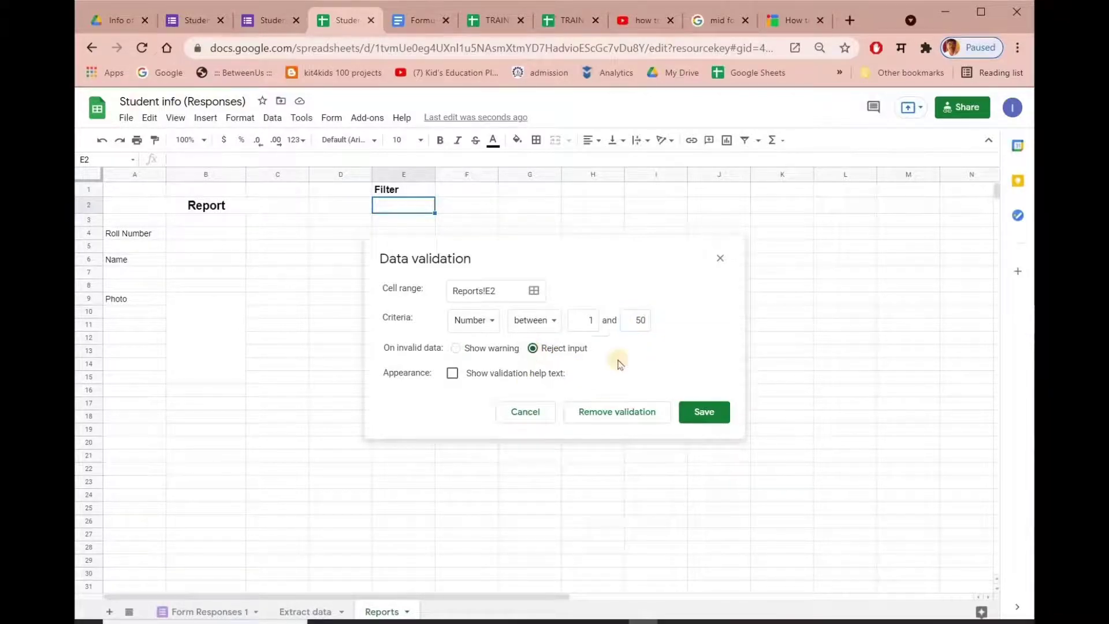
click(702, 414)
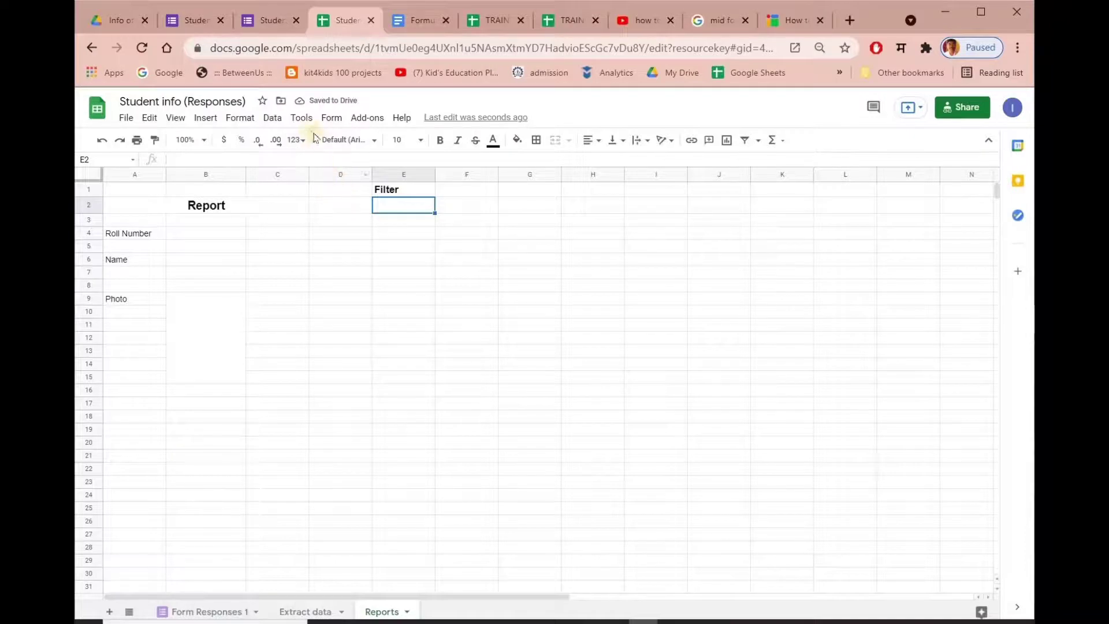
Fill cell E2 under the Filter heading with yellow.
click(517, 140)
click(564, 201)
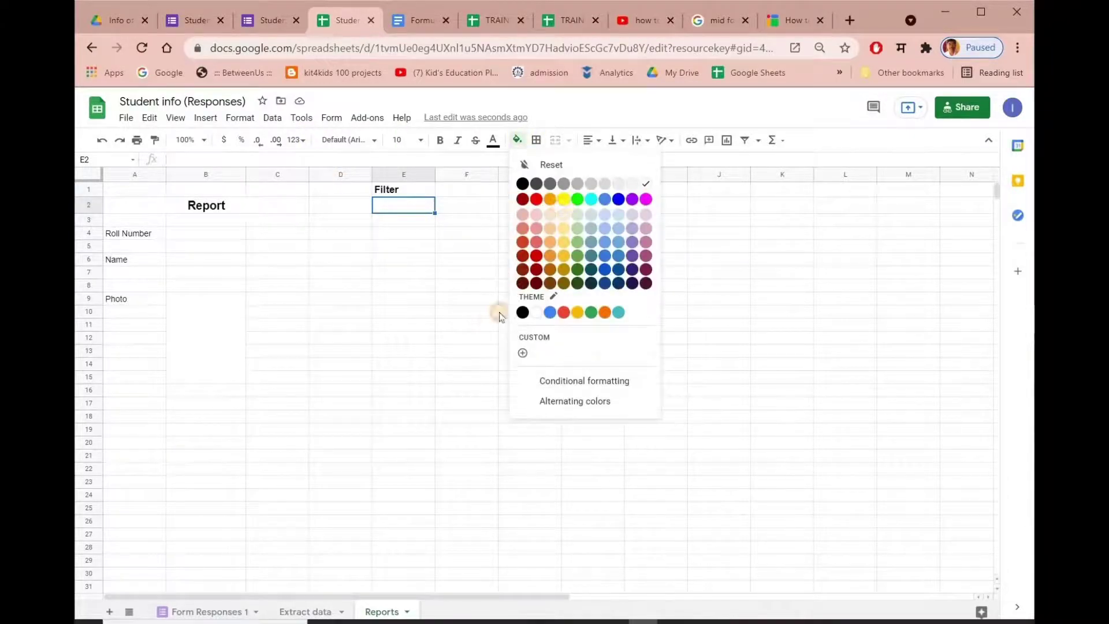
click(493, 319)
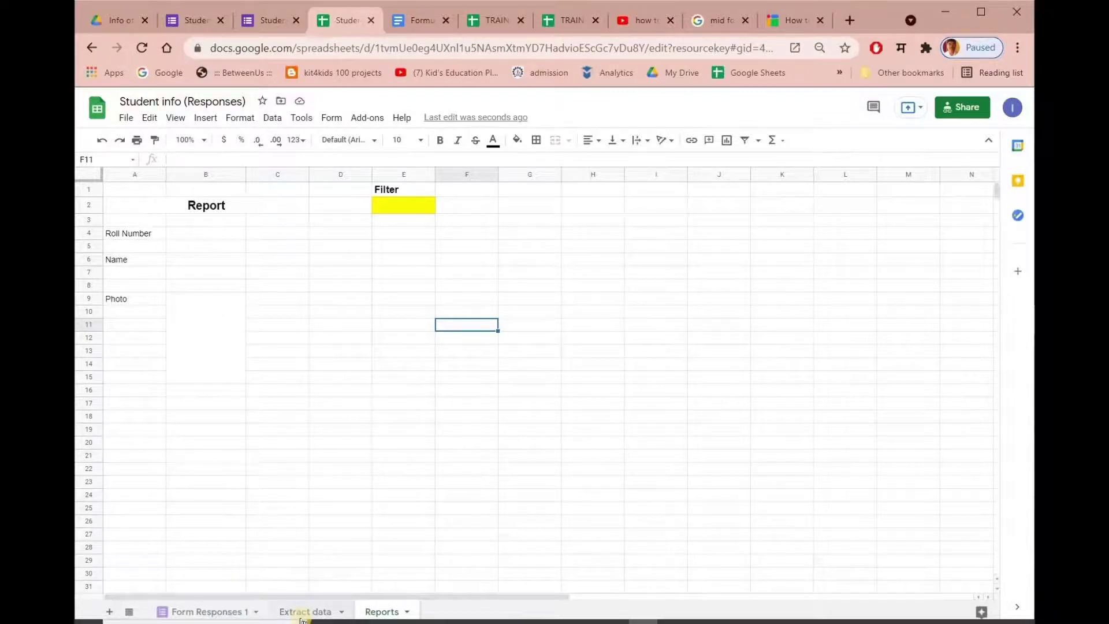
Start a VLOOKUP formula in B6 beside the Name label, using filter cell E2 as the search key.
click(193, 263)
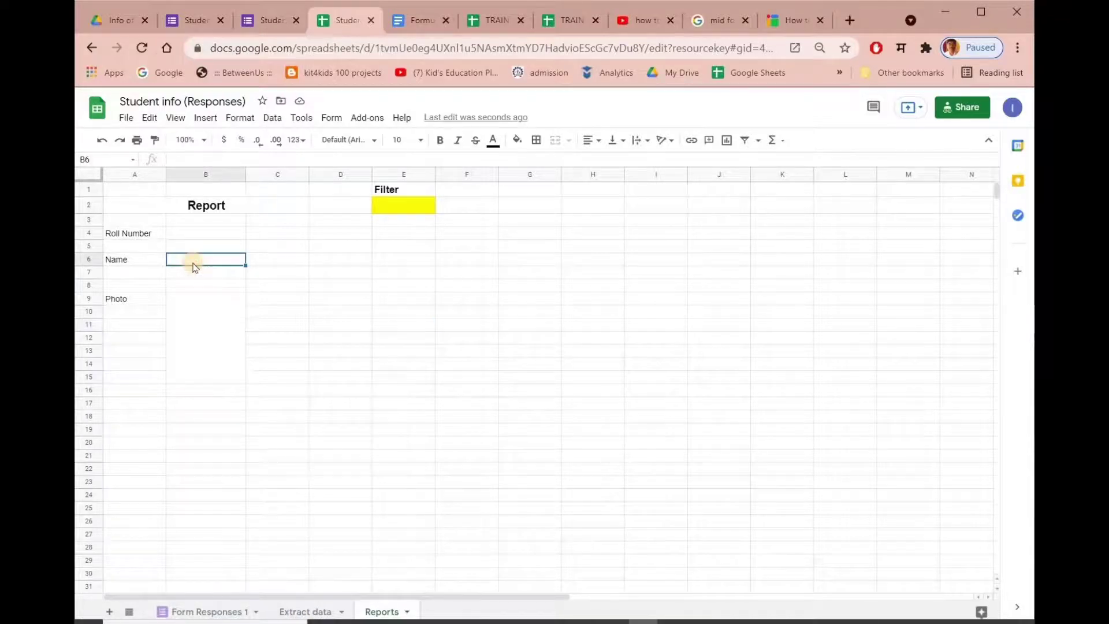
text(=)
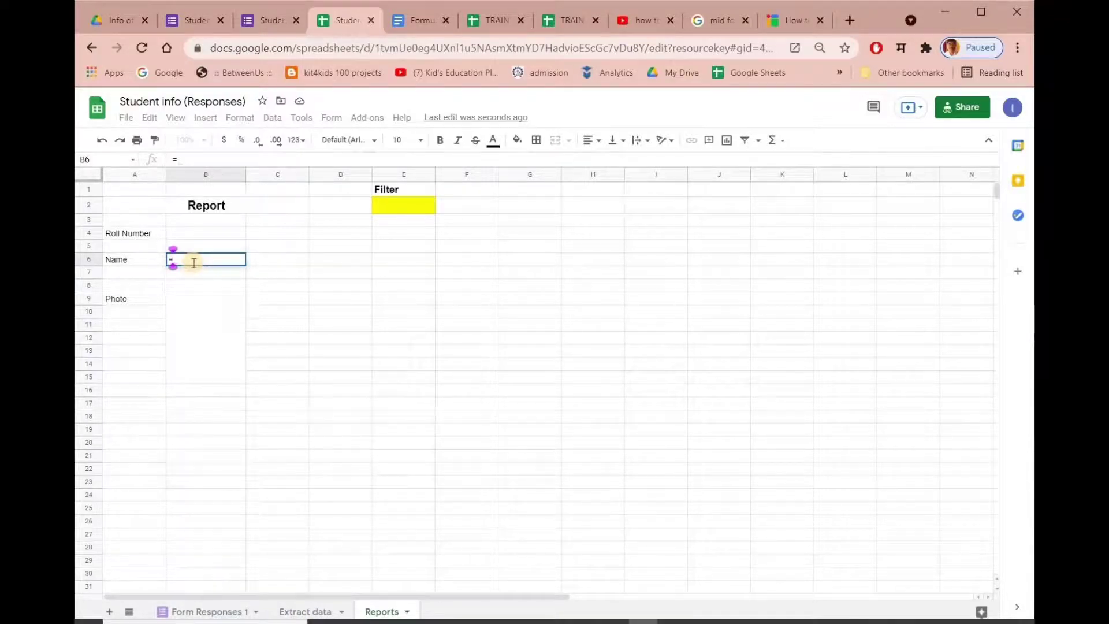
text(vlooku)
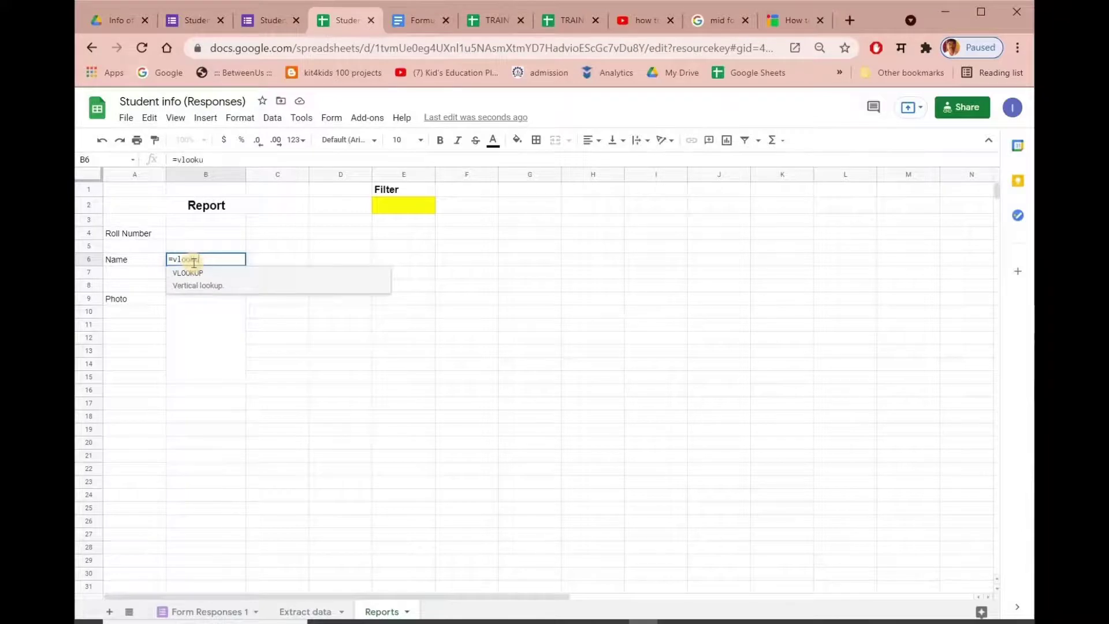
text(p()
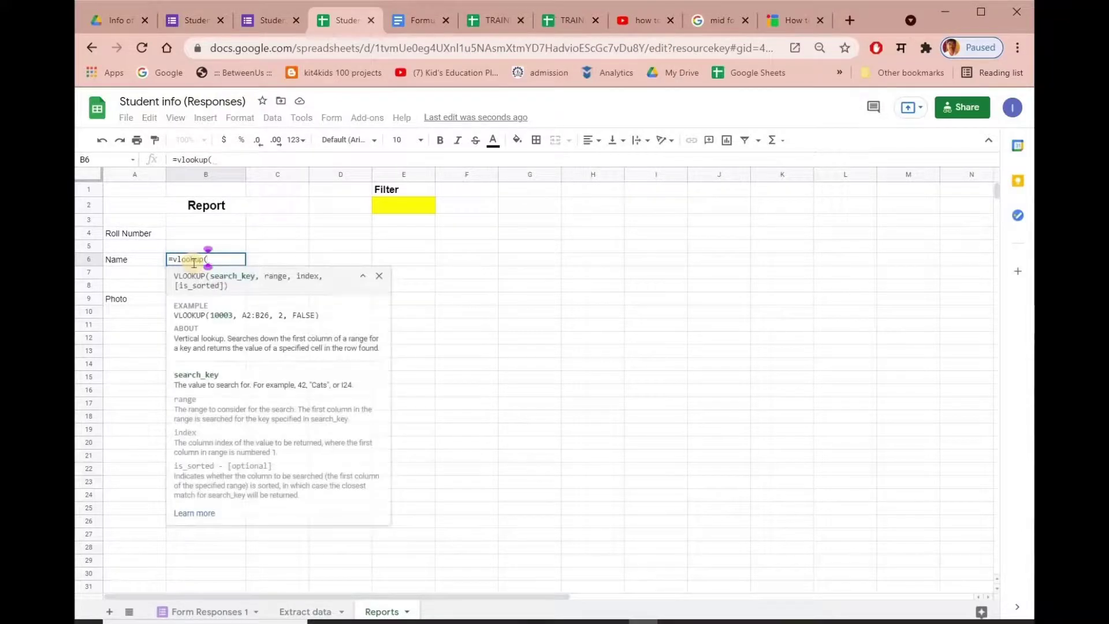
click(387, 208)
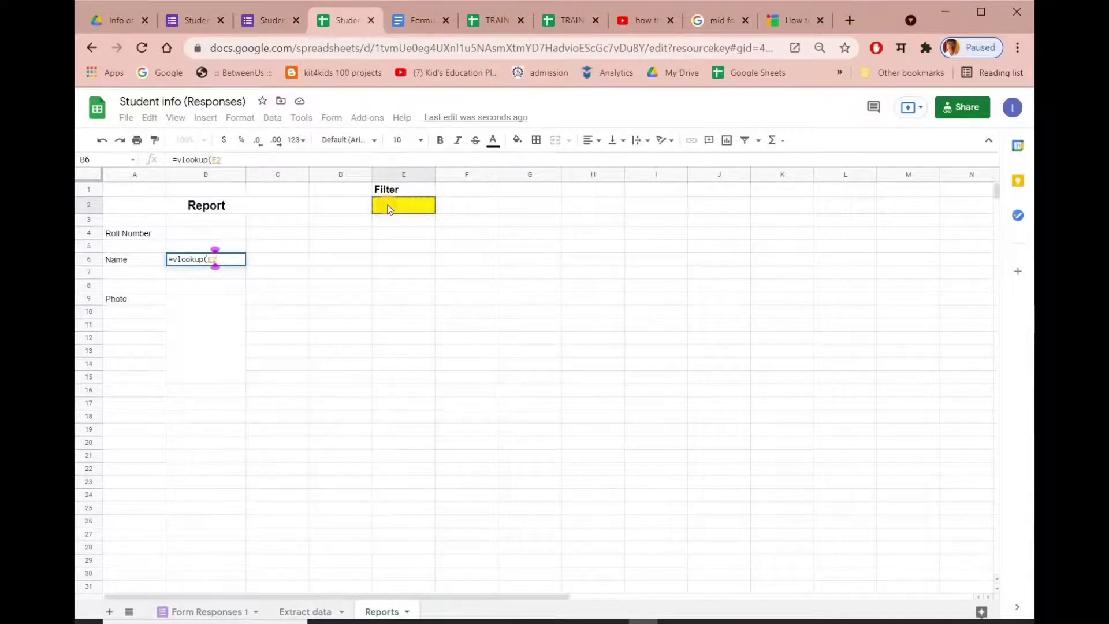
text(,)
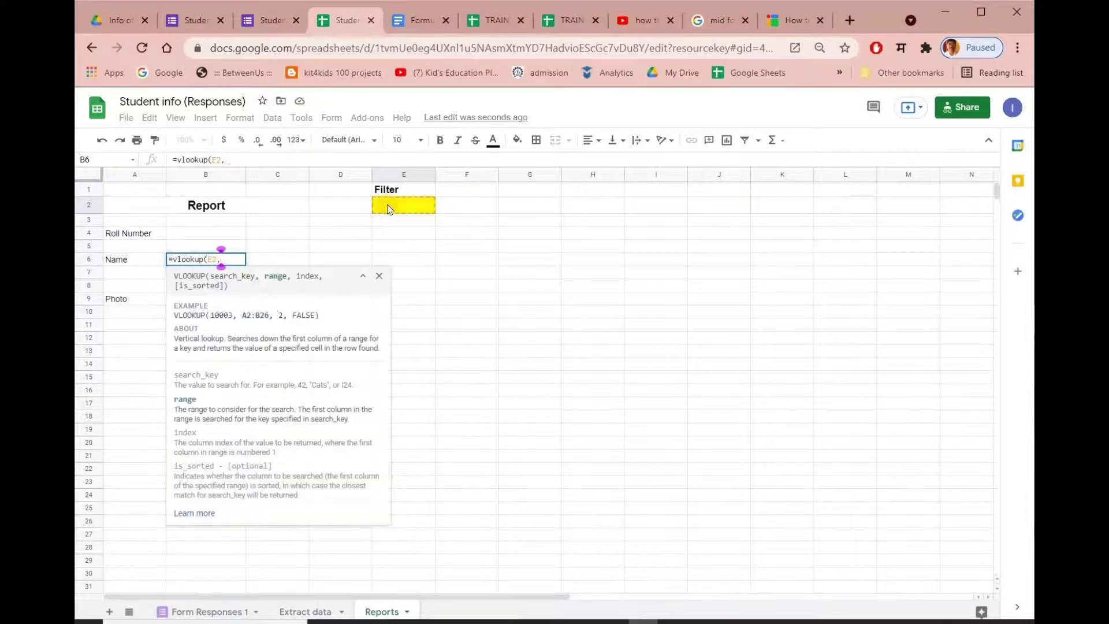
Set the lookup range to the open-ended B1:D on the Extract data sheet.
click(303, 612)
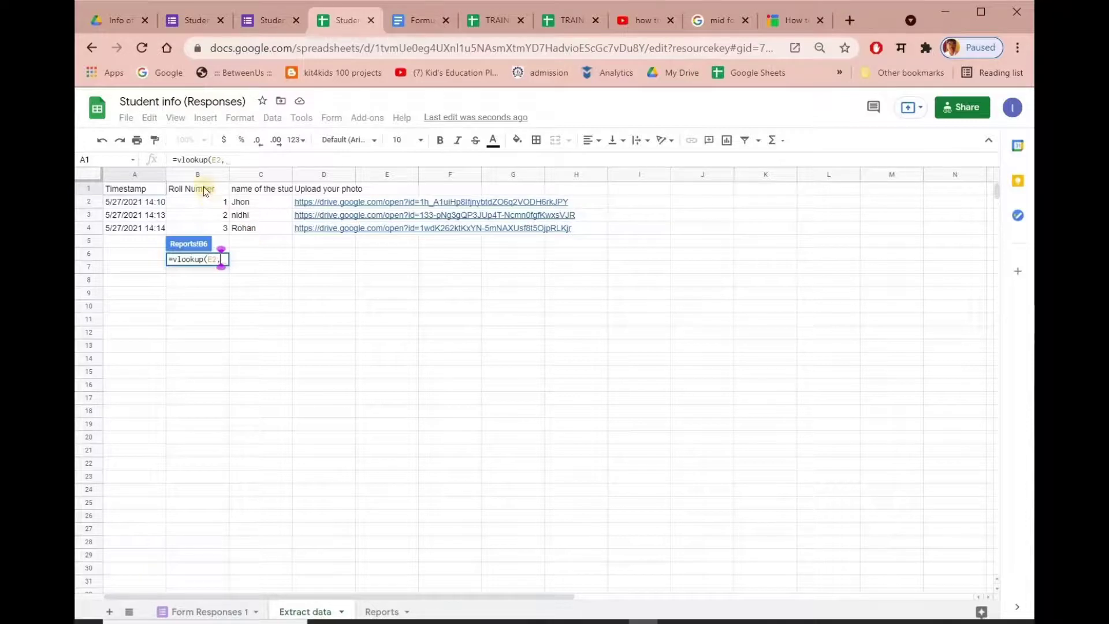
drag(203, 185, 339, 371)
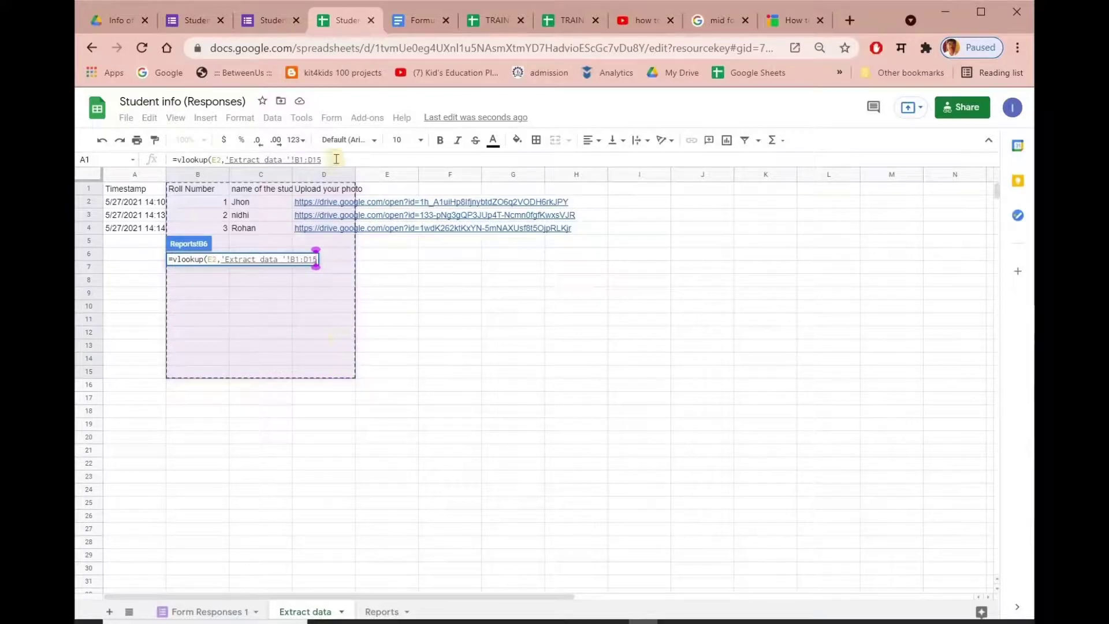
click(323, 160)
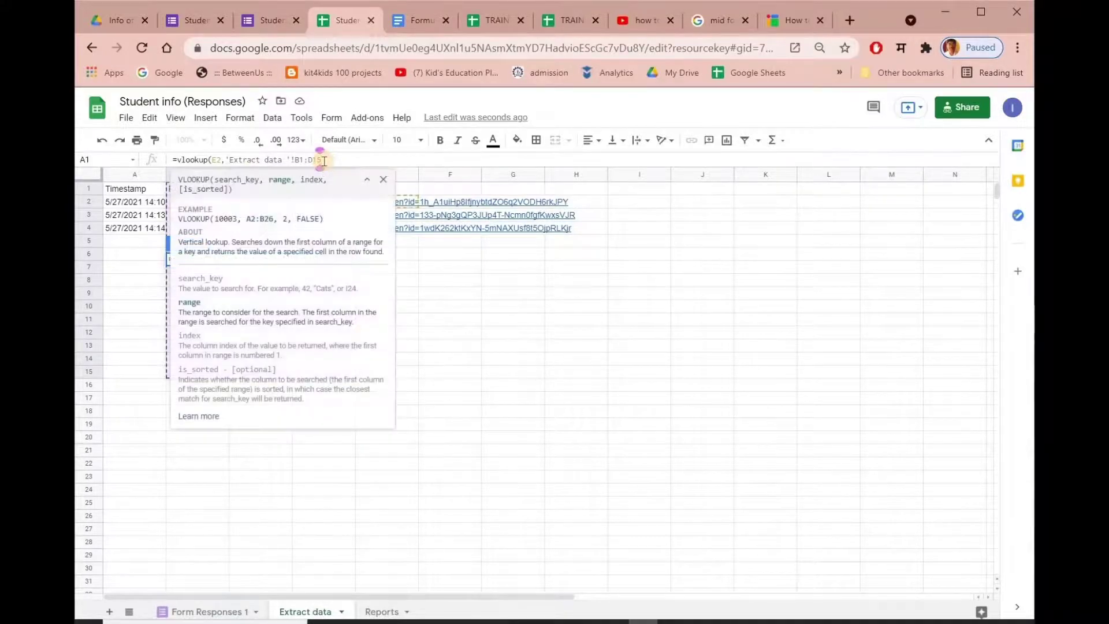
key(BackSpace)
key(BackSpace)
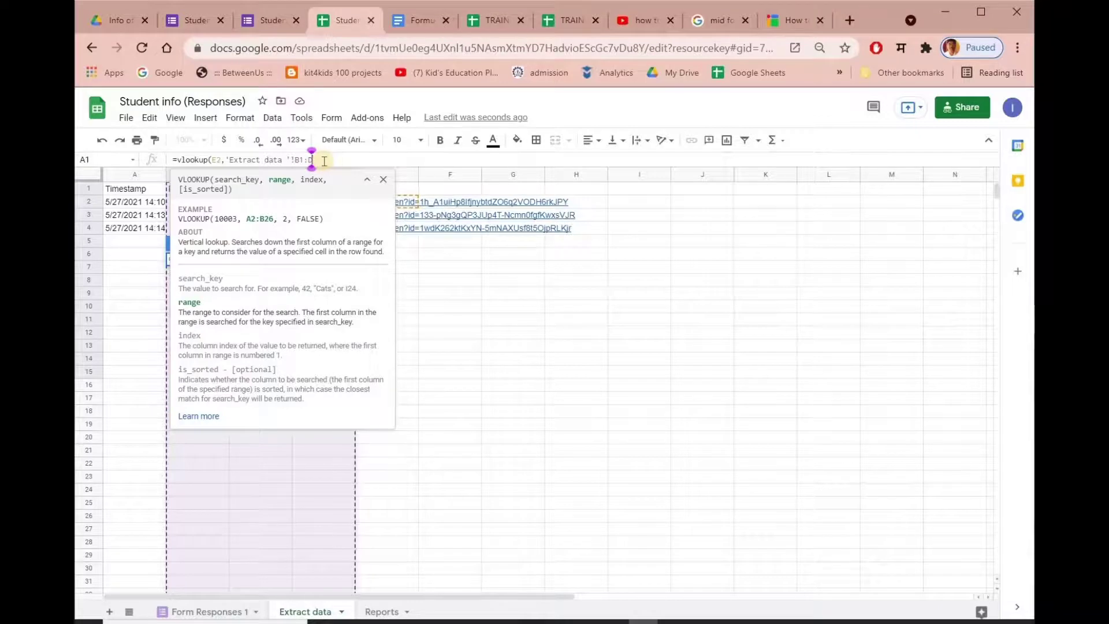
text(,)
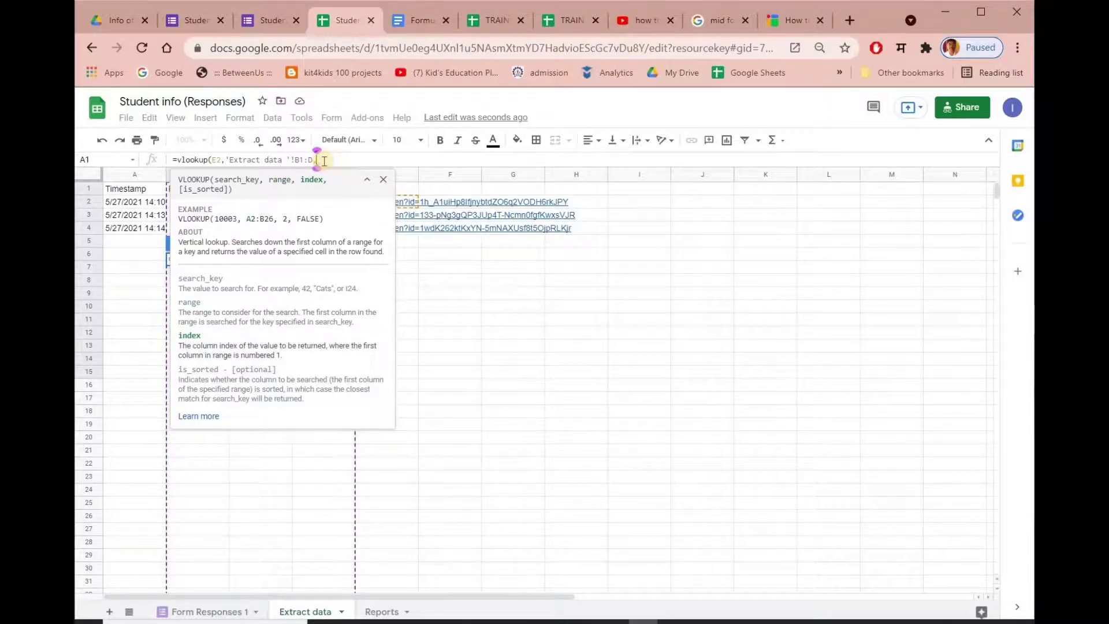
Collapse the function help and complete the Name lookup with column index 2 and 0 for an exact match.
click(365, 180)
click(365, 182)
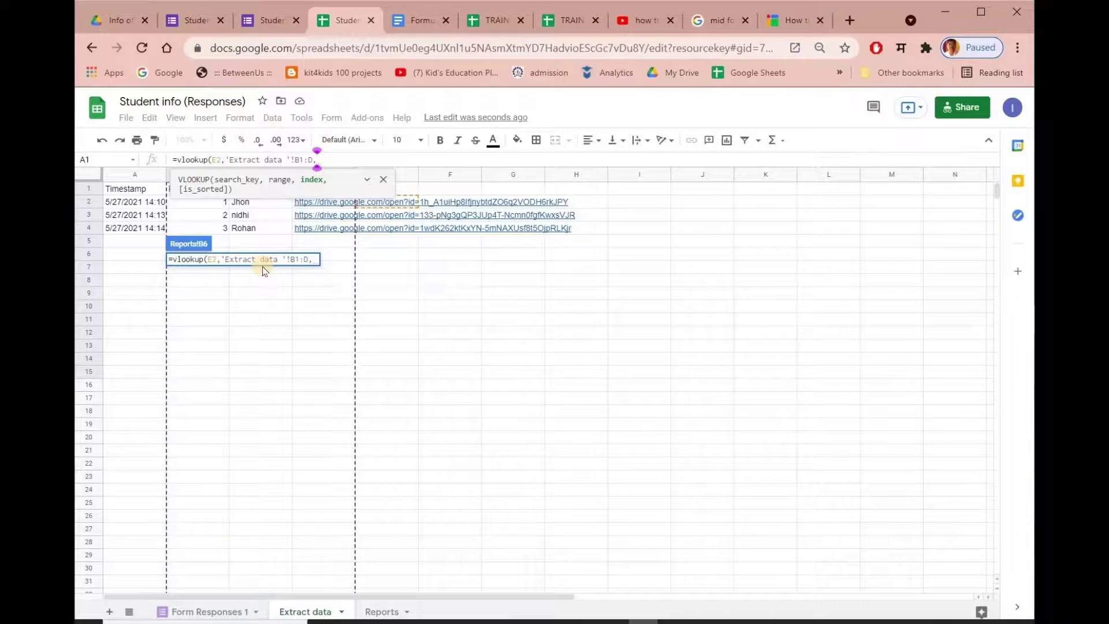
text(2)
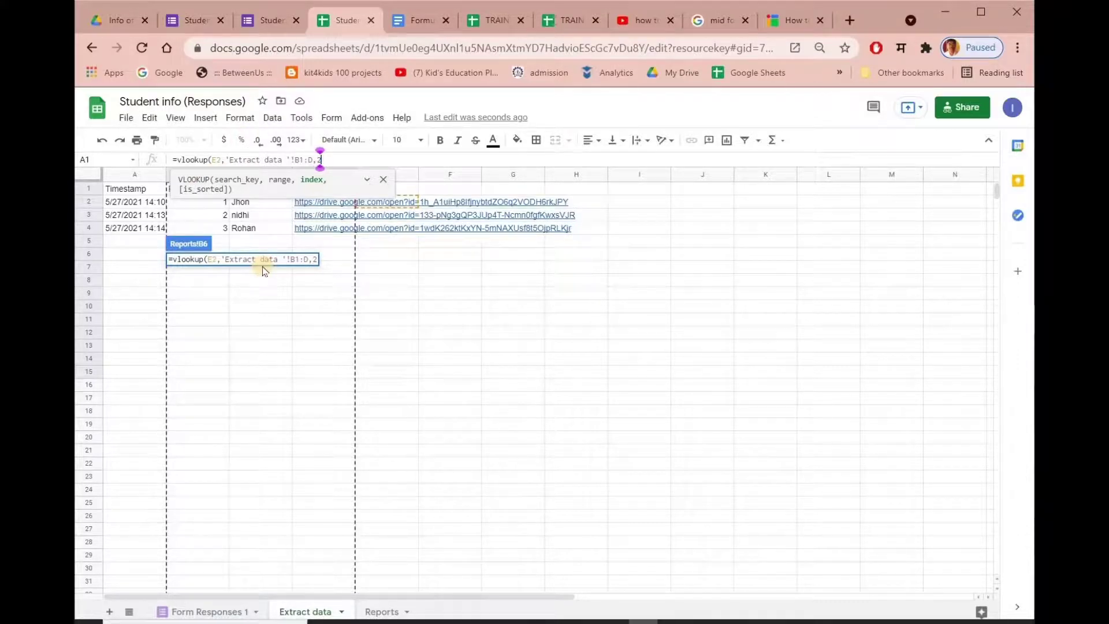
text(,)
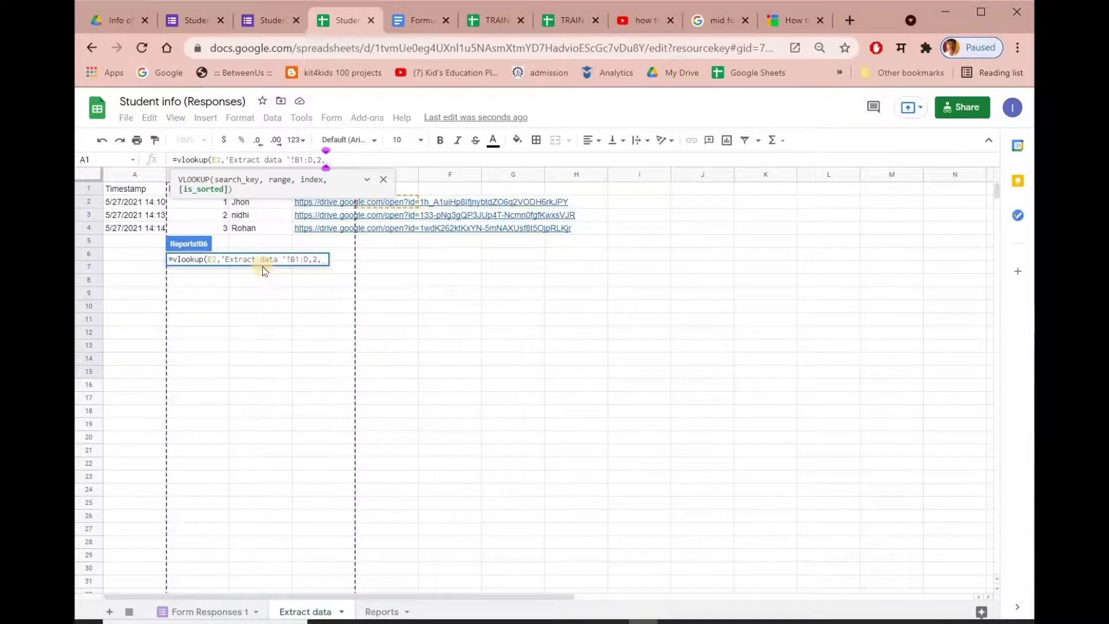
text(0)
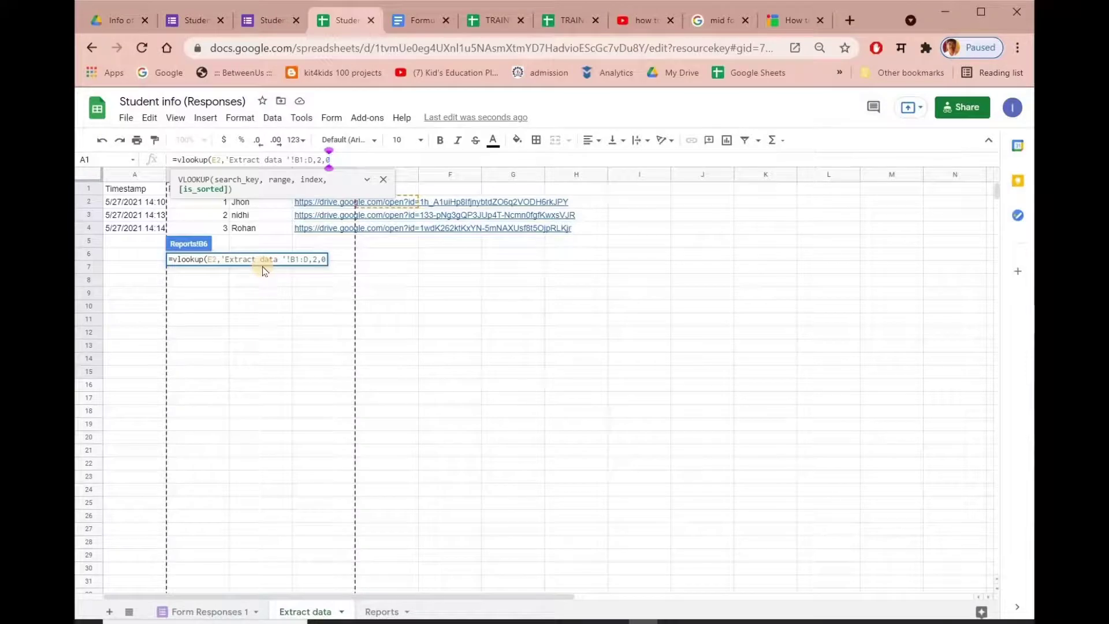
text())
key(Return)
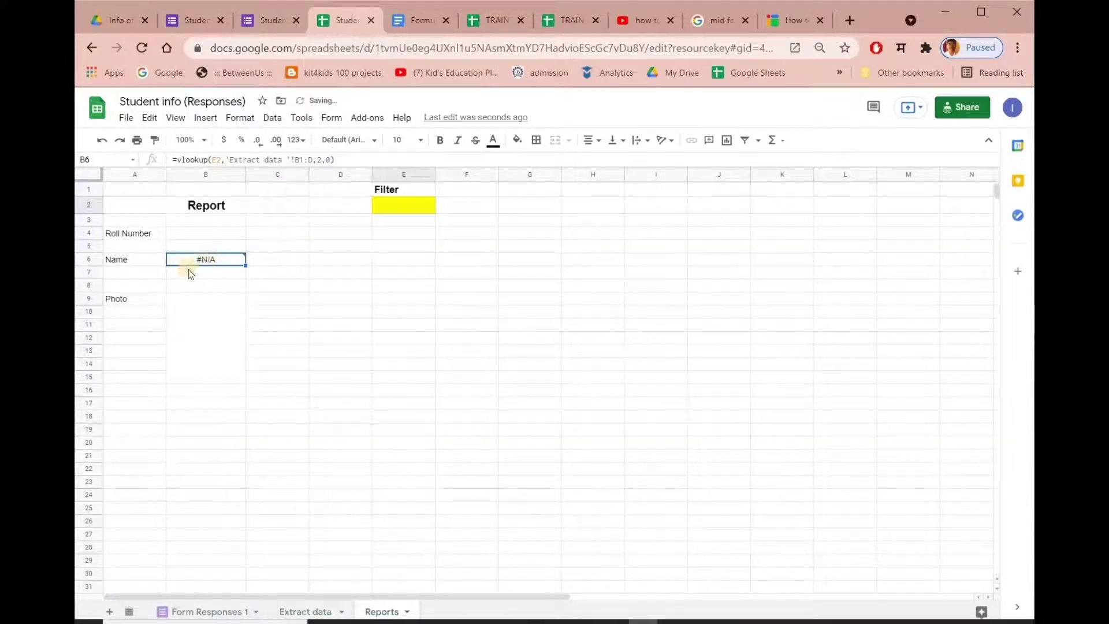
Enter roll number 1 in the yellow filter cell E2.
mouse_move(201, 270)
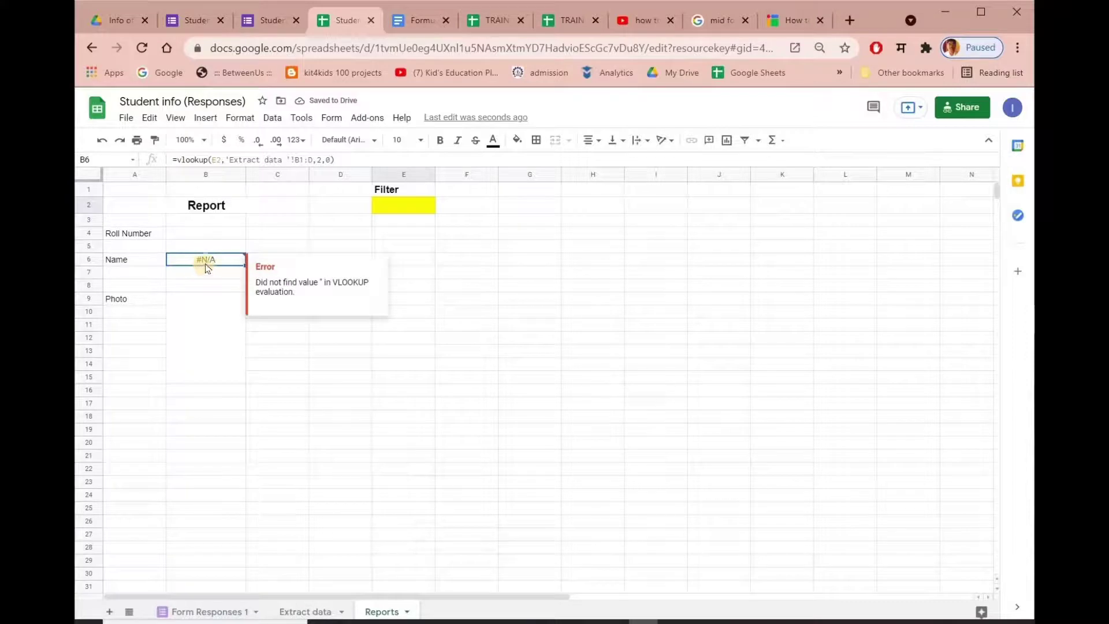
click(400, 208)
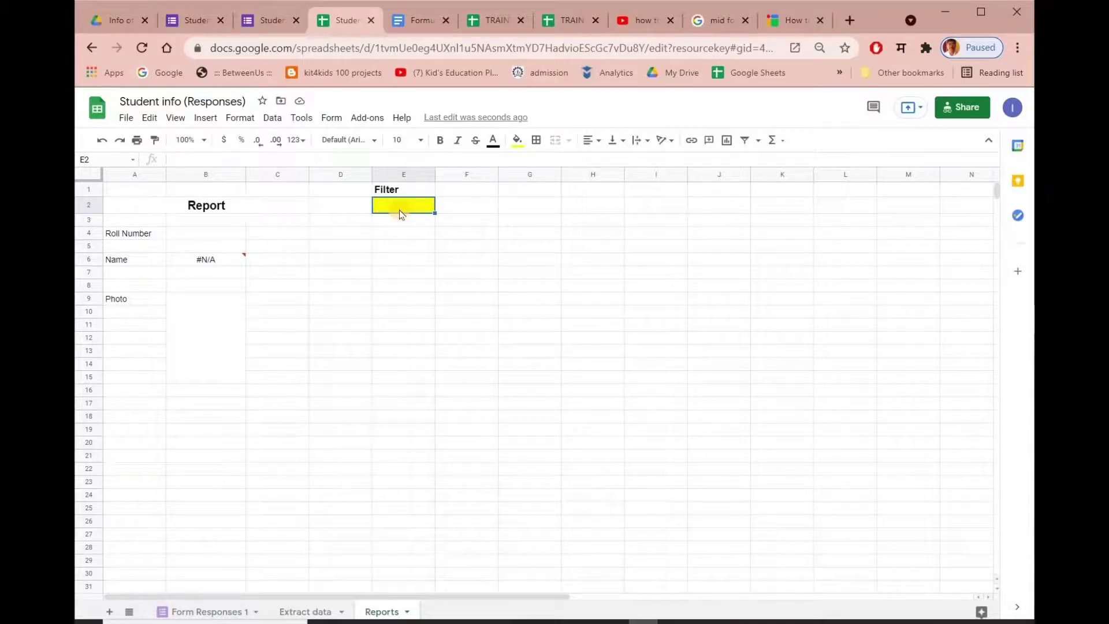
text(1)
key(Return)
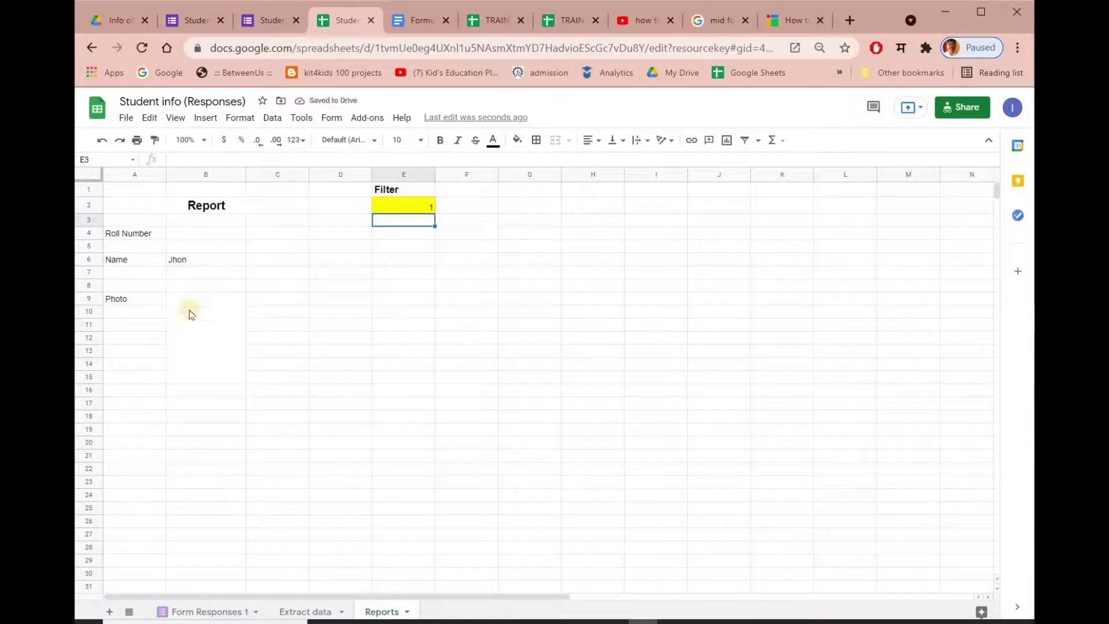
Copy the VLOOKUP expression from B6 without its equals sign, leaving the formula unedited.
click(192, 260)
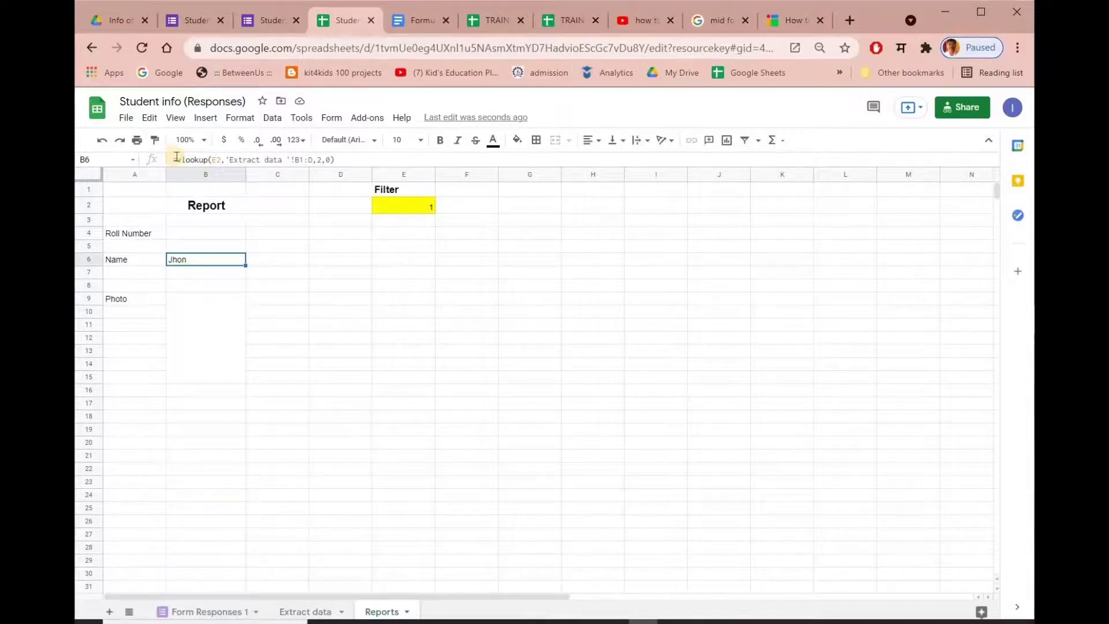
drag(178, 159, 344, 161)
key(ctrl+c)
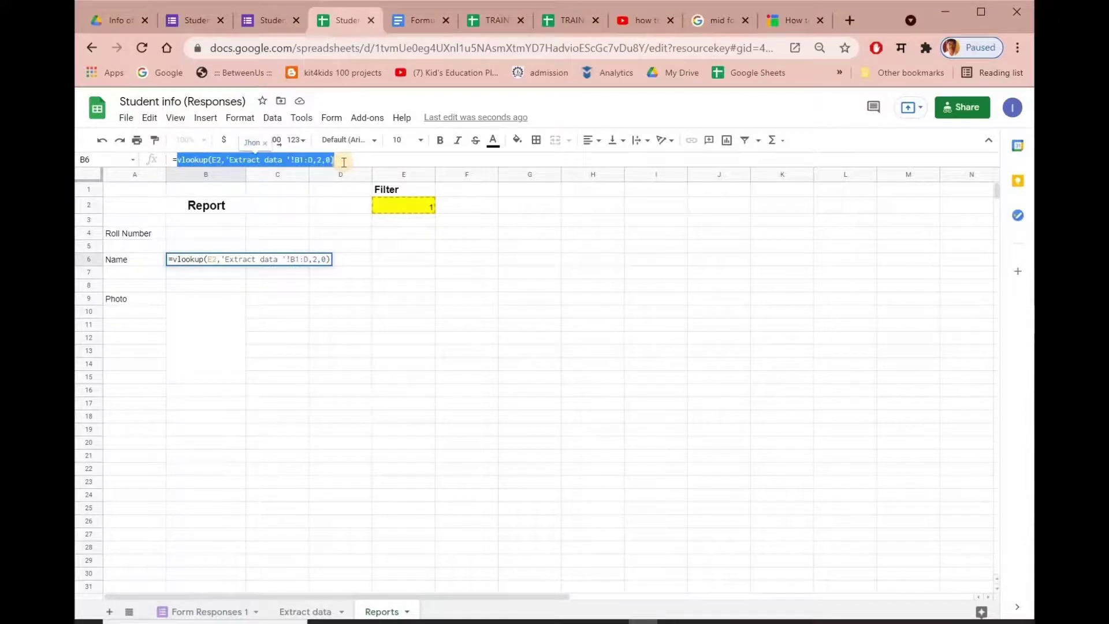
key(Escape)
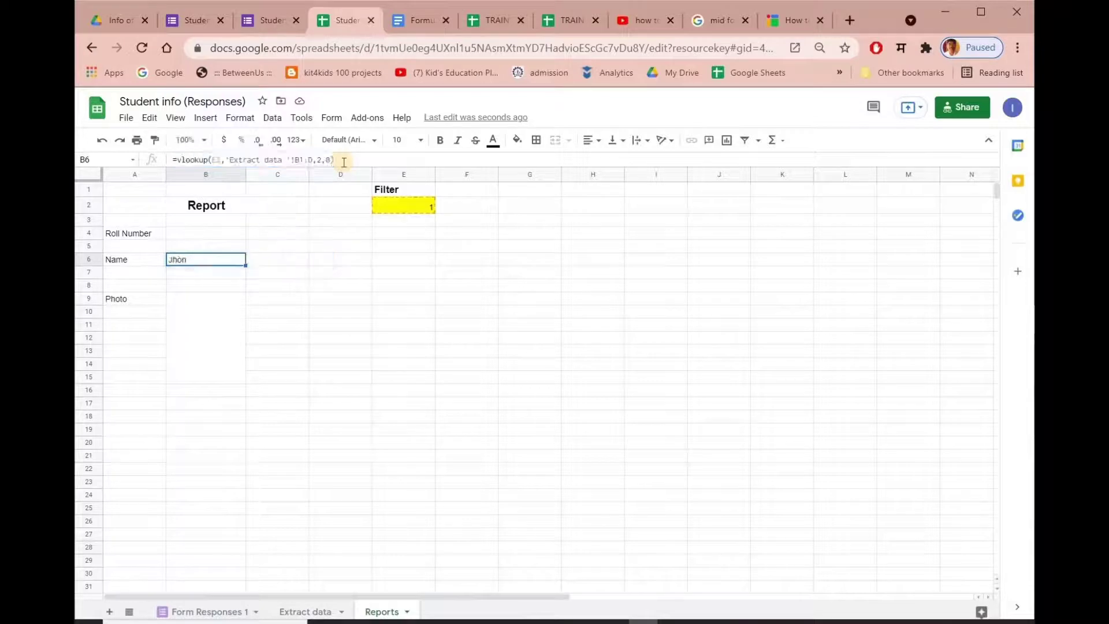
Enter the copied VLOOKUP as a formula in the merged Photo cell B9:B15 with column index 3.
click(193, 314)
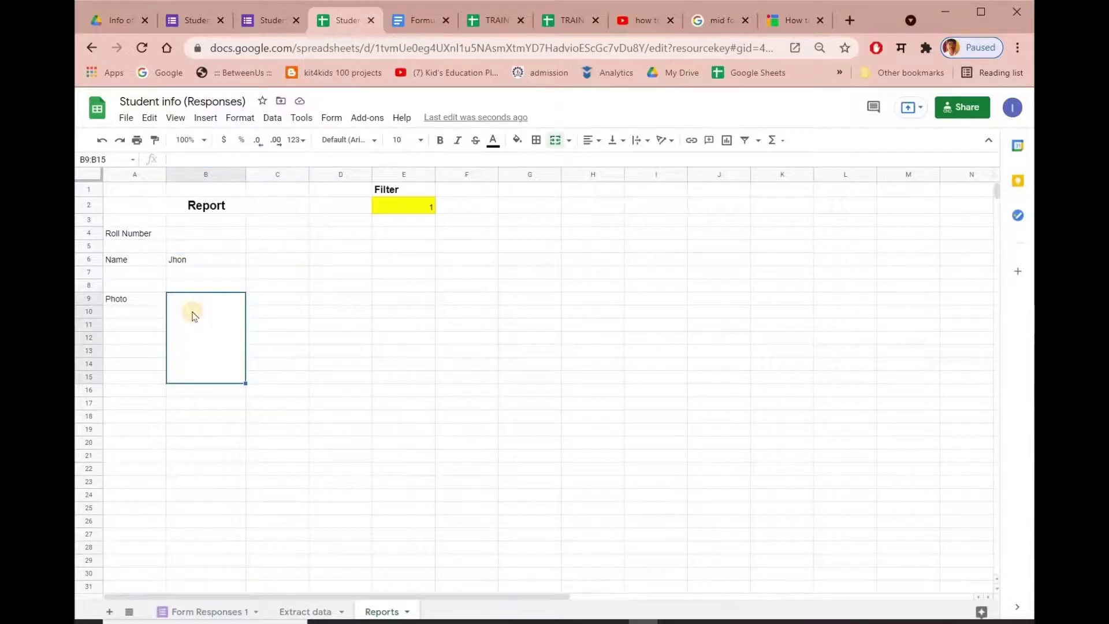
text(=)
key(ctrl+v)
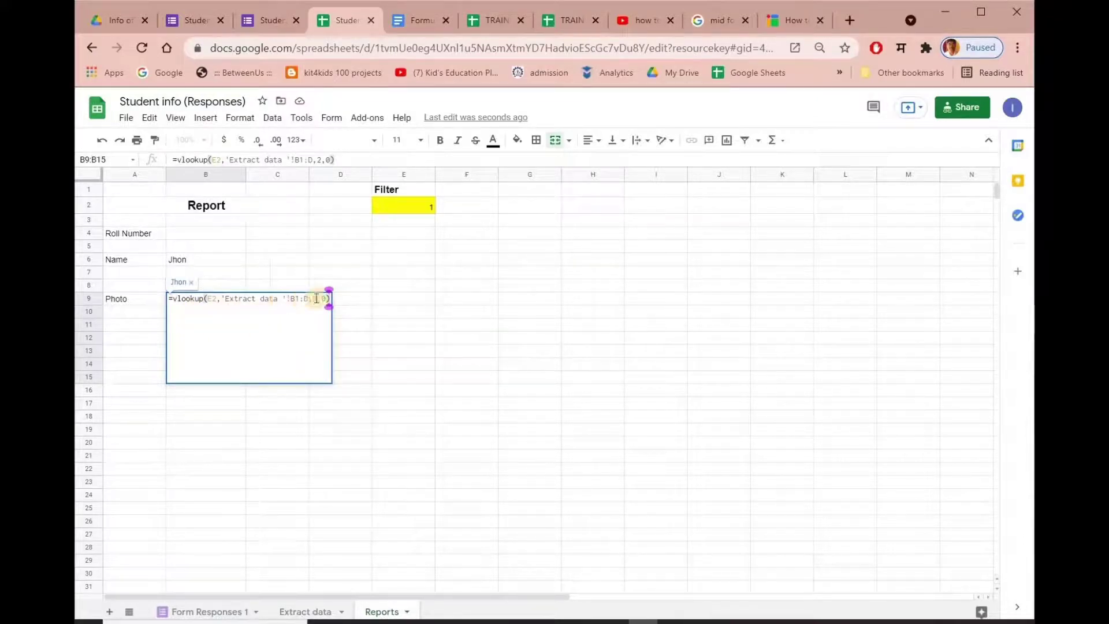
click(318, 159)
key(BackSpace)
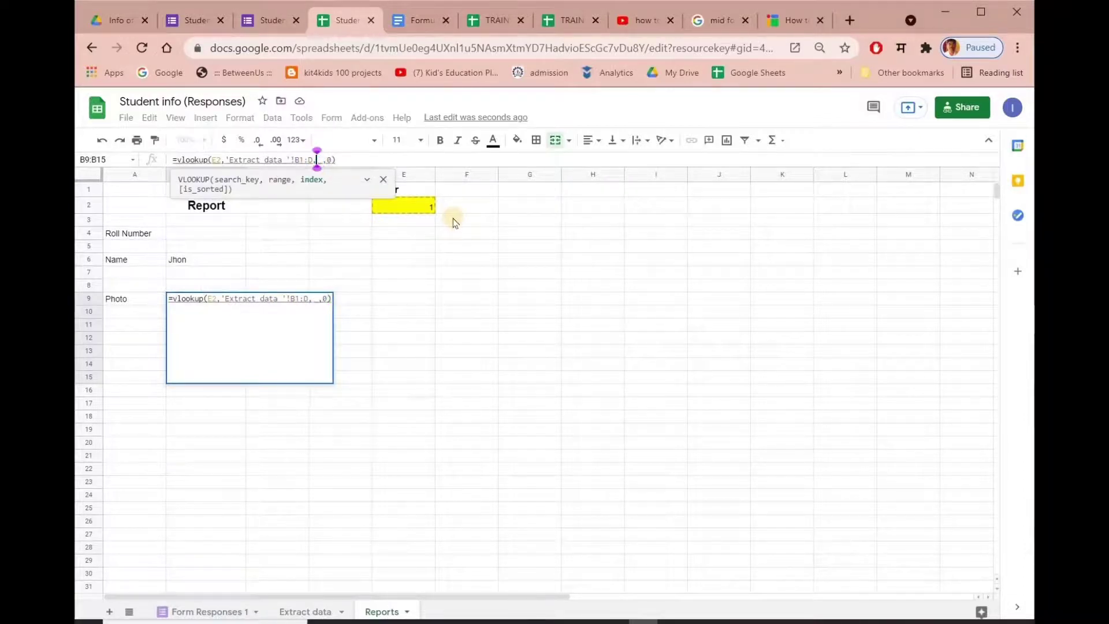
text(3)
key(Return)
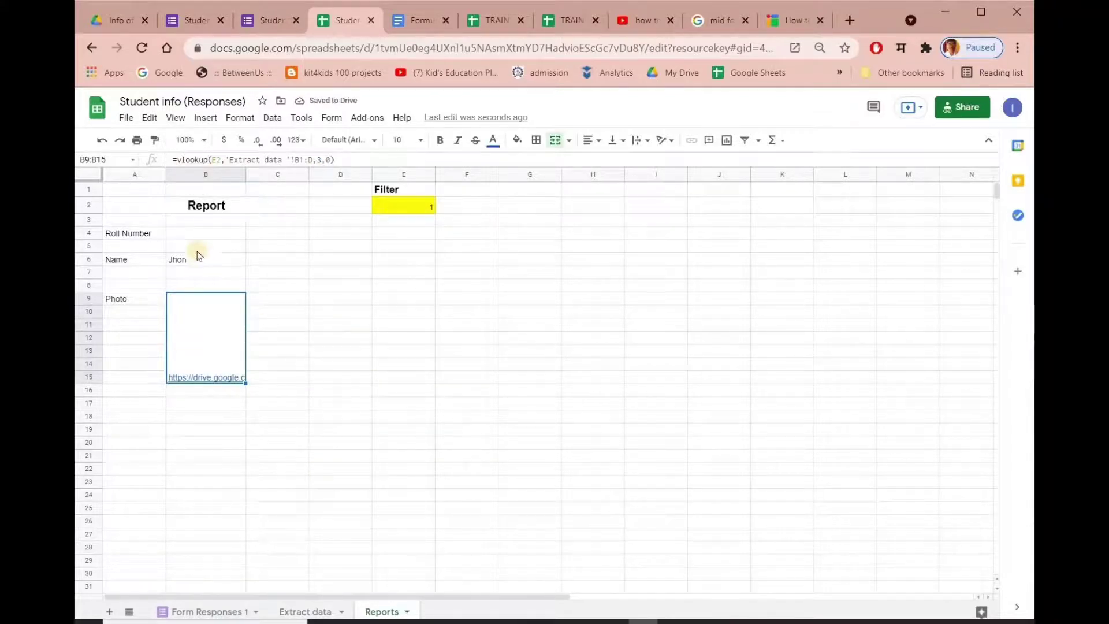
click(201, 320)
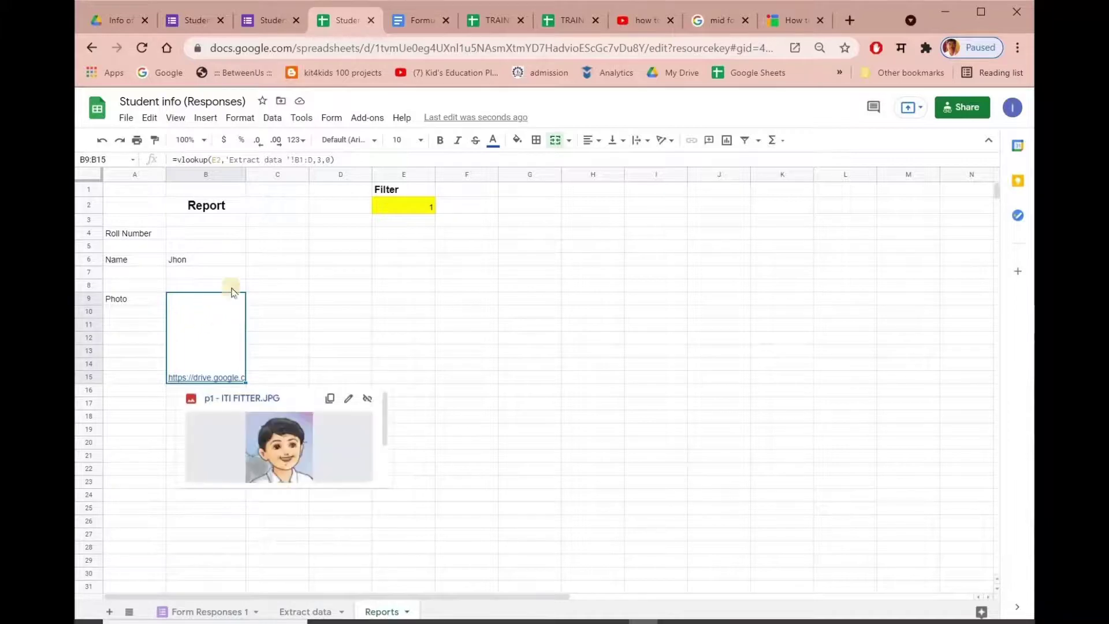
Link cell B4 beside the Roll Number label to the filter cell with =E2.
click(206, 232)
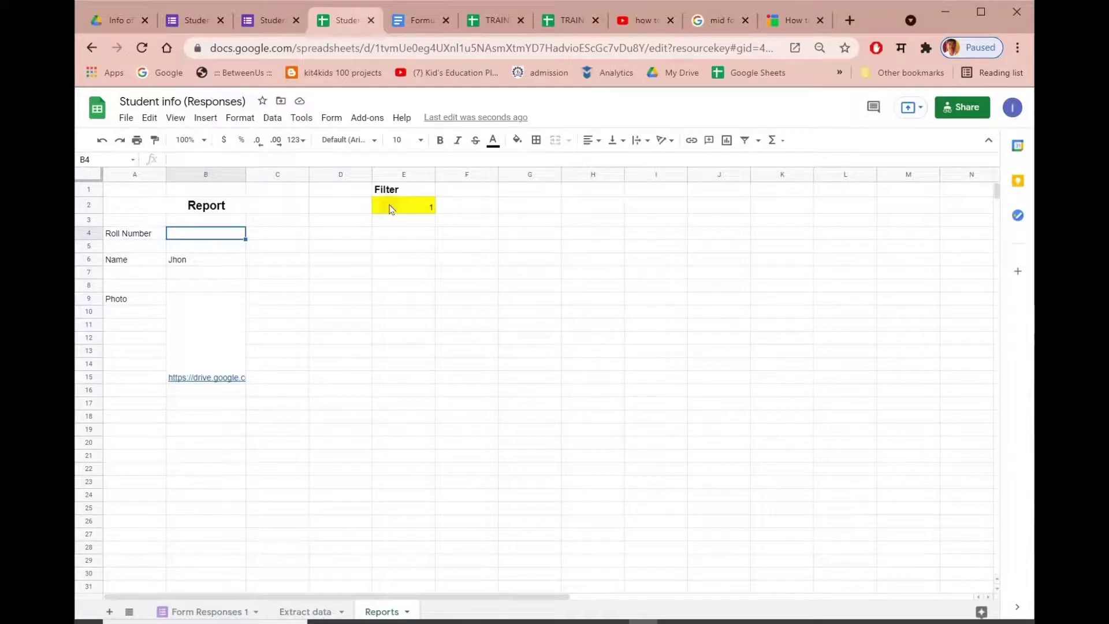
text(=)
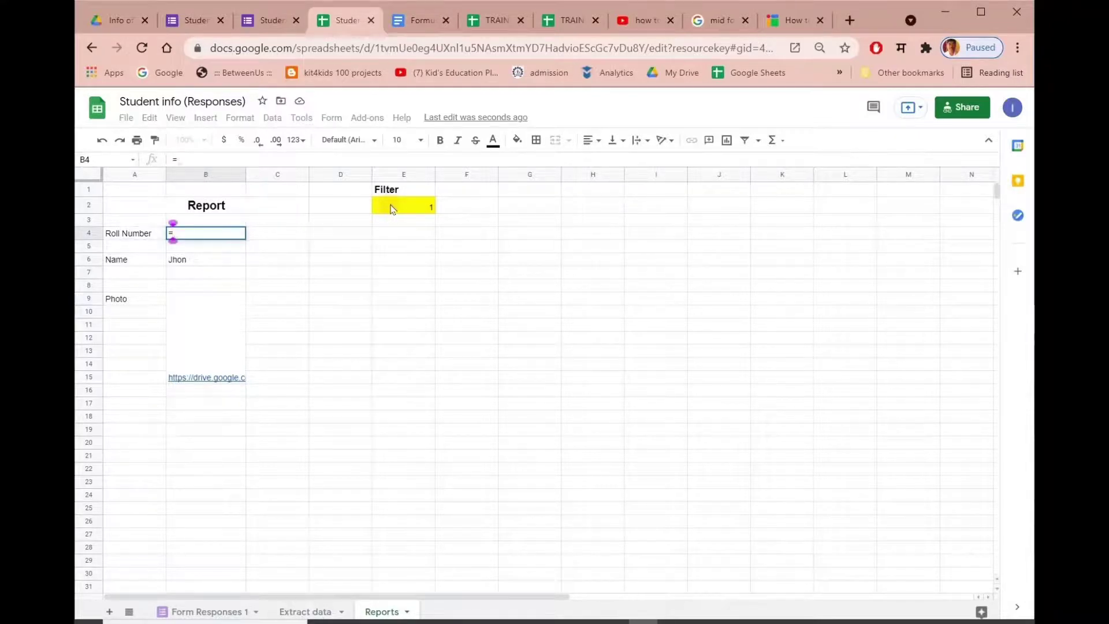
click(392, 207)
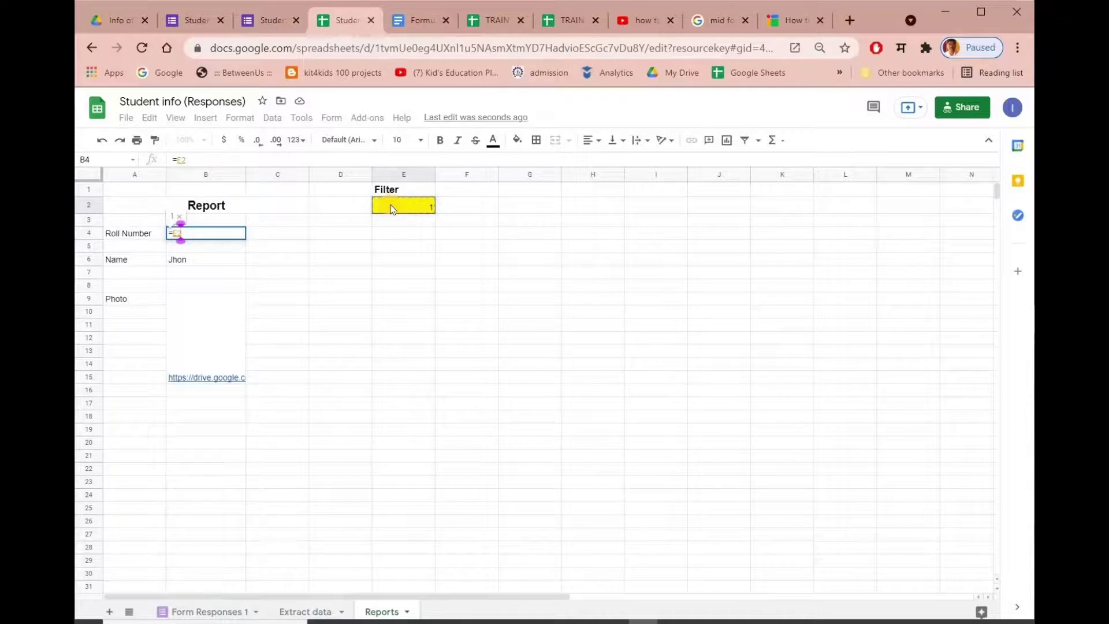
key(Return)
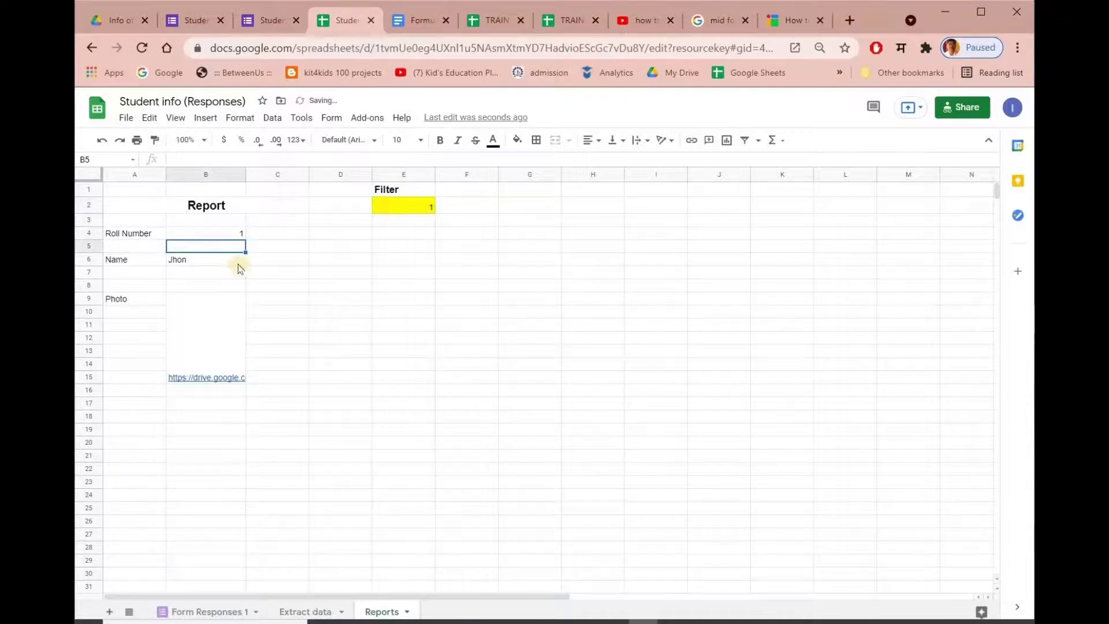
Left-align the report values in B4:B17.
click(216, 246)
drag(216, 233, 218, 402)
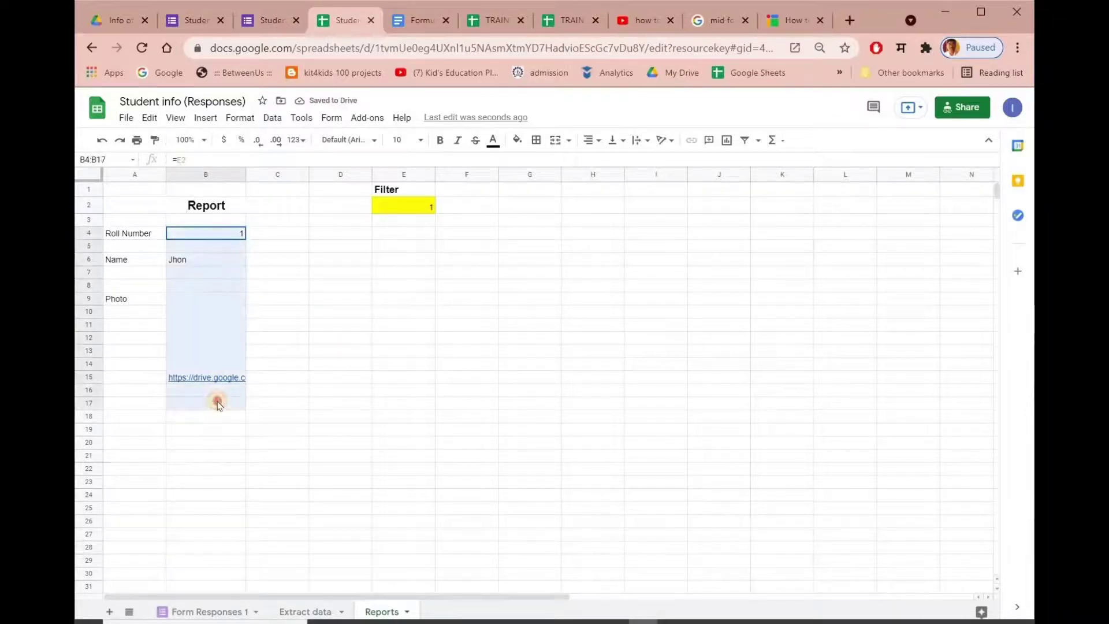
click(595, 145)
click(589, 165)
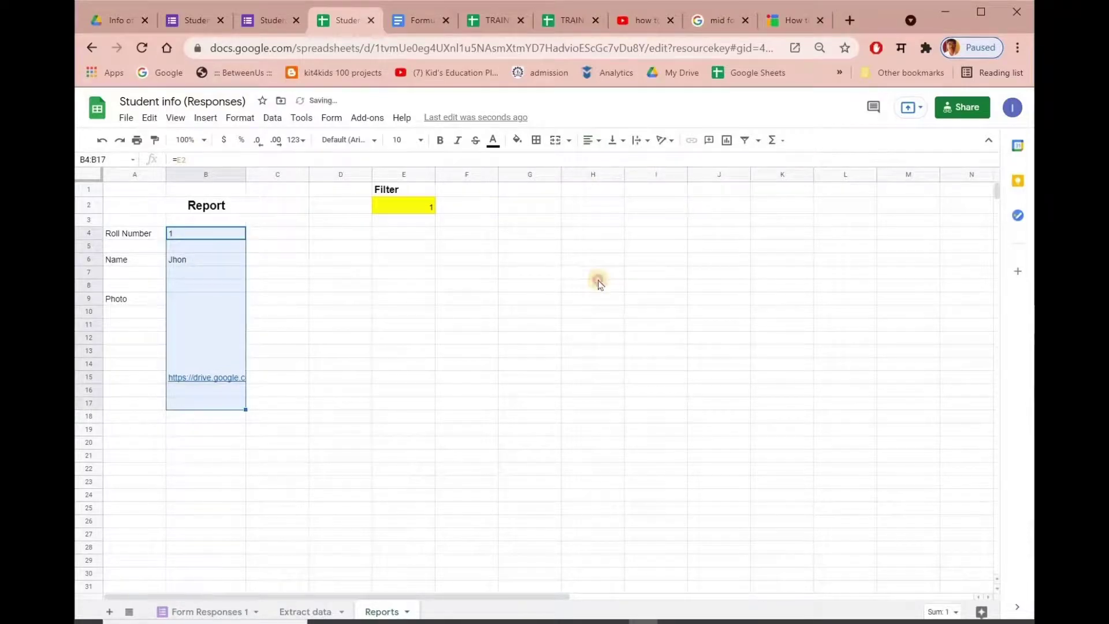
click(596, 274)
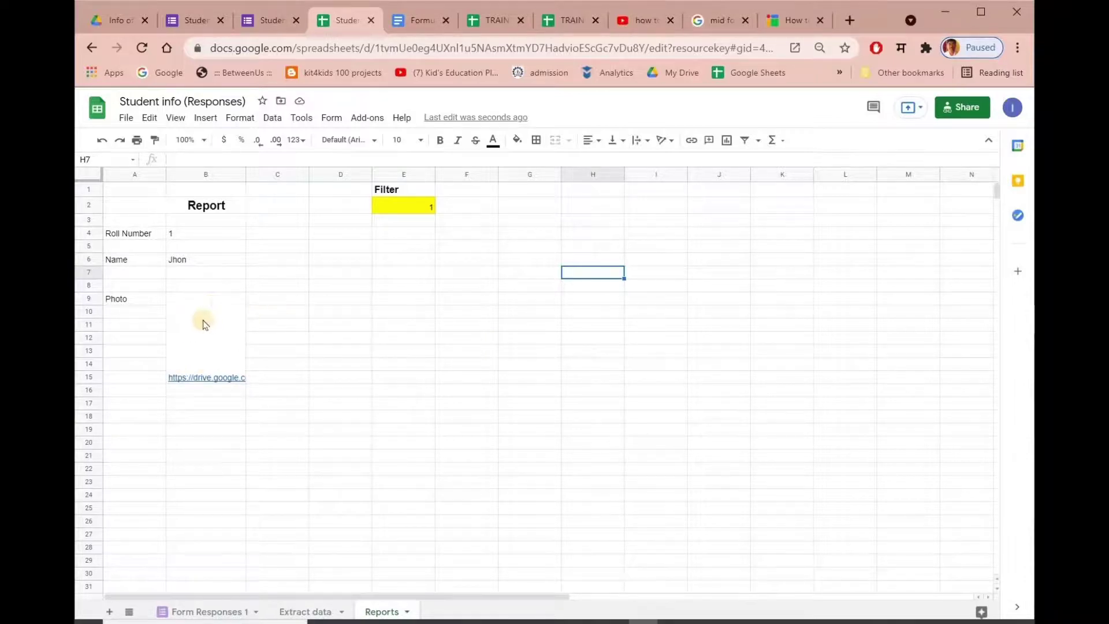
mouse_move(225, 337)
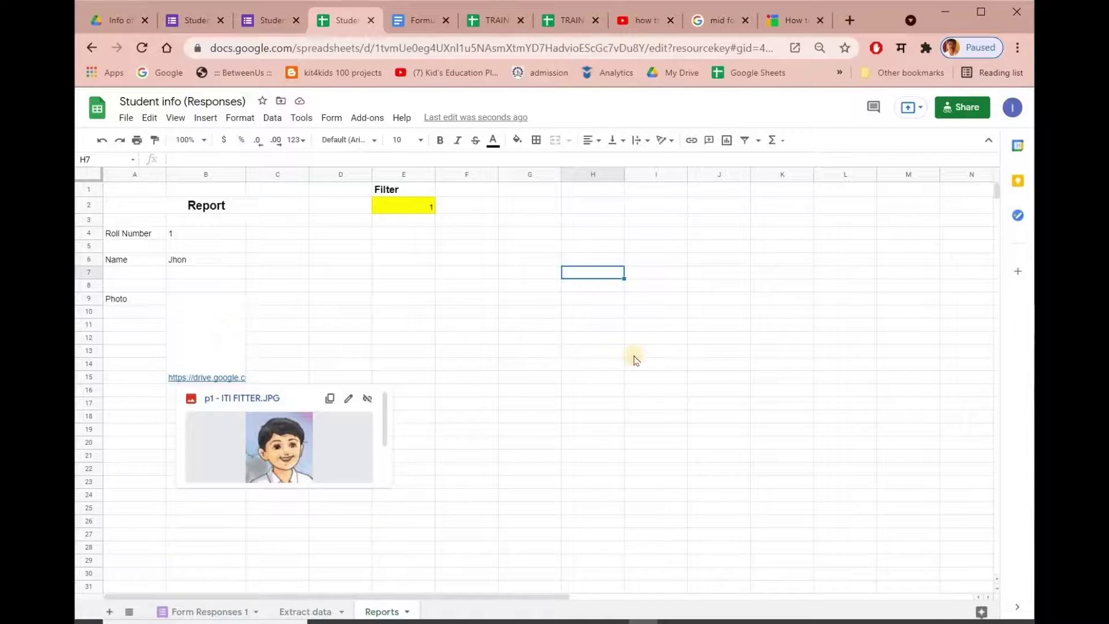
On the Extract data sheet, widen column D to fit the photo links and enter the header "Image fro url" in E1.
key(ctrl+shift+Page_Up)
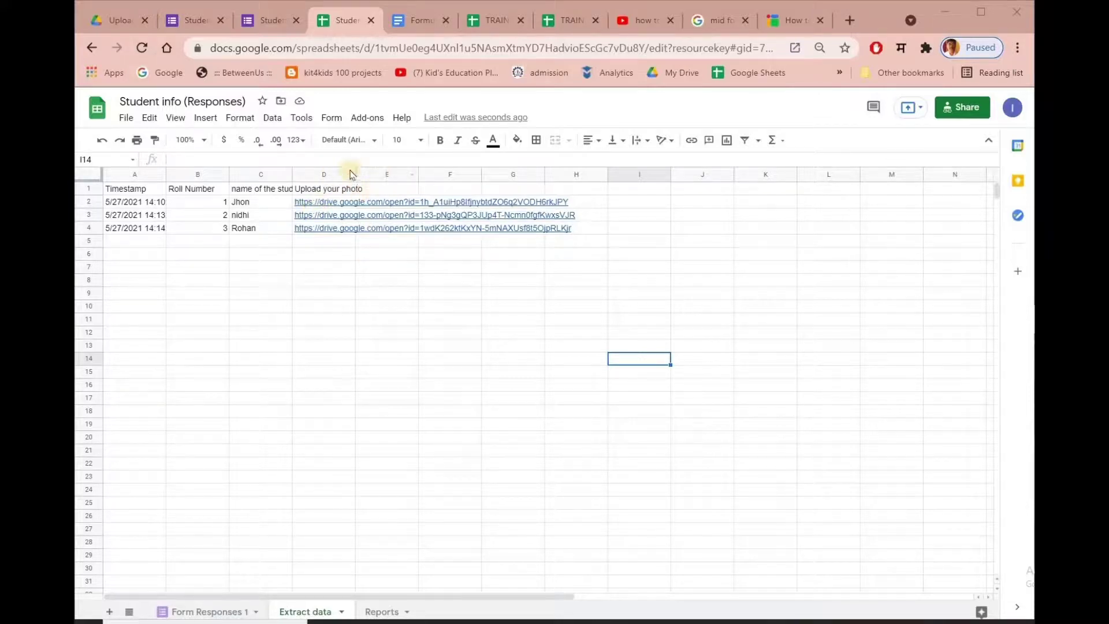
drag(354, 172, 641, 176)
click(658, 192)
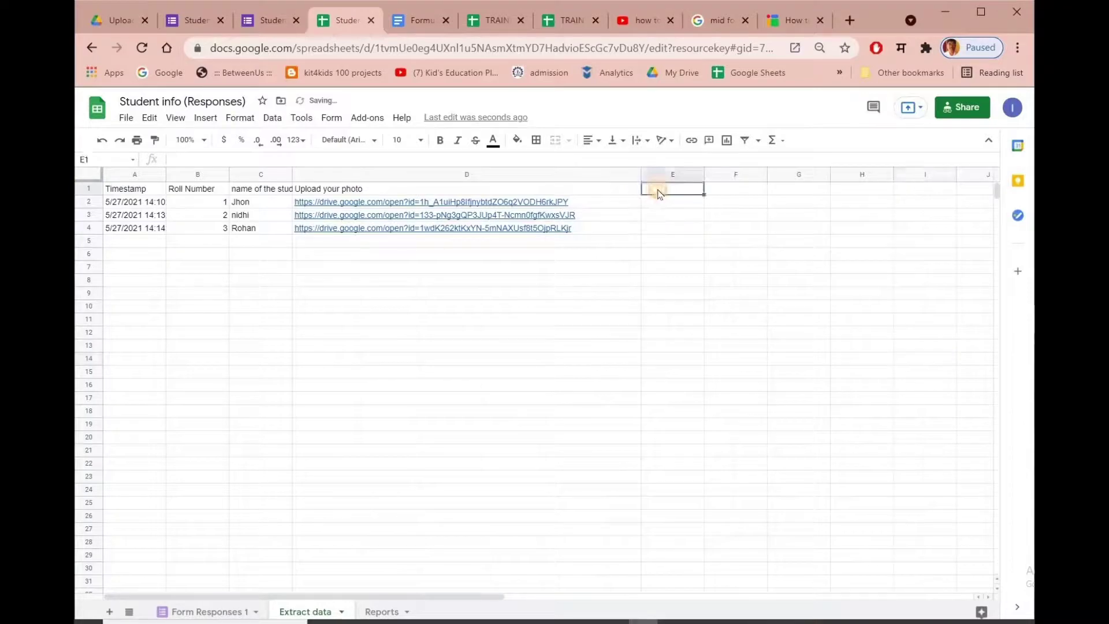
text(Ima)
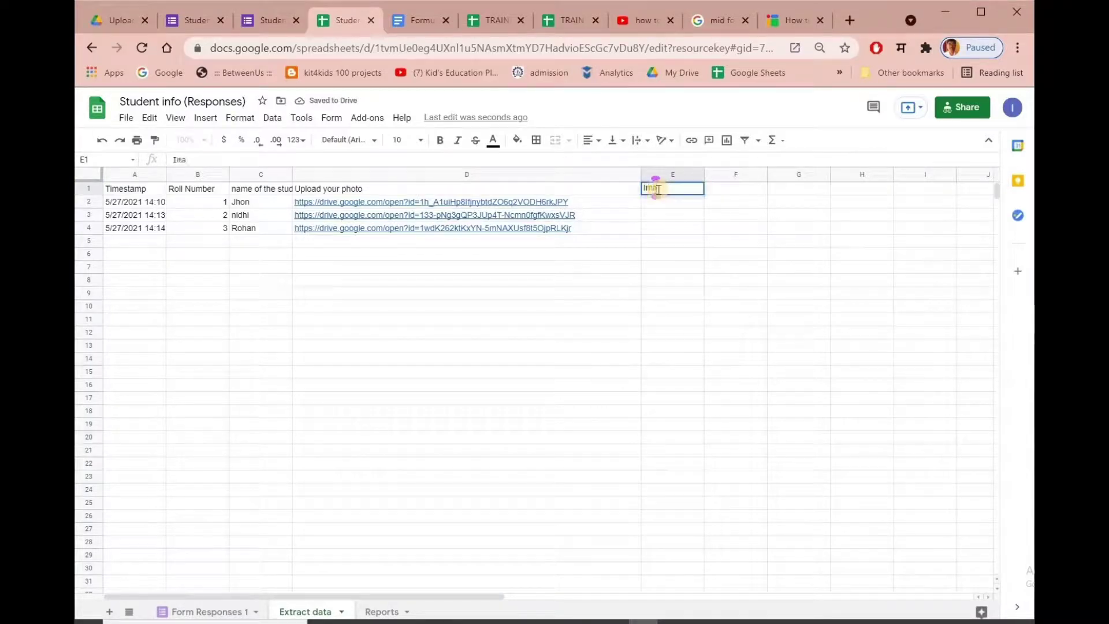
text(ge fro urlk)
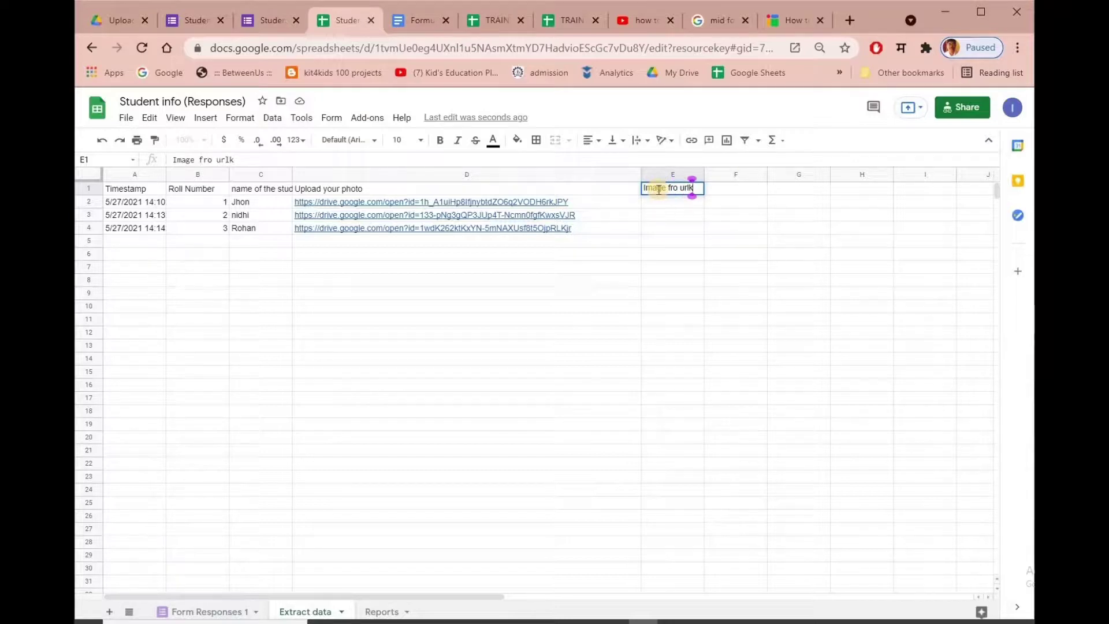
key(BackSpace)
key(Return)
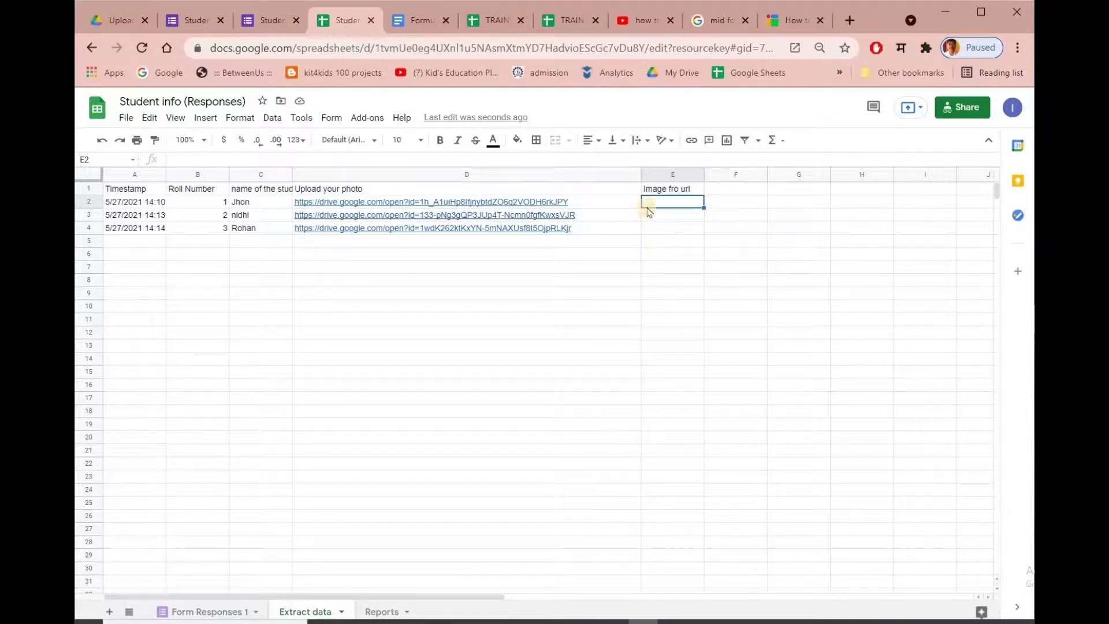
click(420, 23)
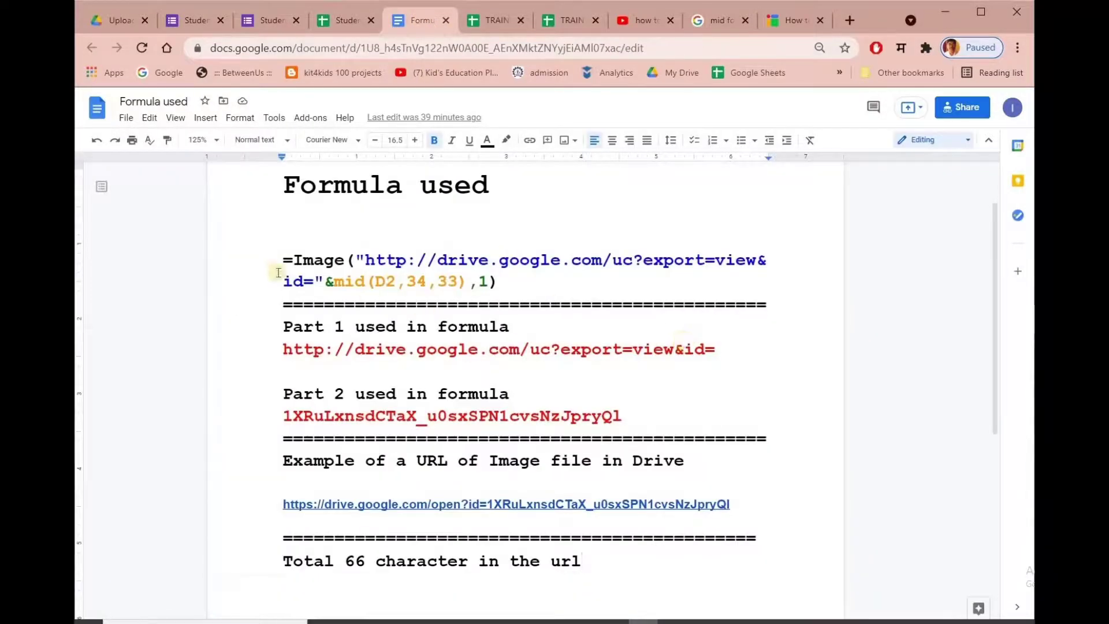
drag(282, 260, 501, 275)
key(ctrl+c)
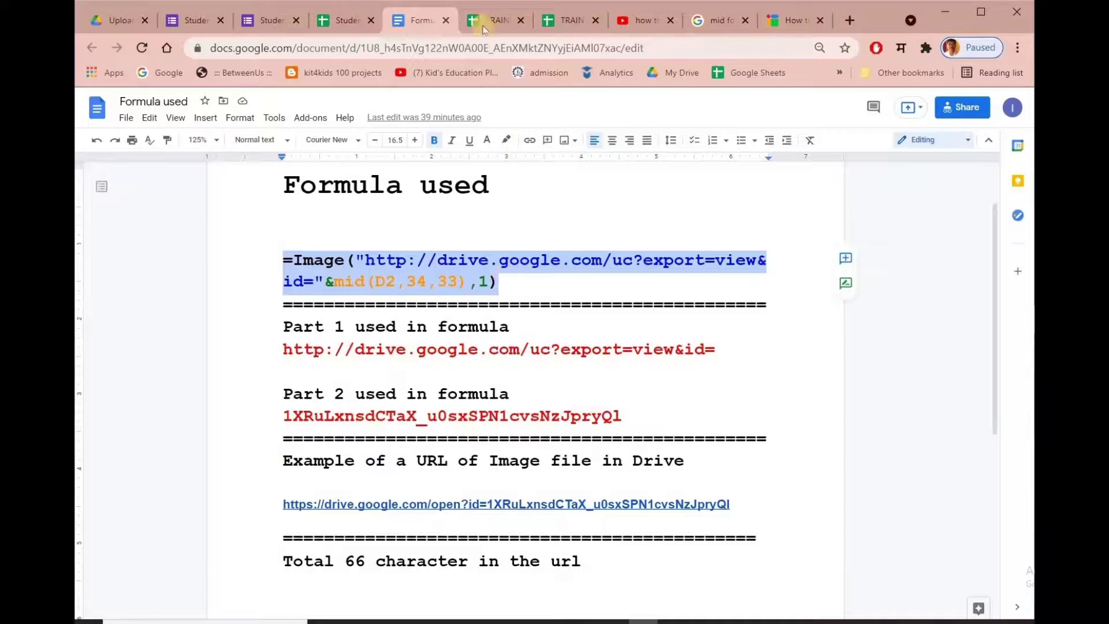
click(340, 26)
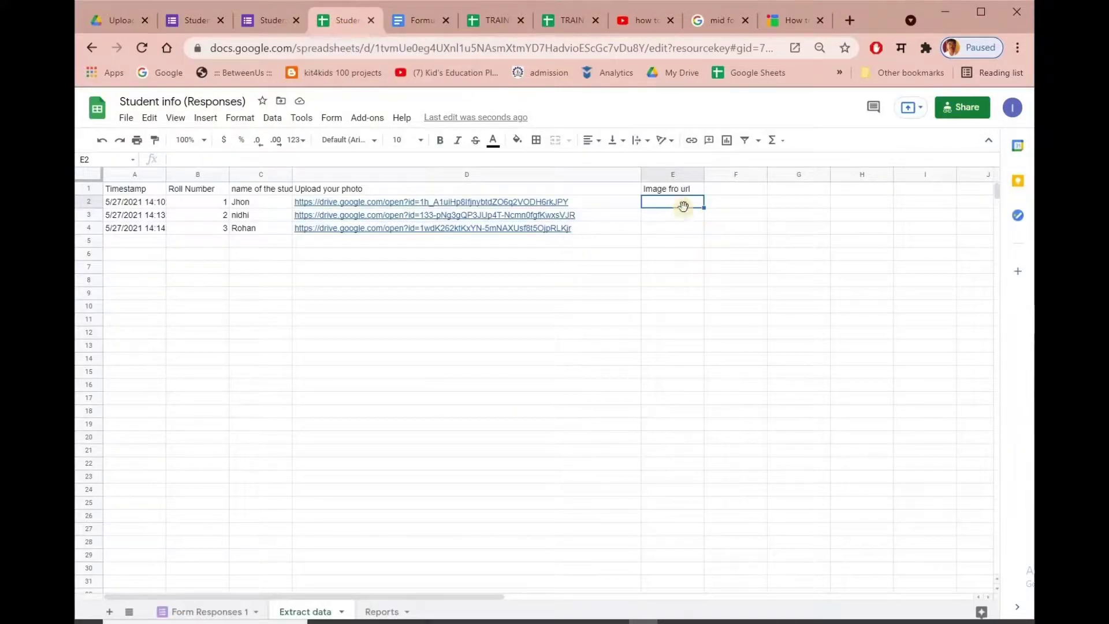
double_click(662, 202)
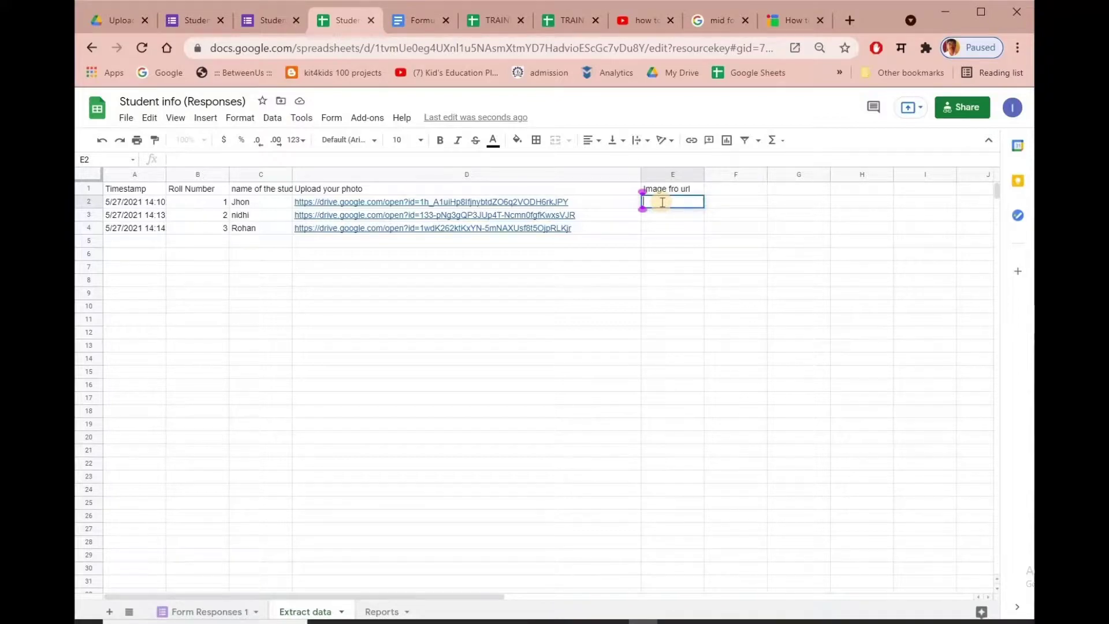
key(ctrl+v)
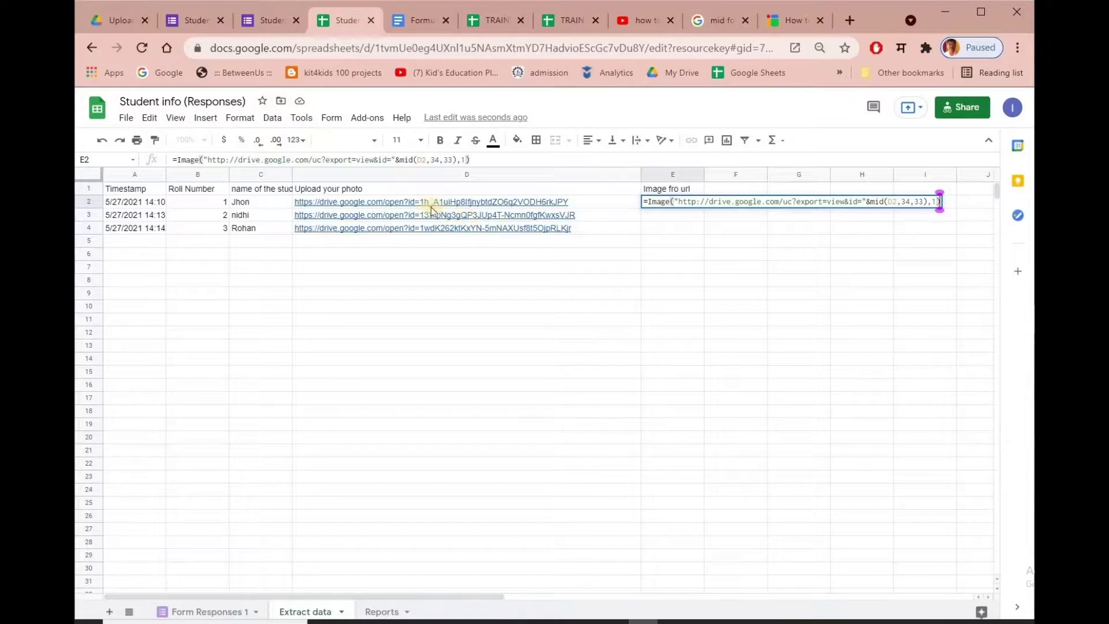
Examine the formula's URL prefix and mid(D2,34,33) part in the Formula used document, comparing them with the photo links and the example Drive URL.
mouse_move(424, 207)
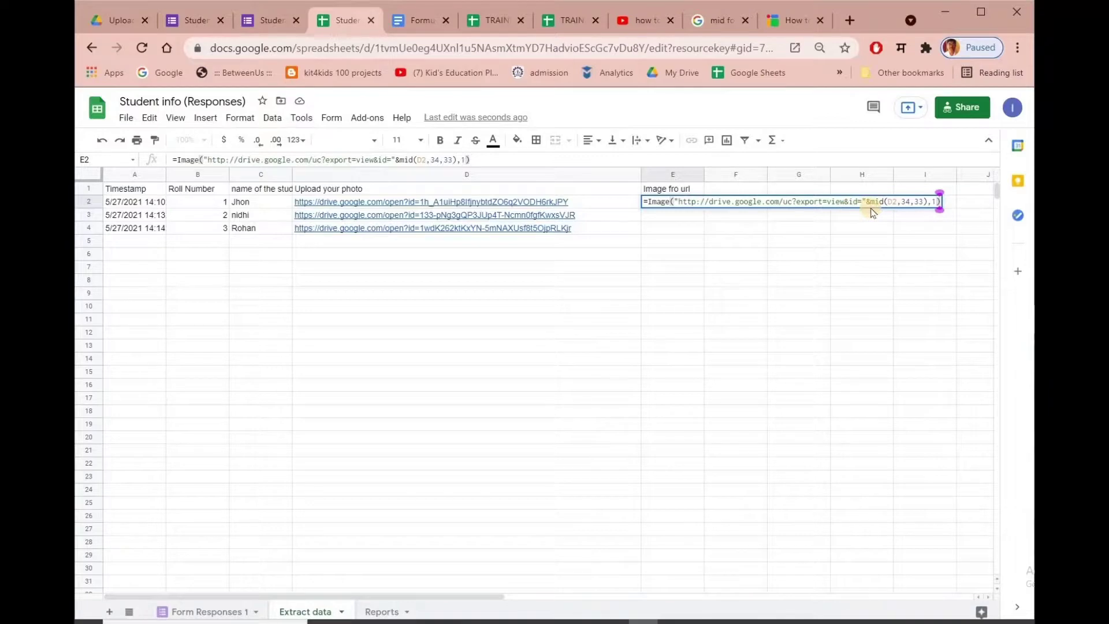
mouse_move(500, 212)
click(427, 19)
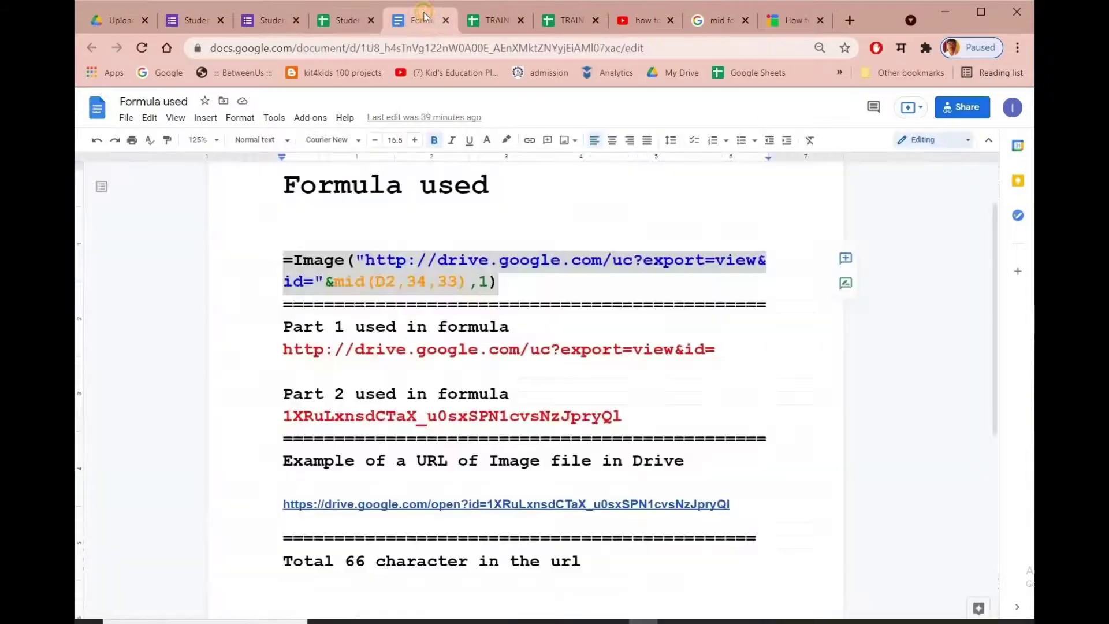
scroll(634, 366, down, 1)
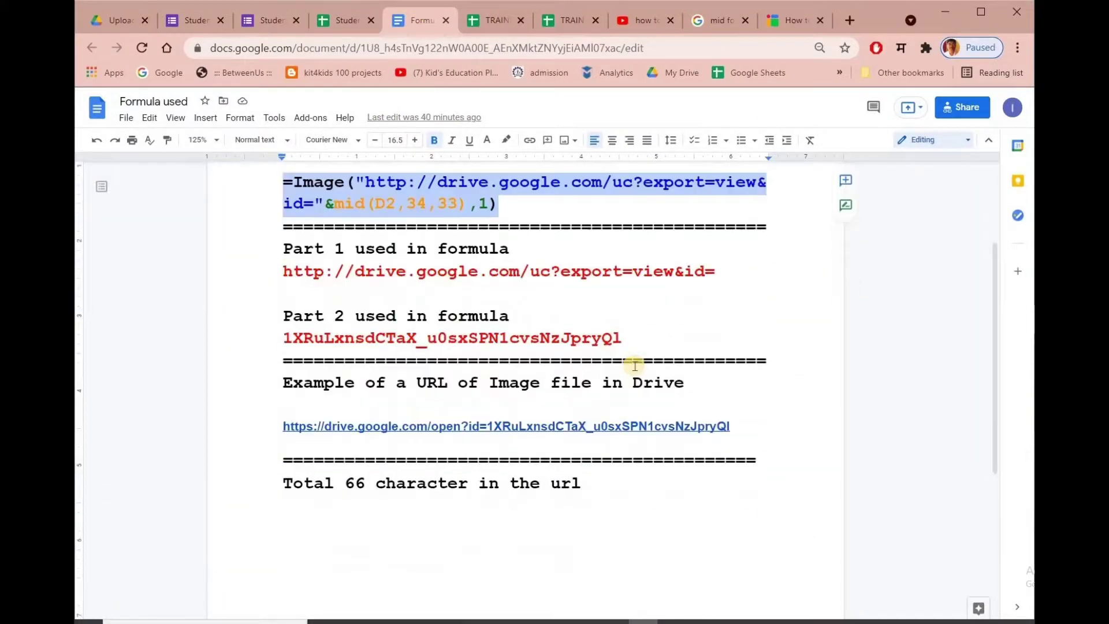
scroll(634, 366, up, 1)
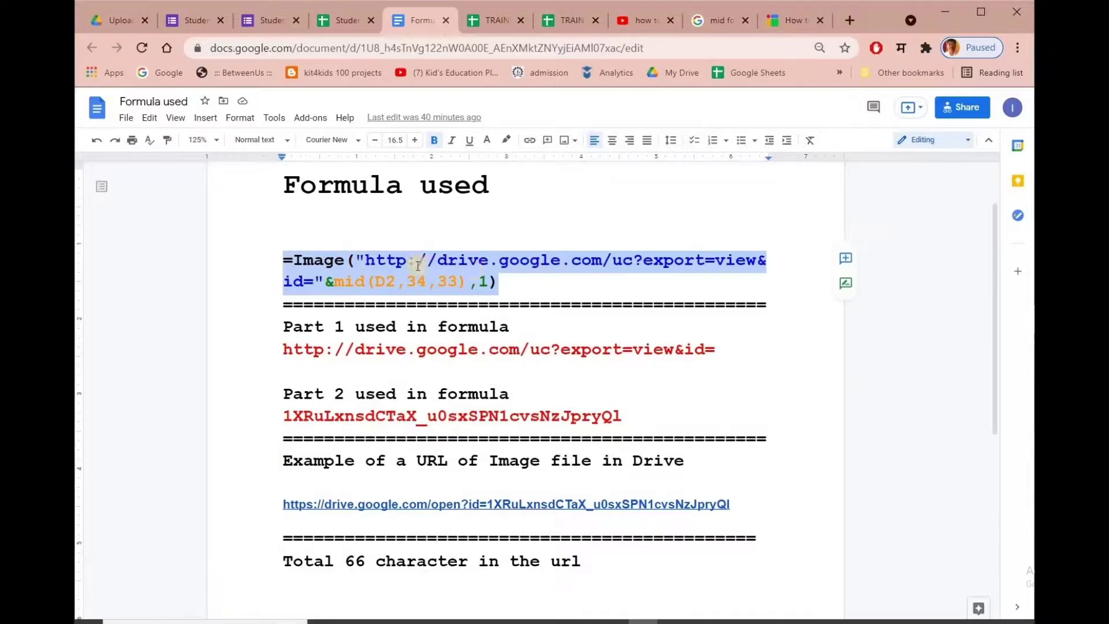
click(510, 289)
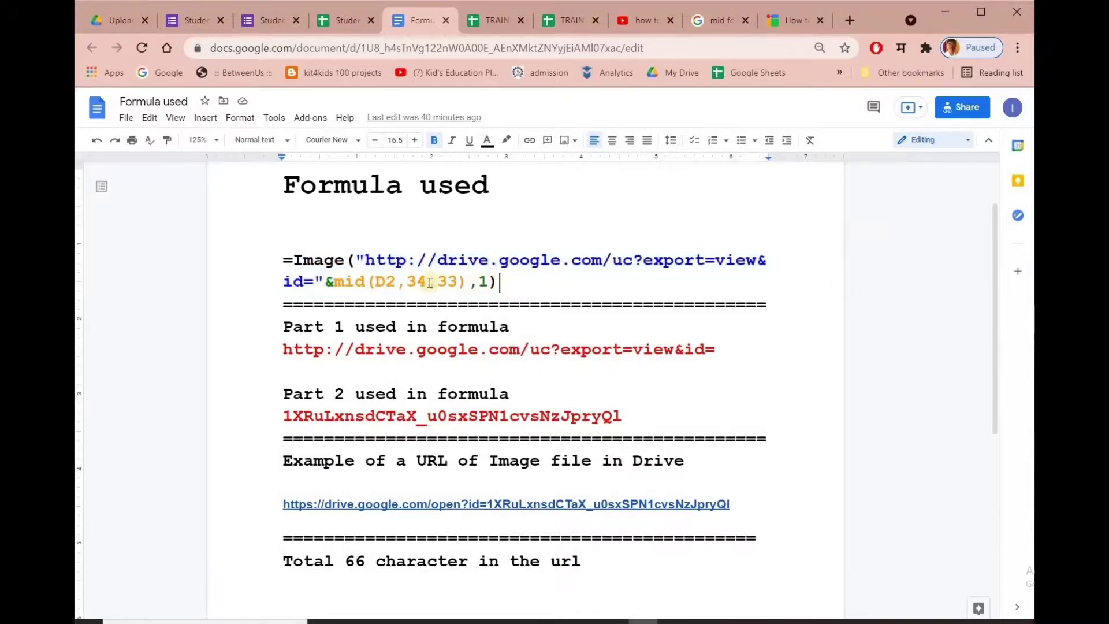
double_click(382, 260)
drag(385, 278, 315, 282)
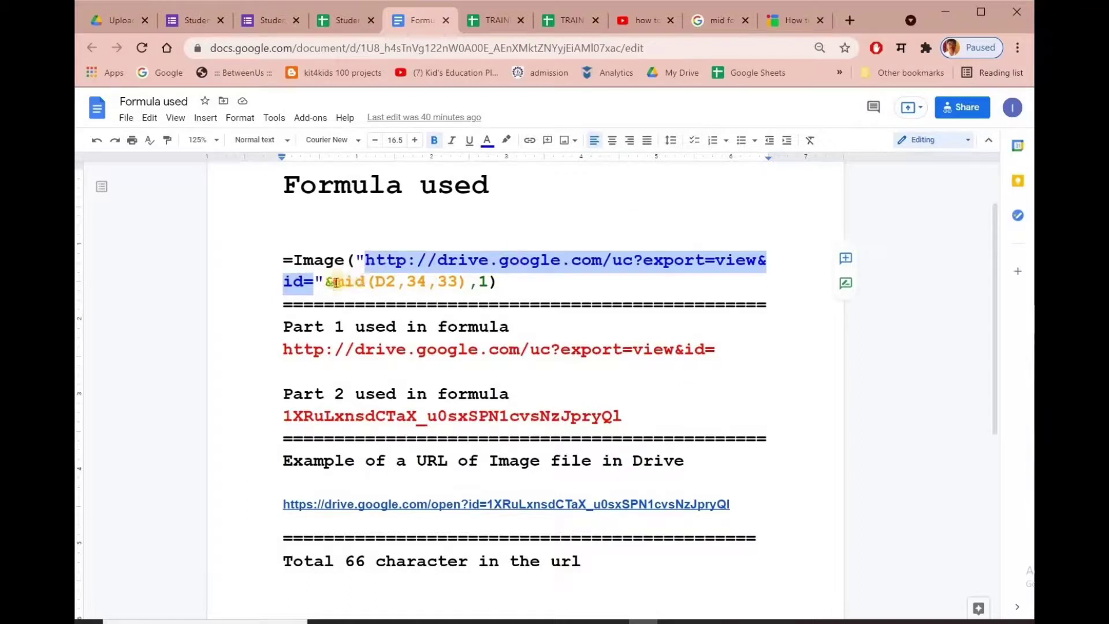
drag(335, 283, 467, 284)
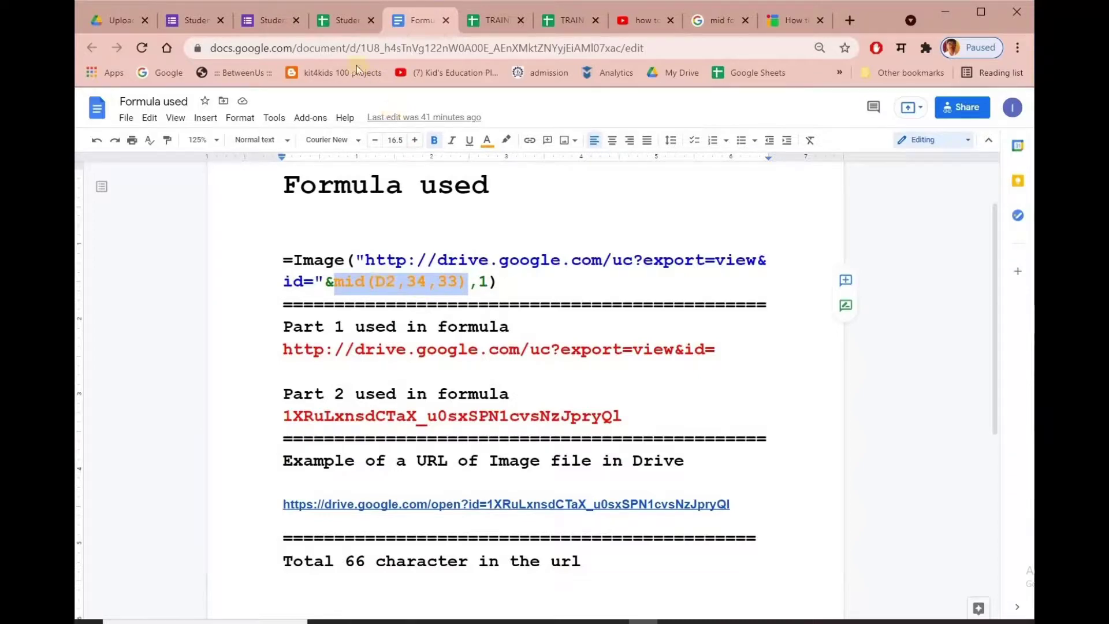
click(339, 22)
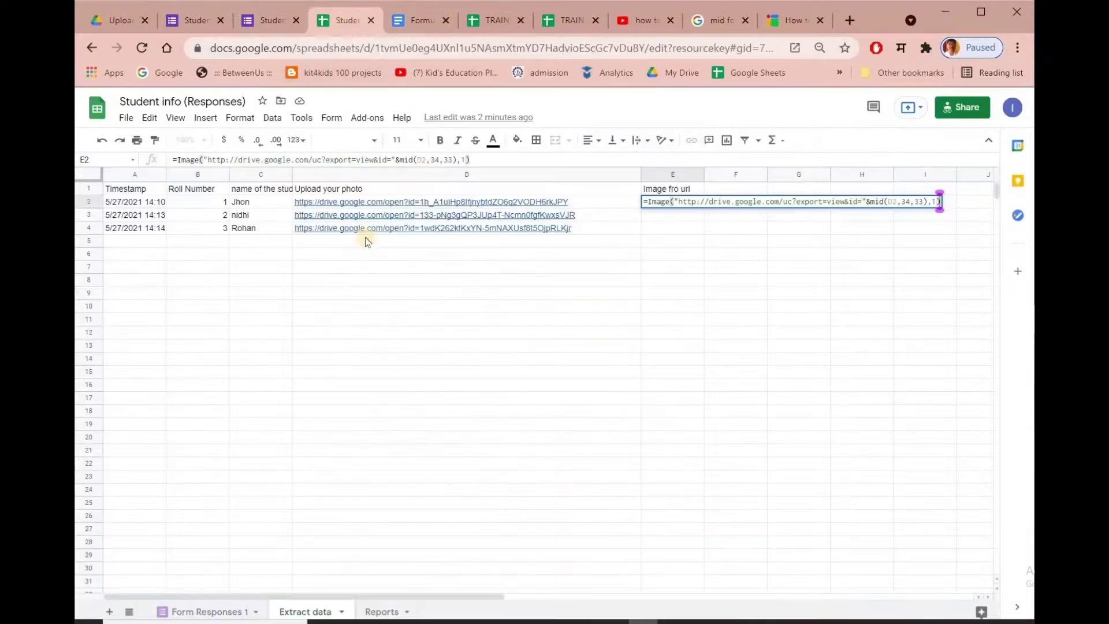
mouse_move(460, 207)
click(417, 19)
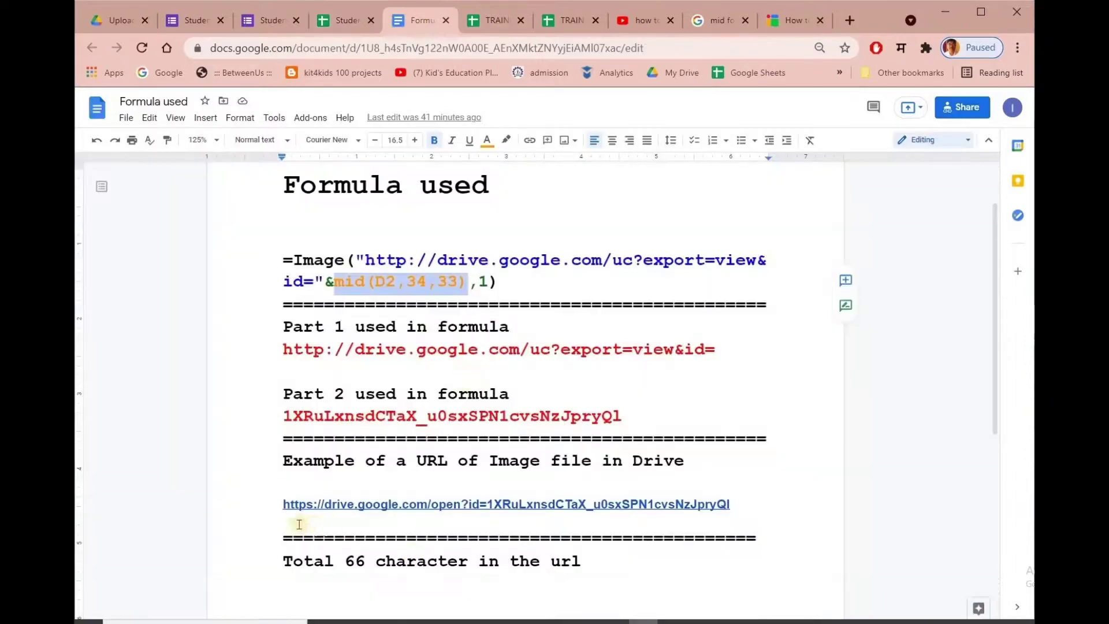
scroll(446, 527, down, 1)
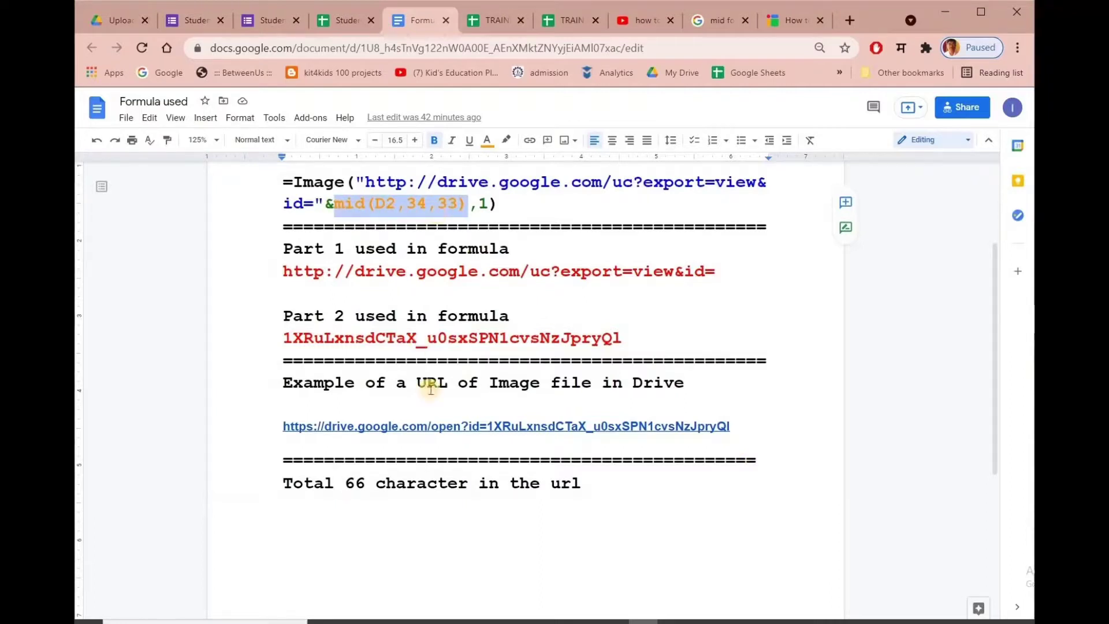
drag(487, 426, 730, 430)
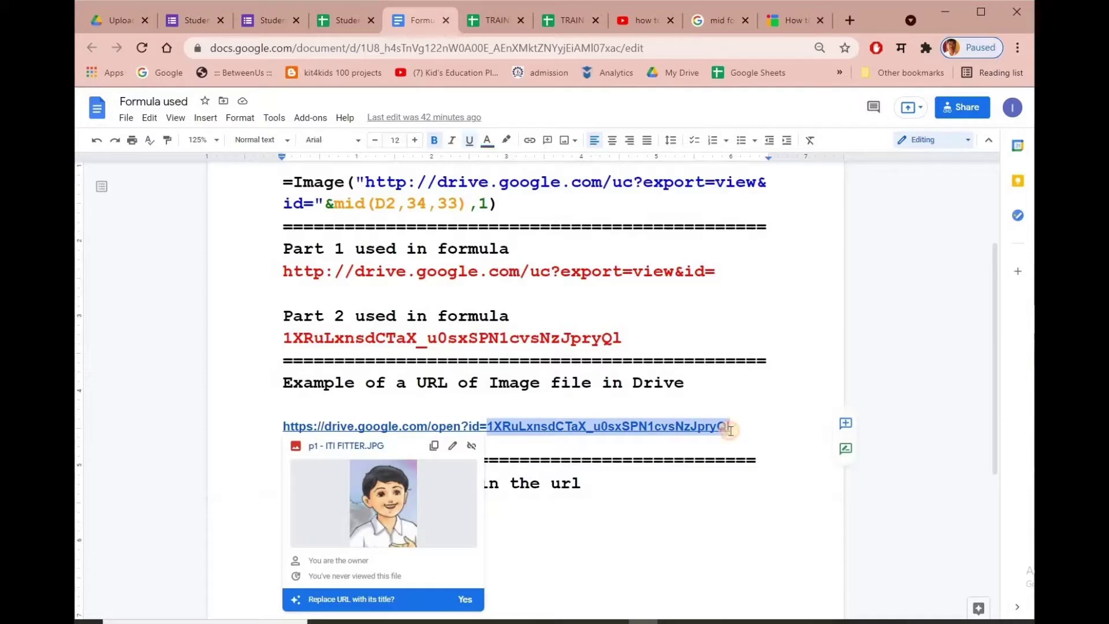
click(779, 396)
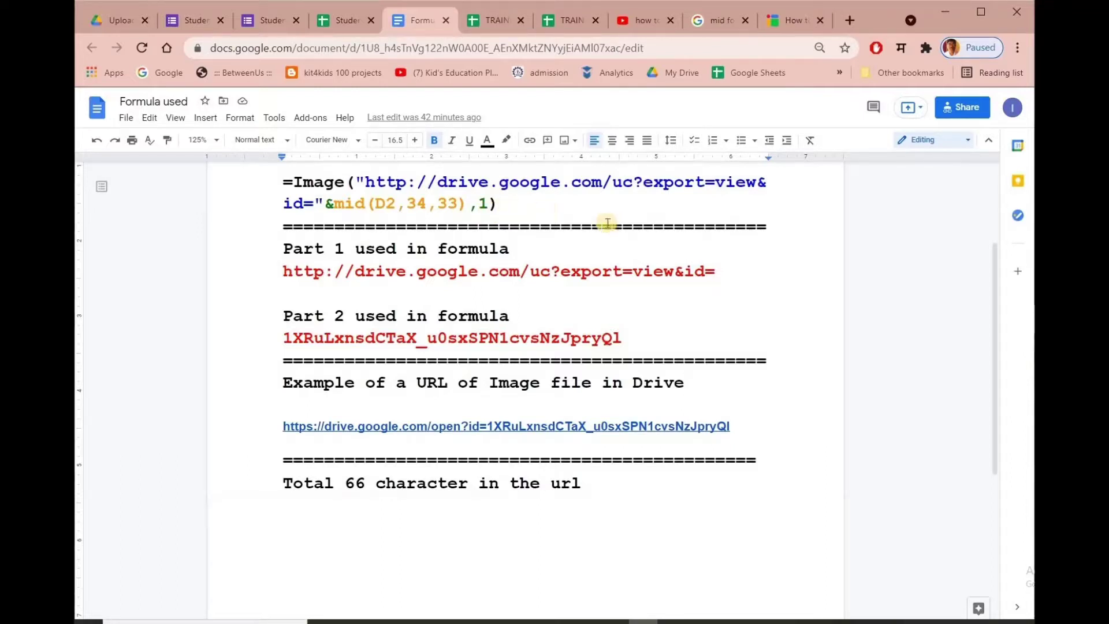
scroll(608, 223, up, 1)
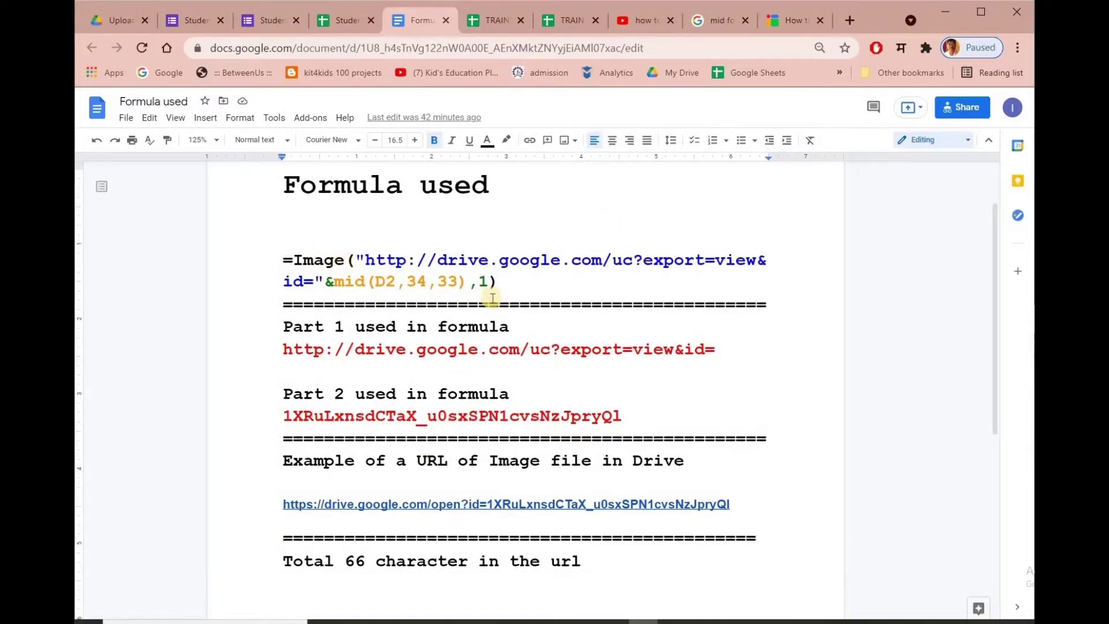
Commit the Image formula in E2 of the Extract data sheet and increase row 2's height to enlarge the photo.
click(339, 21)
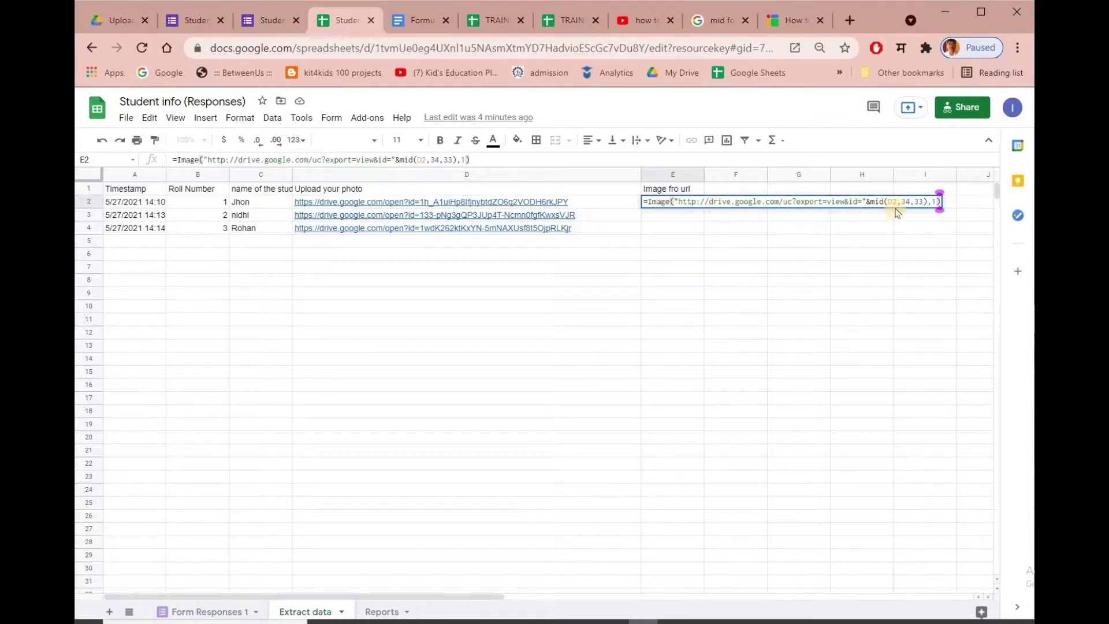
key(Return)
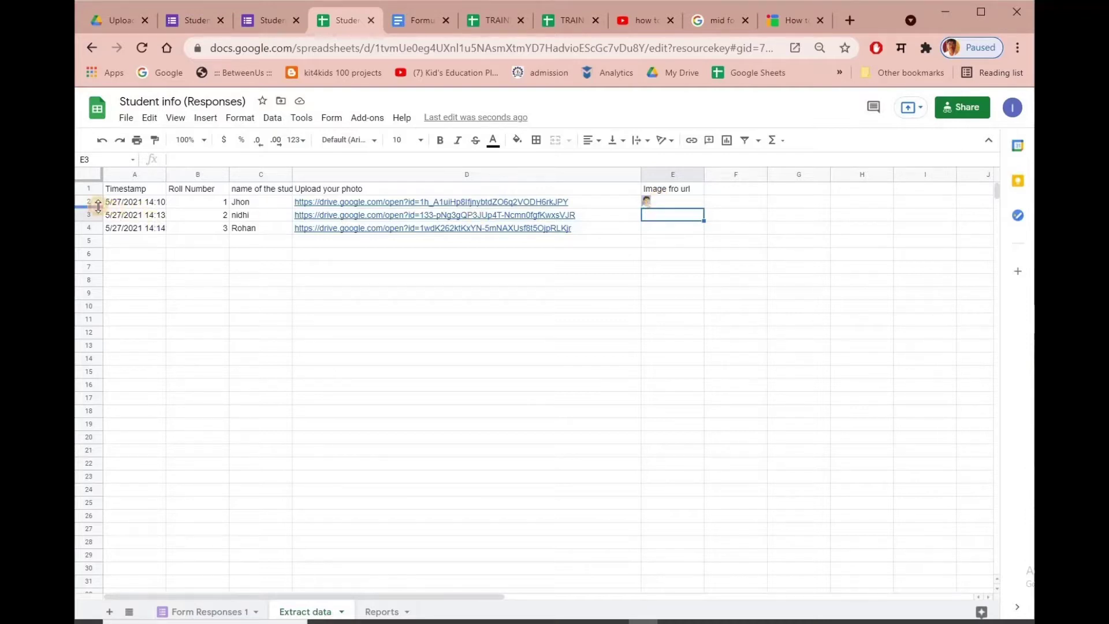
drag(99, 207, 95, 245)
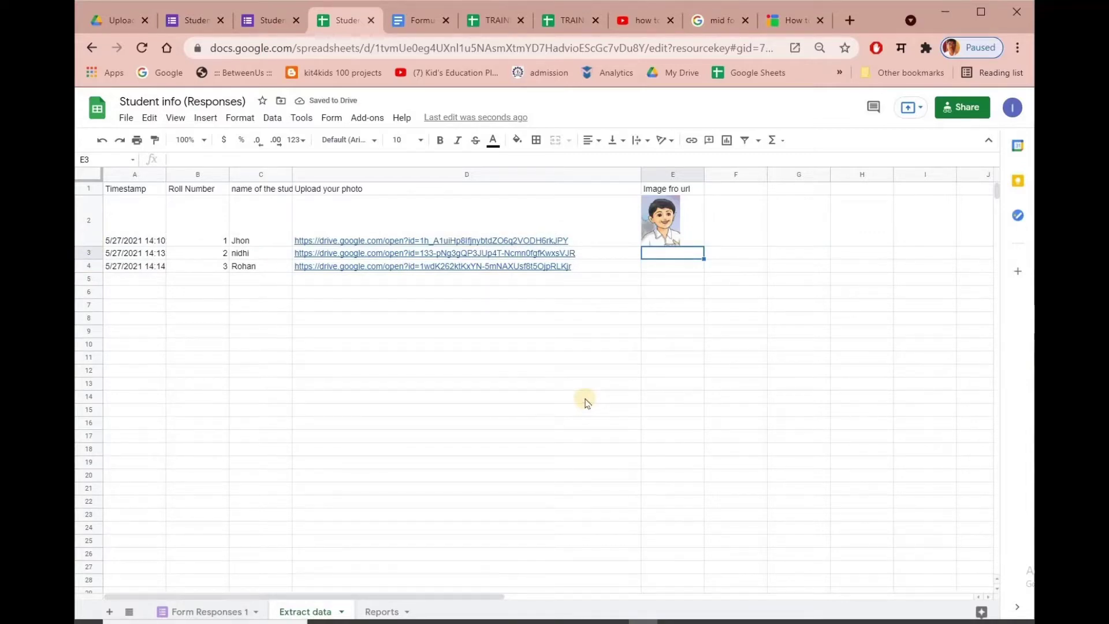
Fill the Image formula from E2 down column E to E56.
click(696, 217)
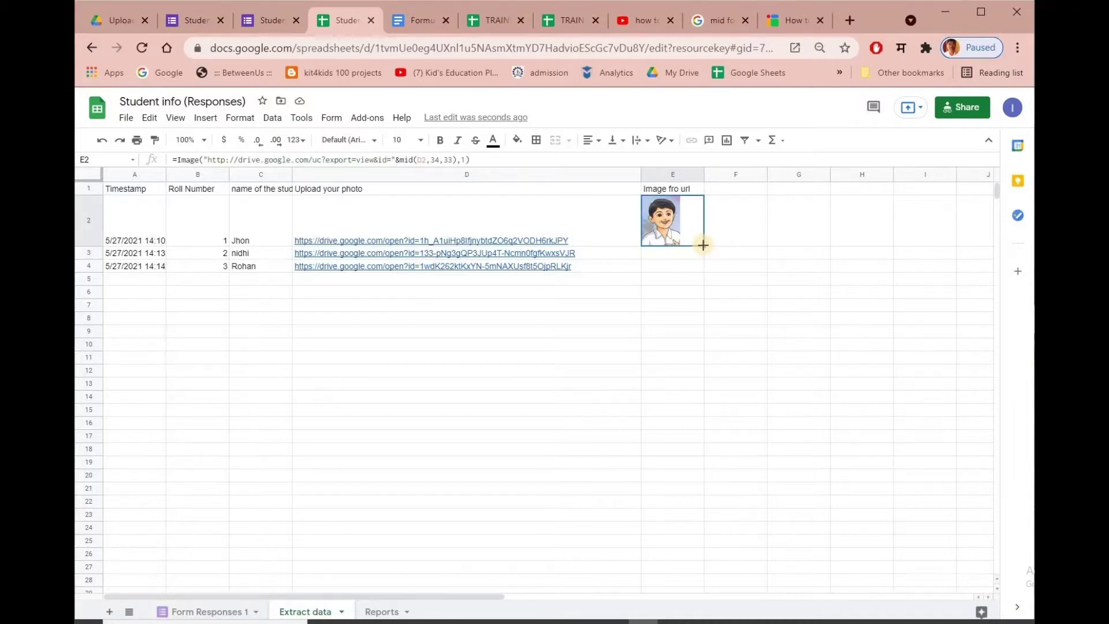
drag(703, 245, 707, 586)
scroll(766, 439, up, 8)
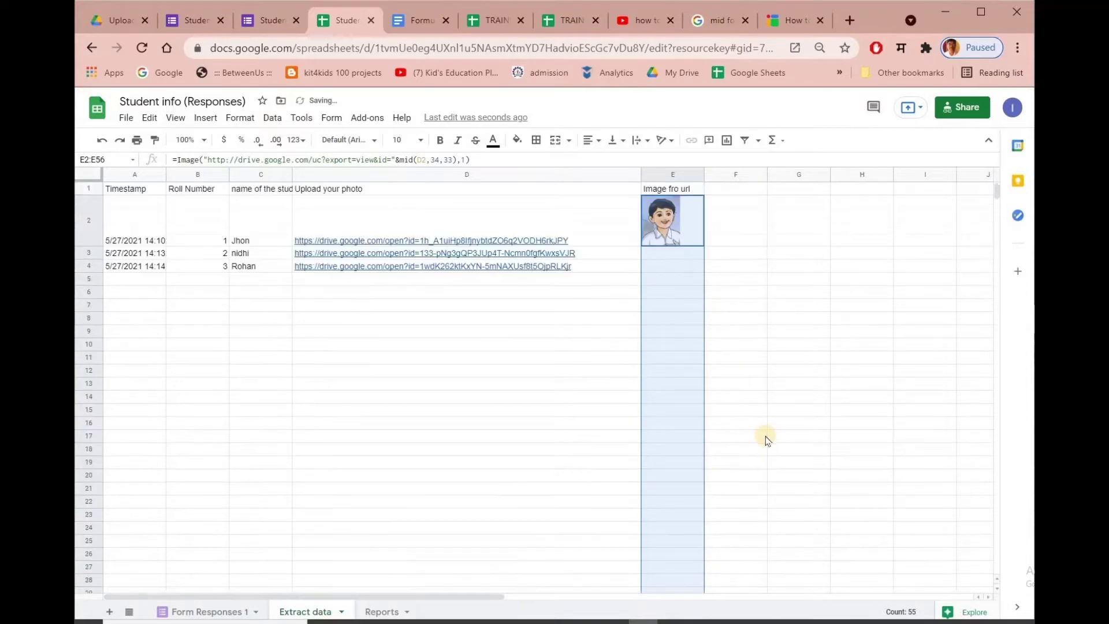
click(805, 383)
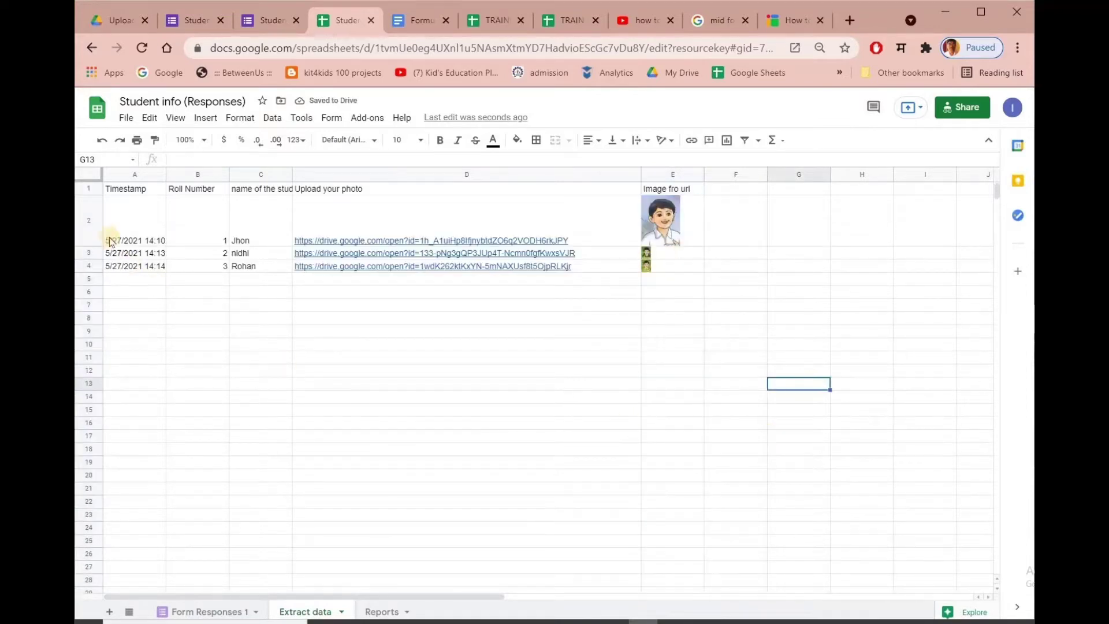
Increase the height of rows 2 to 8 together so all the student photos are enlarged equally.
drag(90, 221, 90, 319)
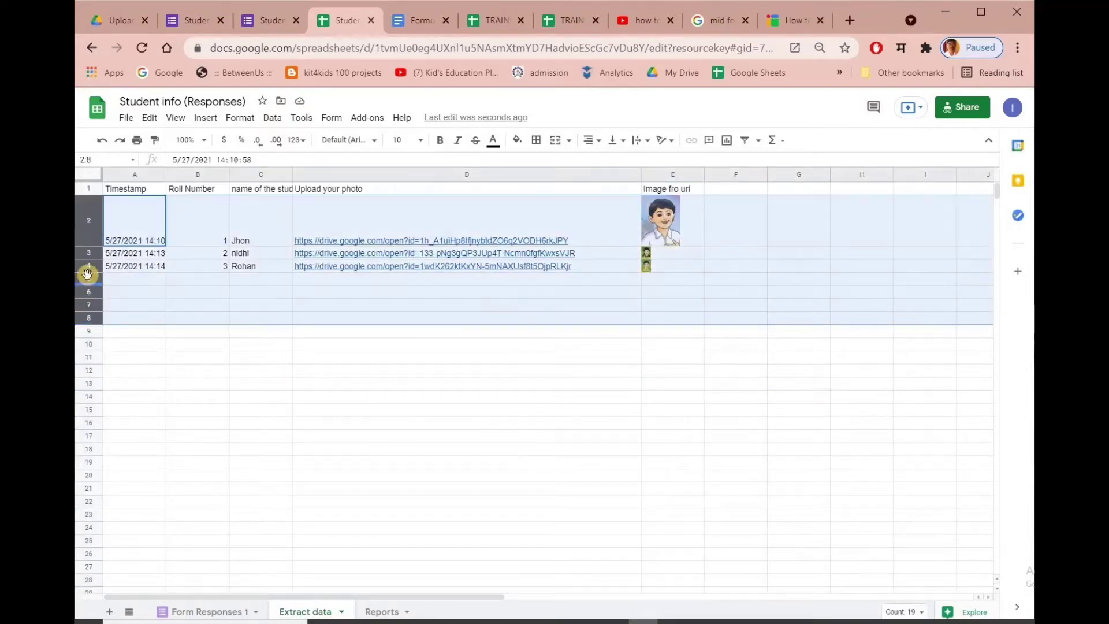
drag(92, 246, 92, 261)
click(833, 413)
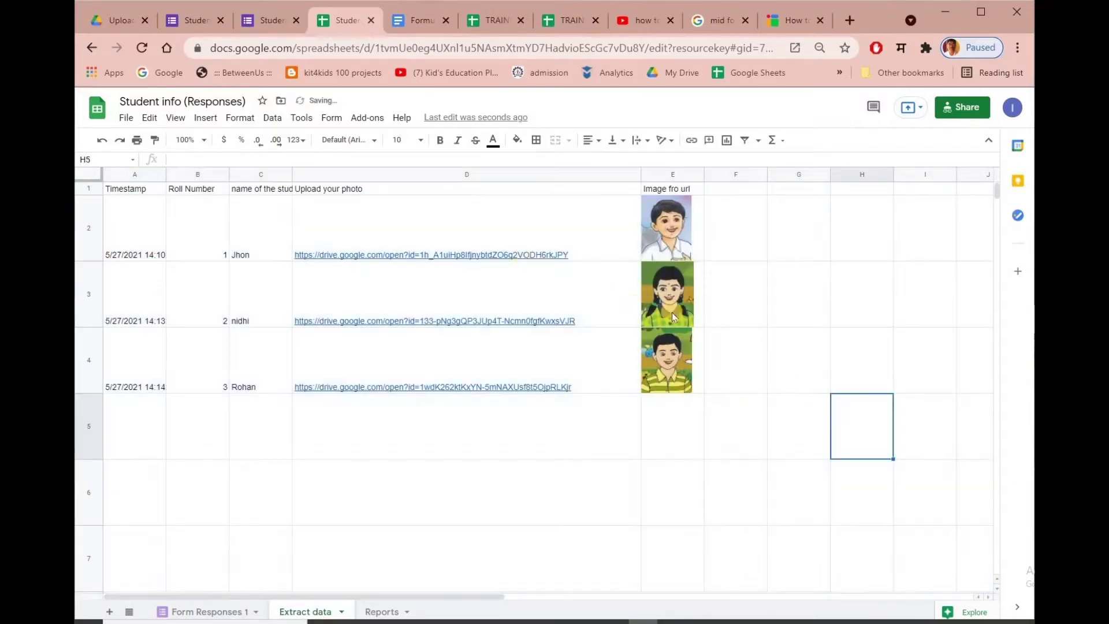
mouse_move(451, 259)
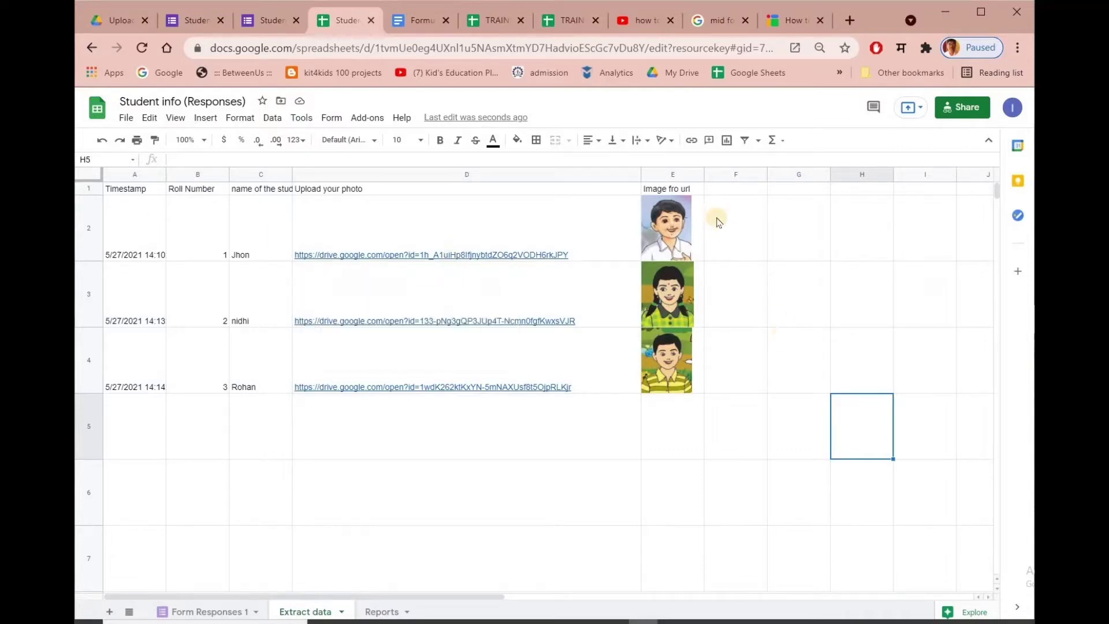
On the Reports sheet, set the column index of the Photo cell's VLOOKUP formula in B9 to 4.
click(384, 611)
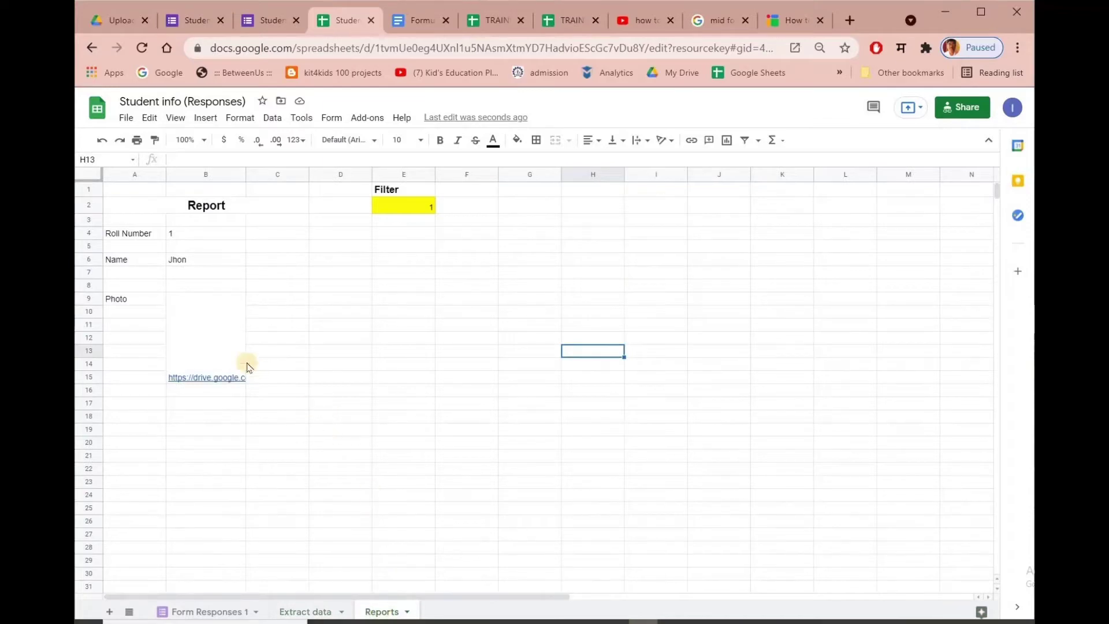
mouse_move(214, 348)
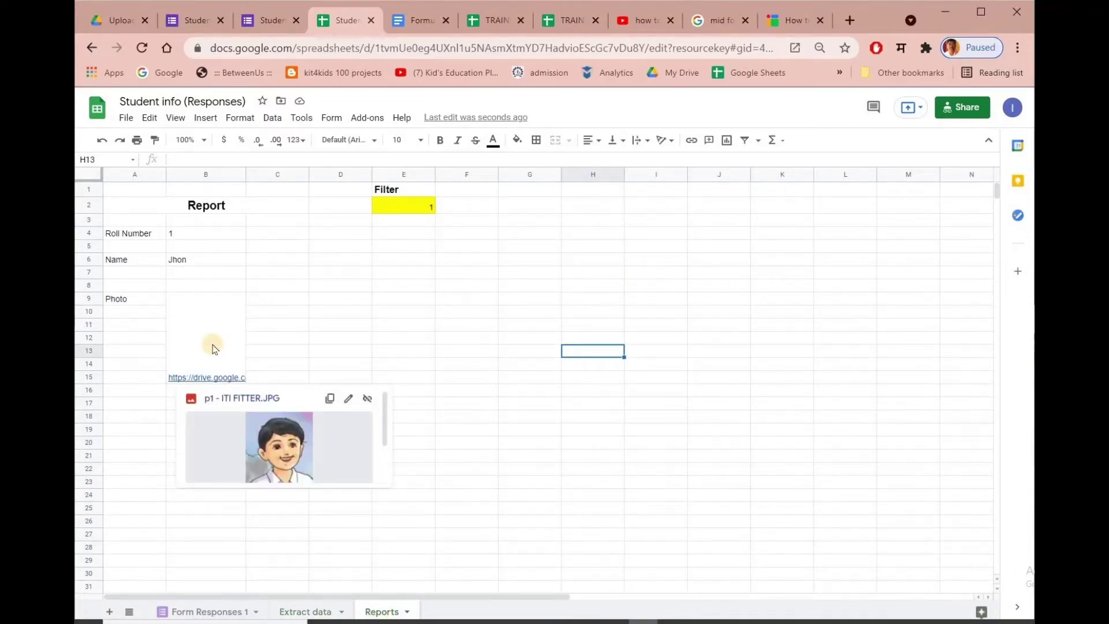
click(214, 348)
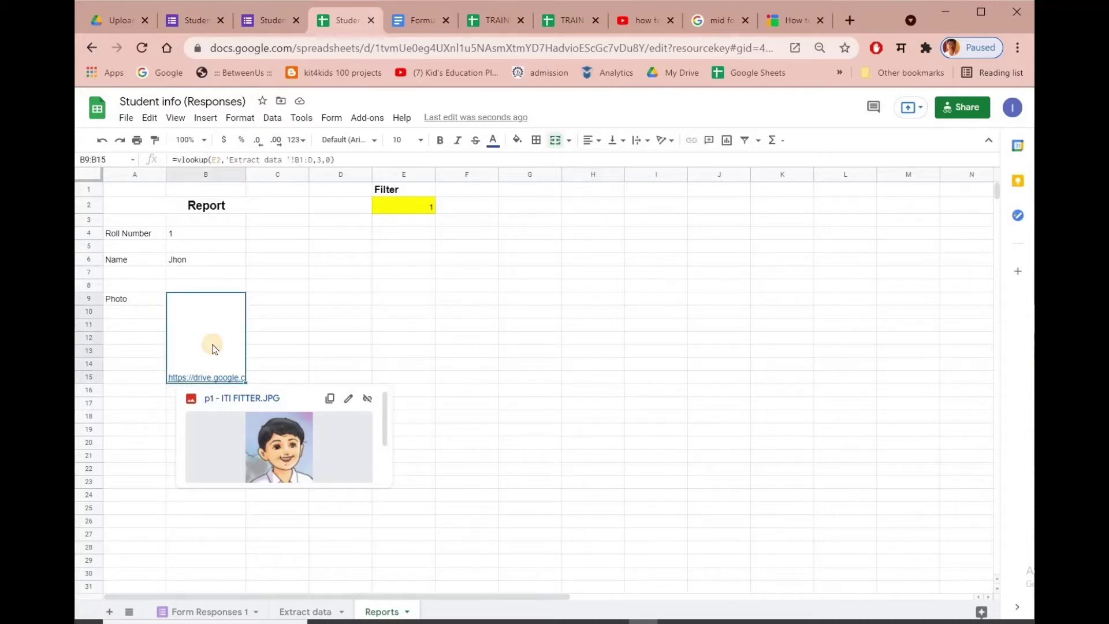
double_click(319, 158)
text(3)
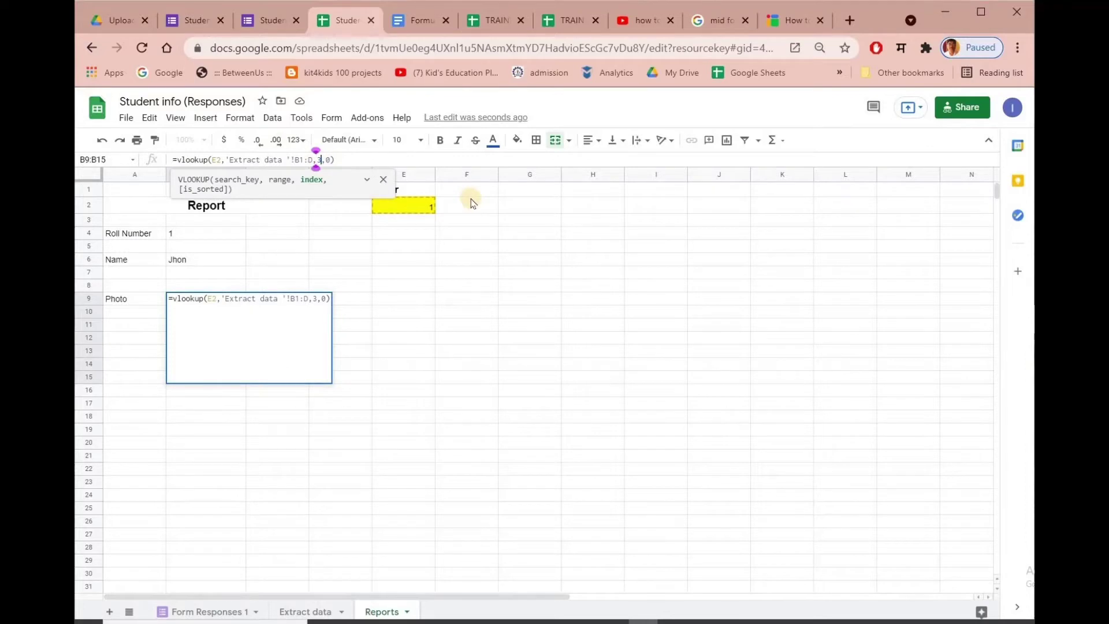
key(BackSpace)
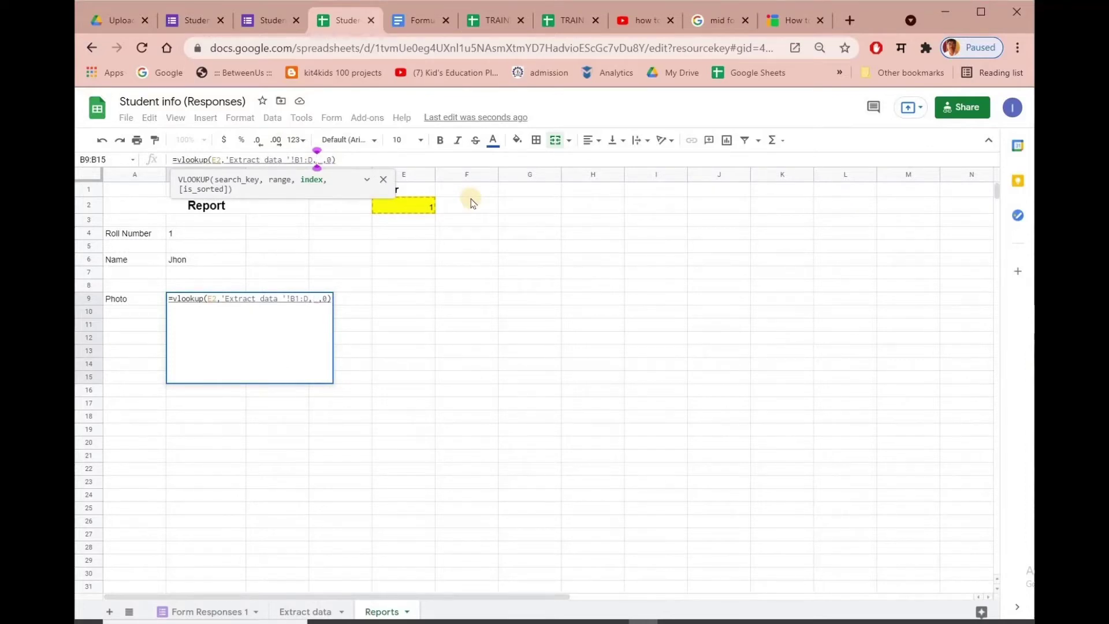
text(4)
key(Return)
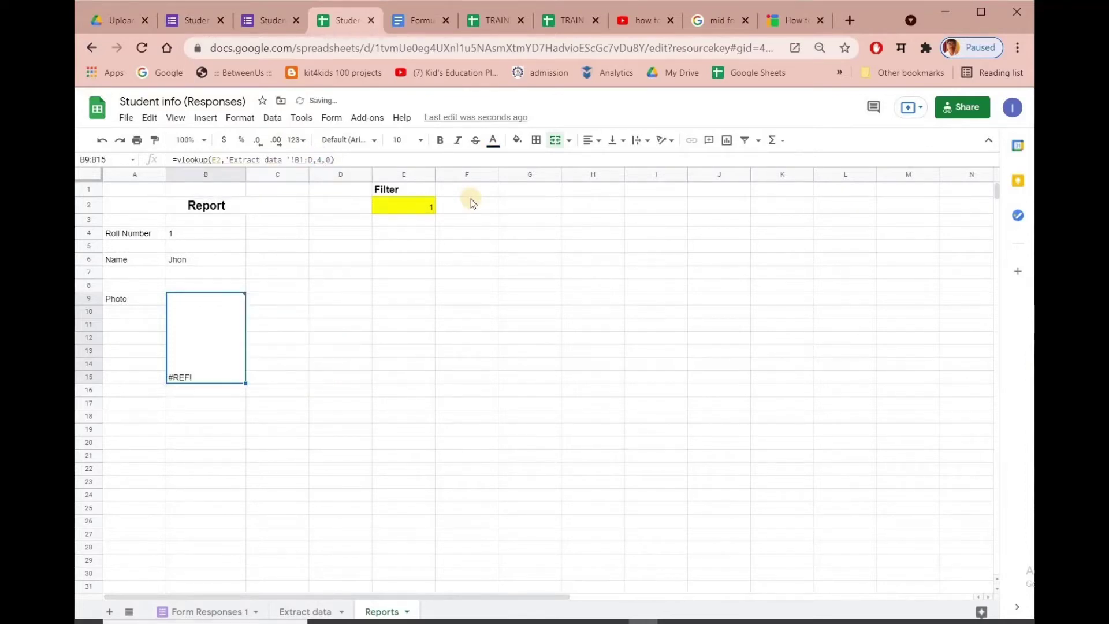
Extend the Photo formula's lookup range on the Extract data sheet to B1:E.
click(312, 159)
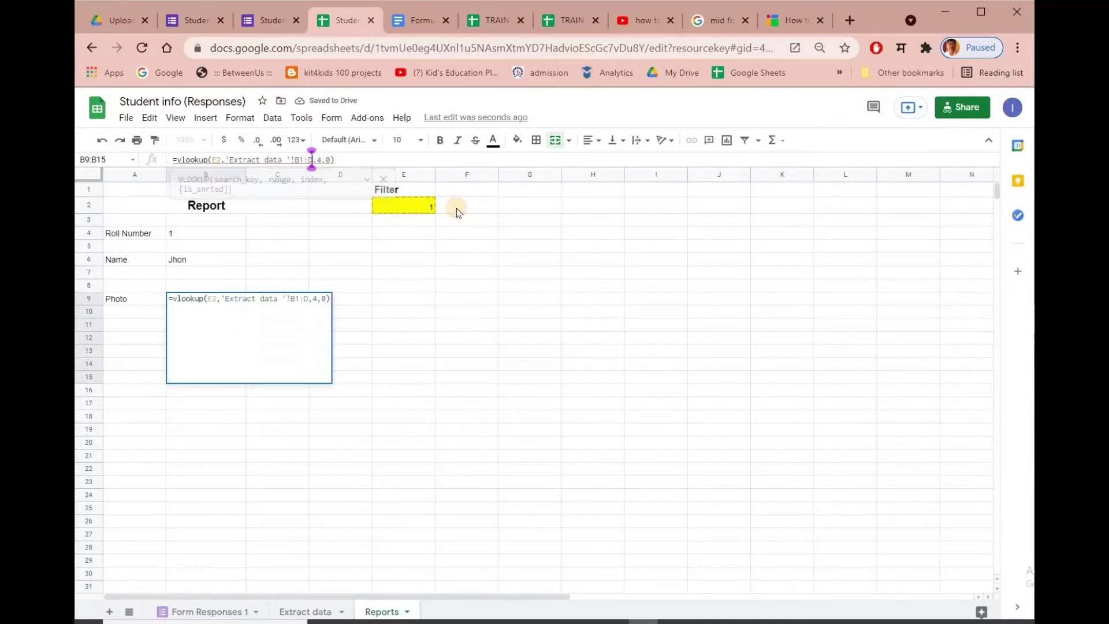
key(BackSpace)
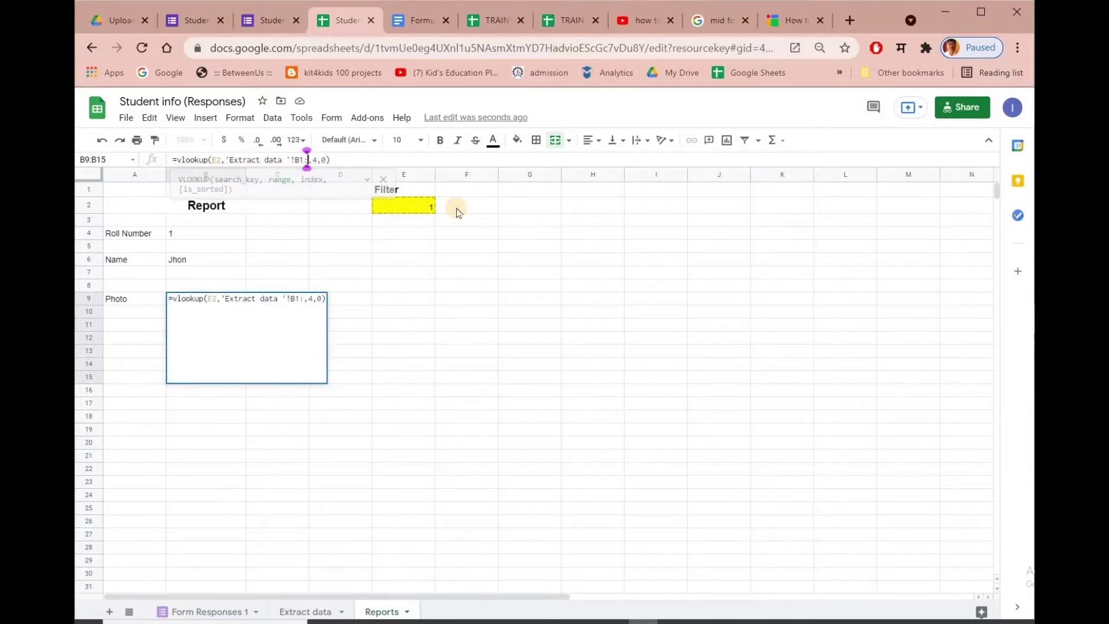
text(E)
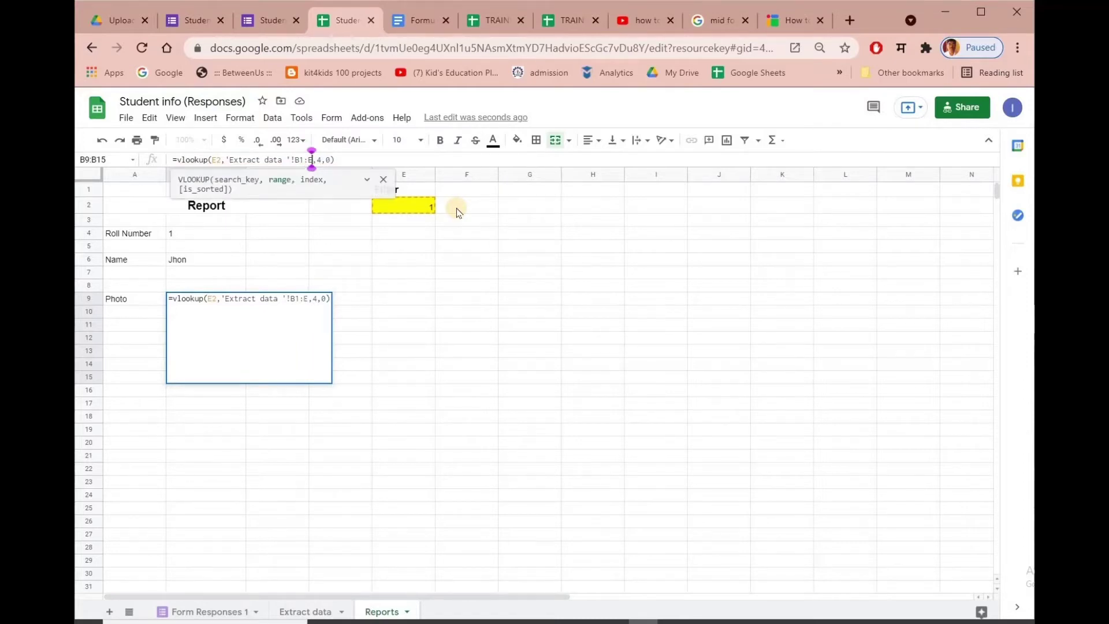
key(Return)
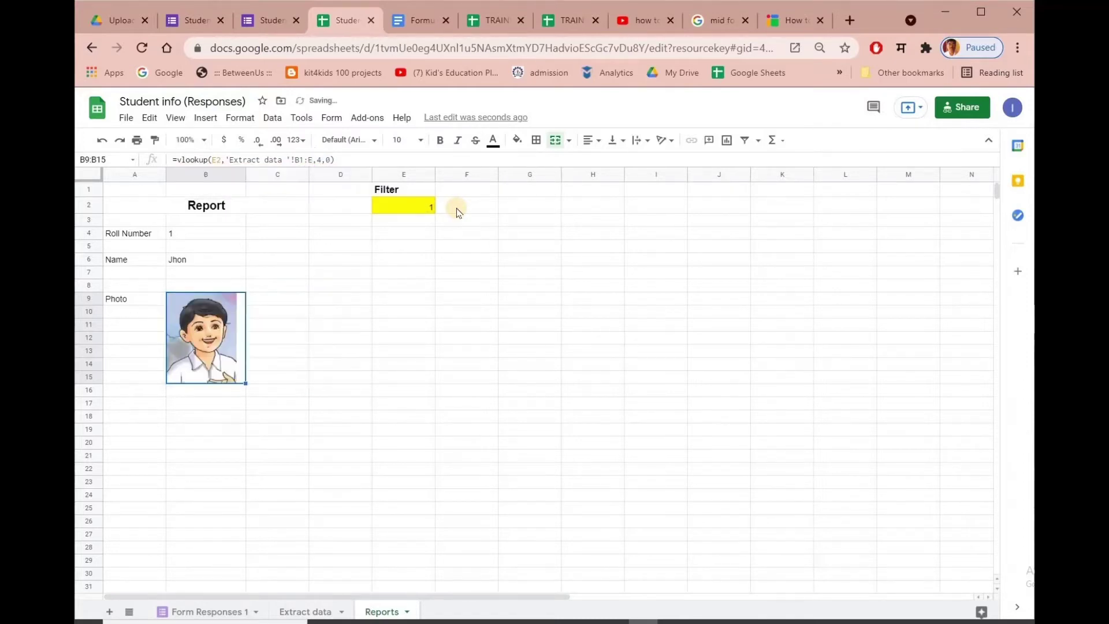
click(430, 430)
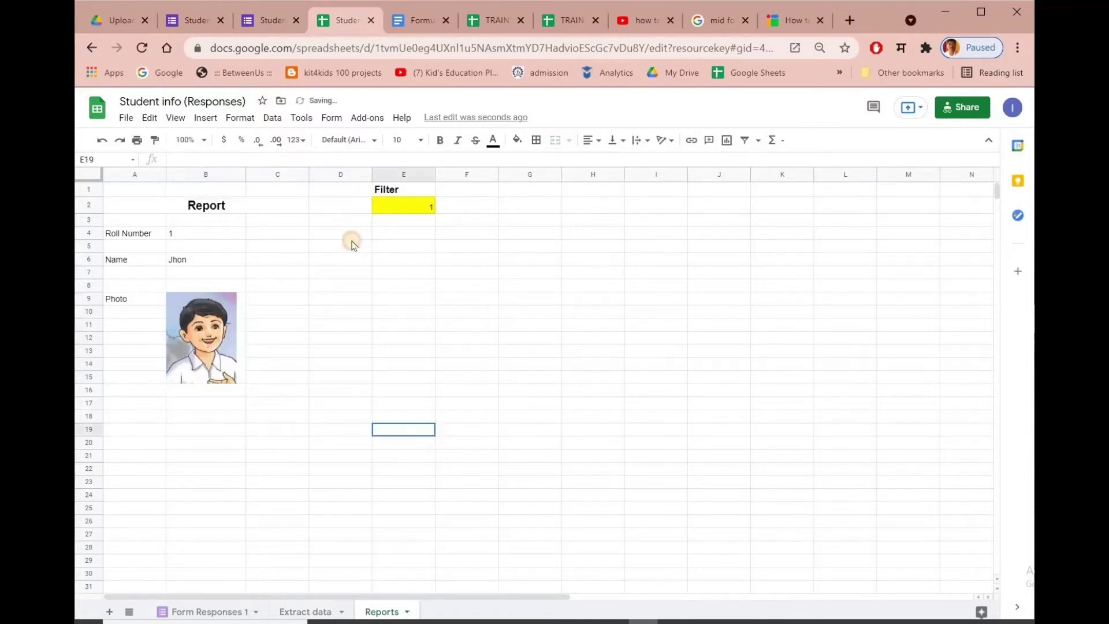
Compare the Photo formula's range and index with the Extract data columns, and check the Name formula in B6.
click(215, 315)
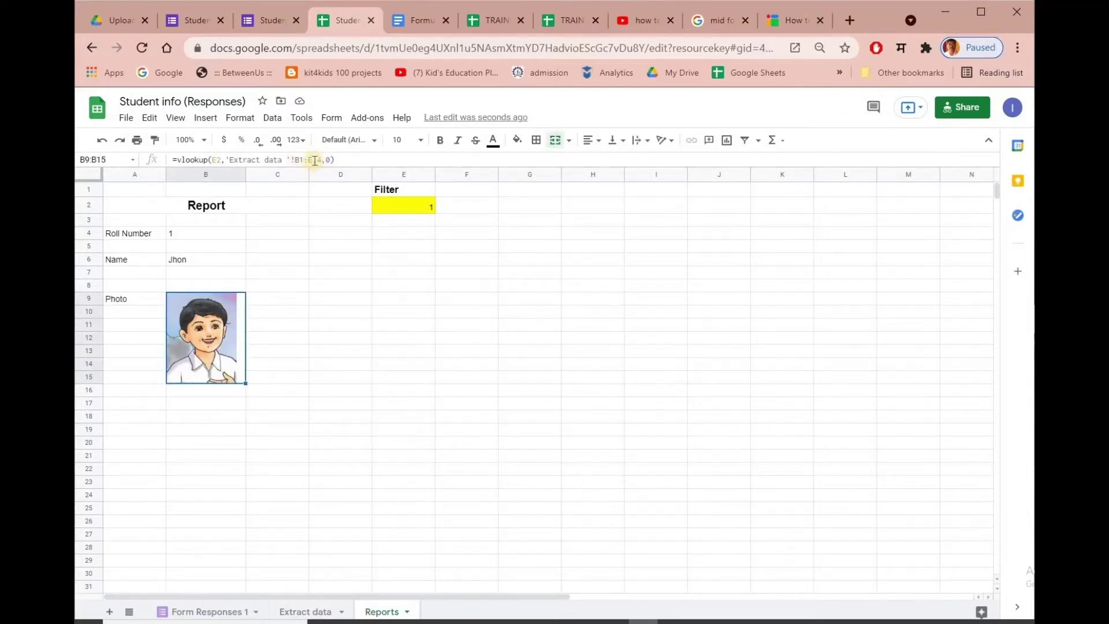
click(304, 612)
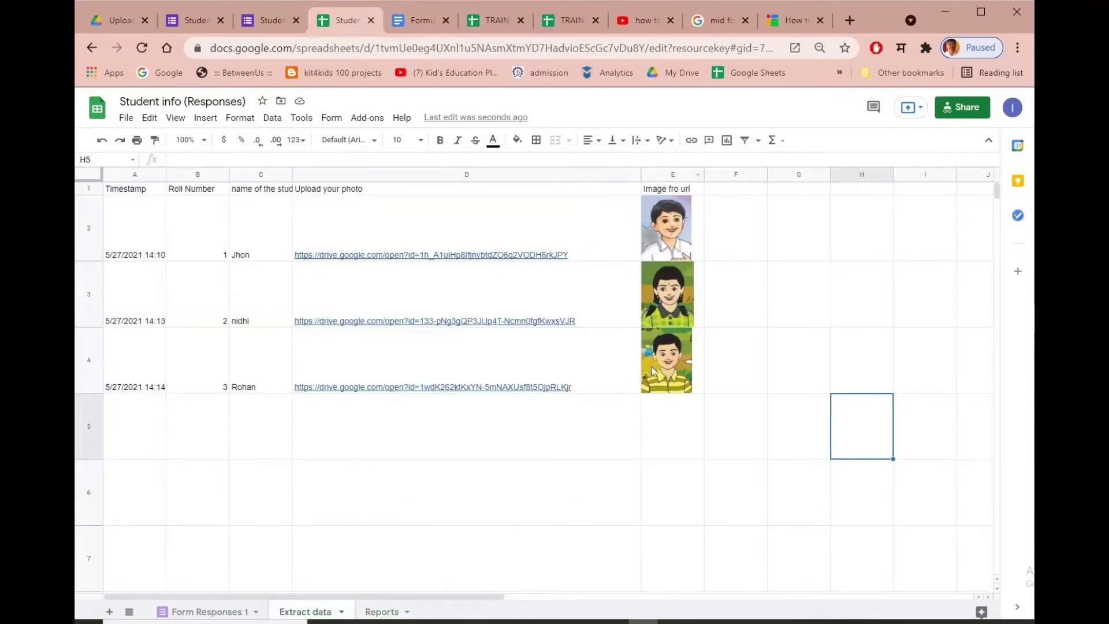
click(392, 613)
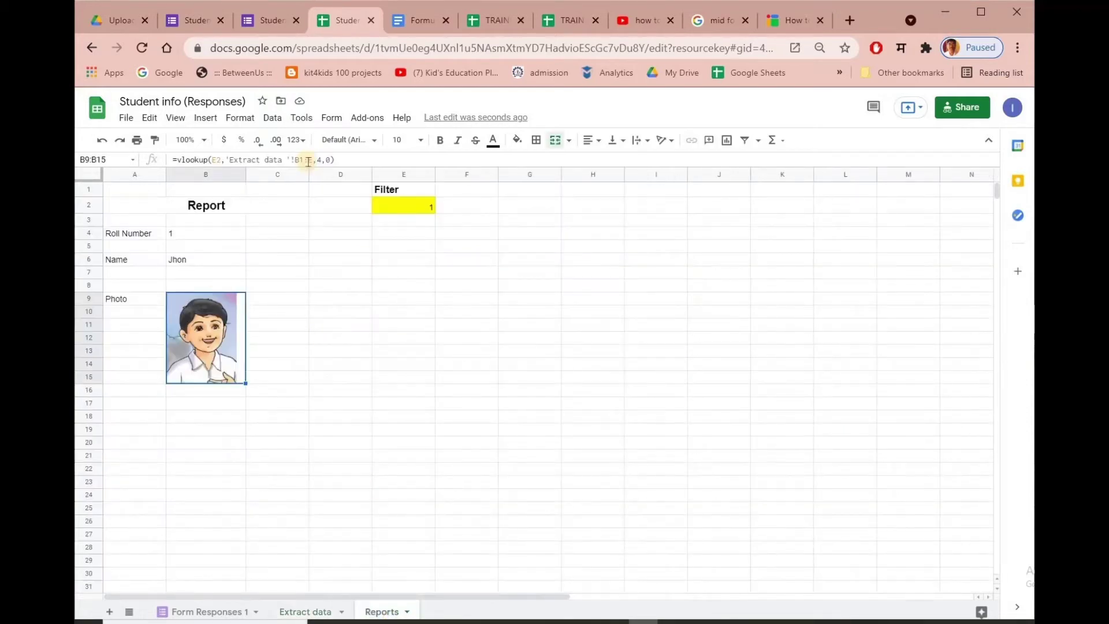
click(203, 260)
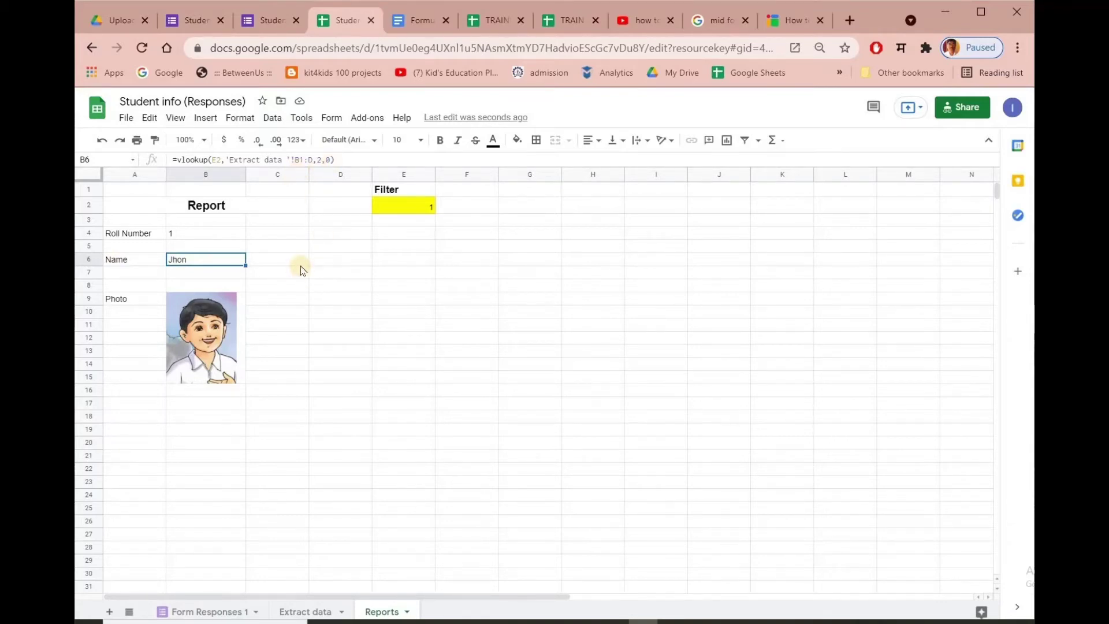
Test the report by setting the Filter value in E2 to roll number 2, followed by 3.
click(414, 207)
text(2)
key(Return)
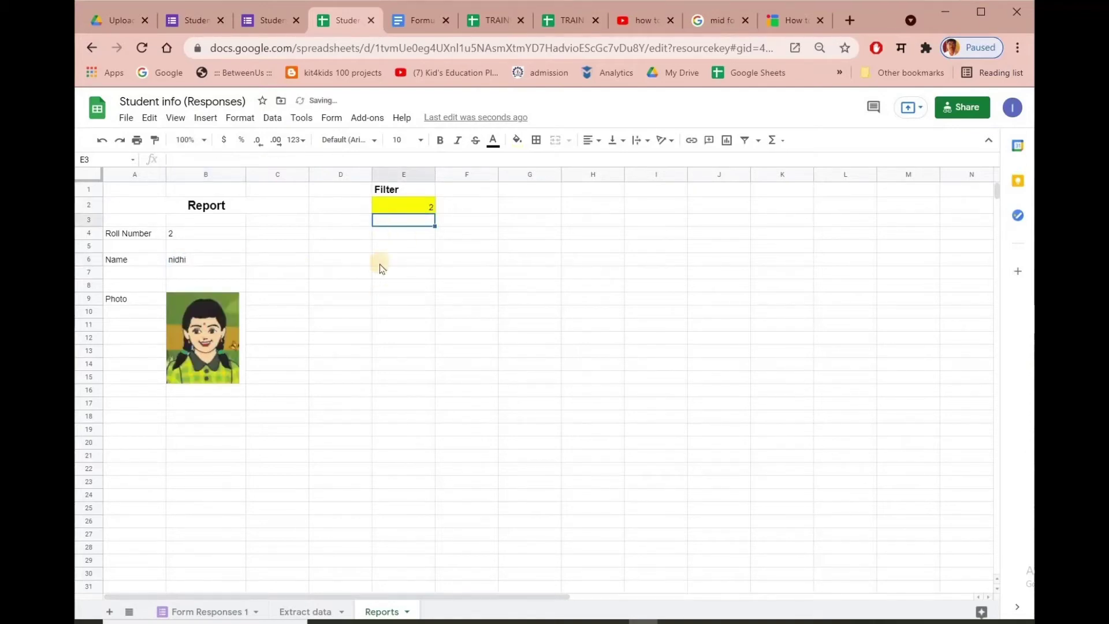
click(414, 207)
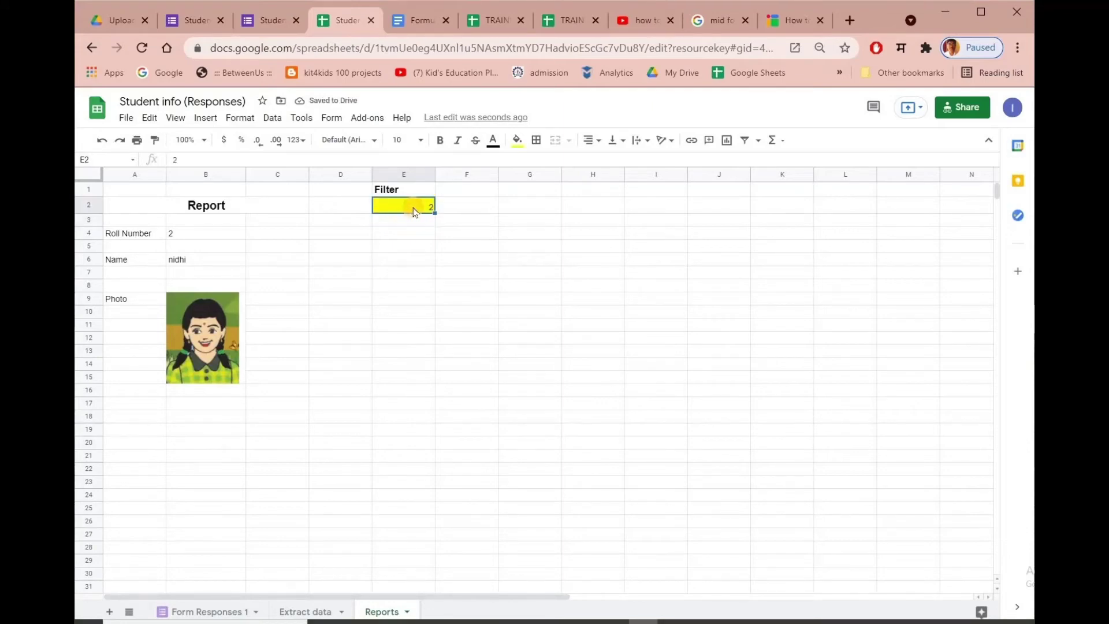
text(3)
key(Return)
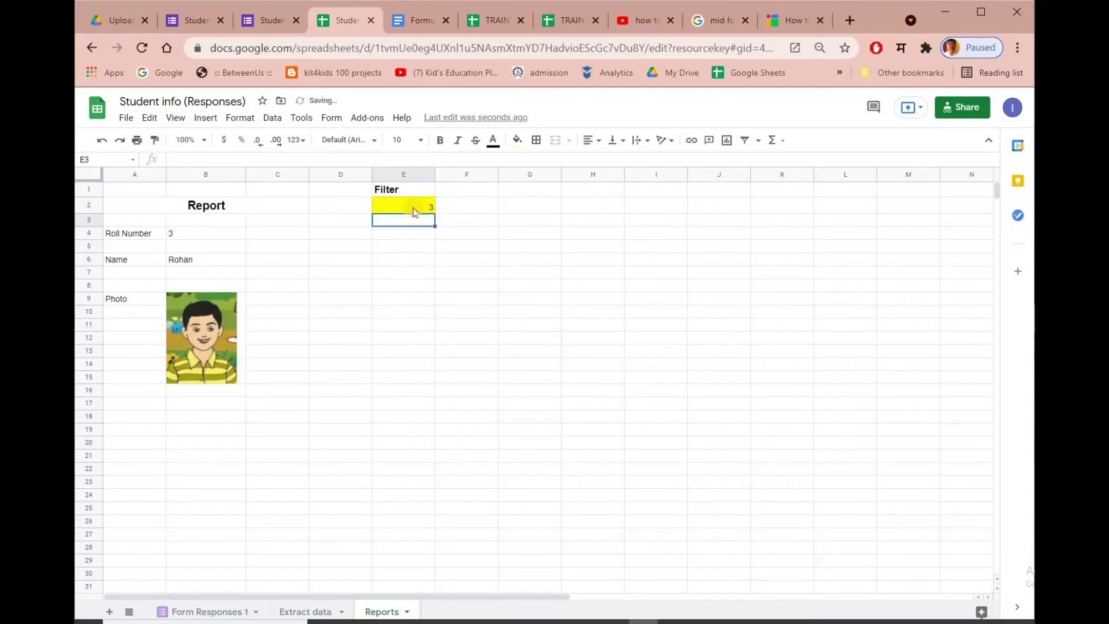
click(354, 340)
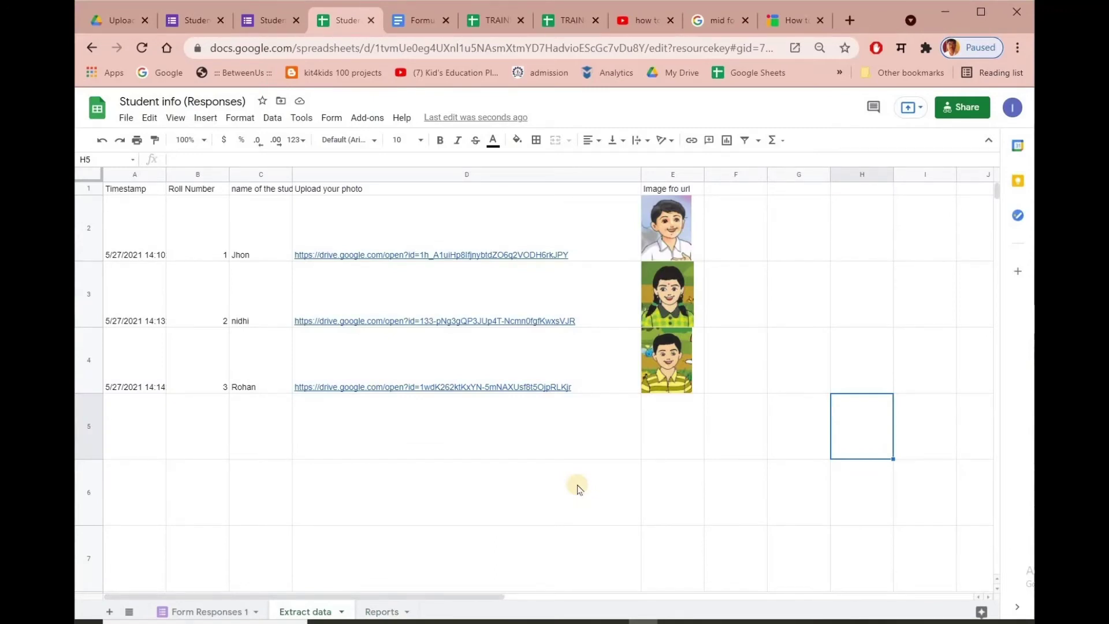
Review the student photos in the Extract data and Reports sheets, and switch to the Formula used document.
click(384, 611)
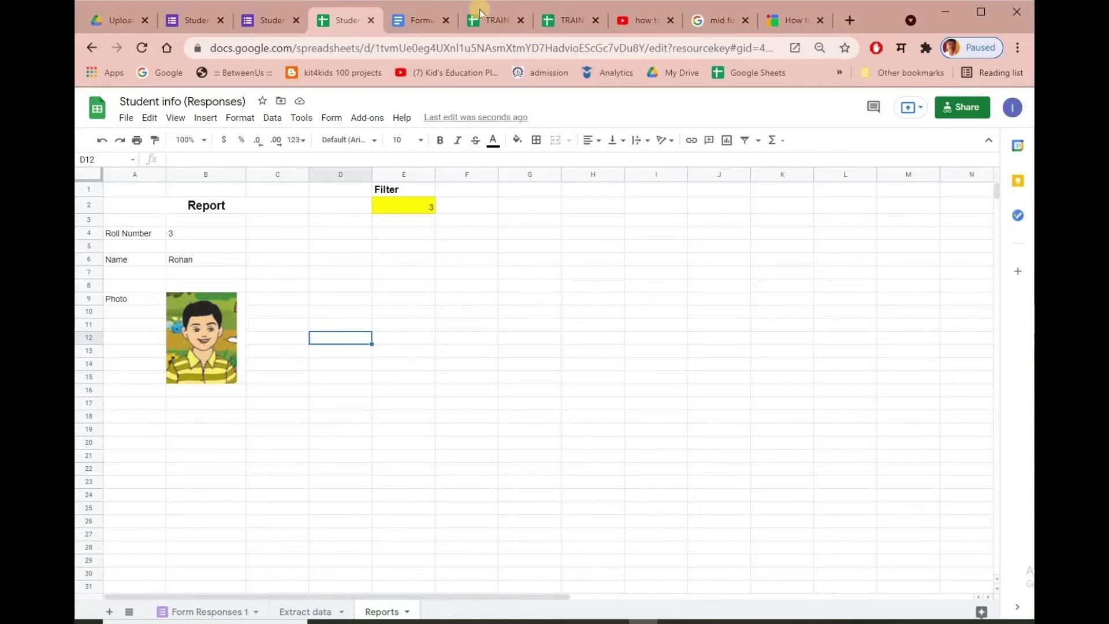
click(414, 19)
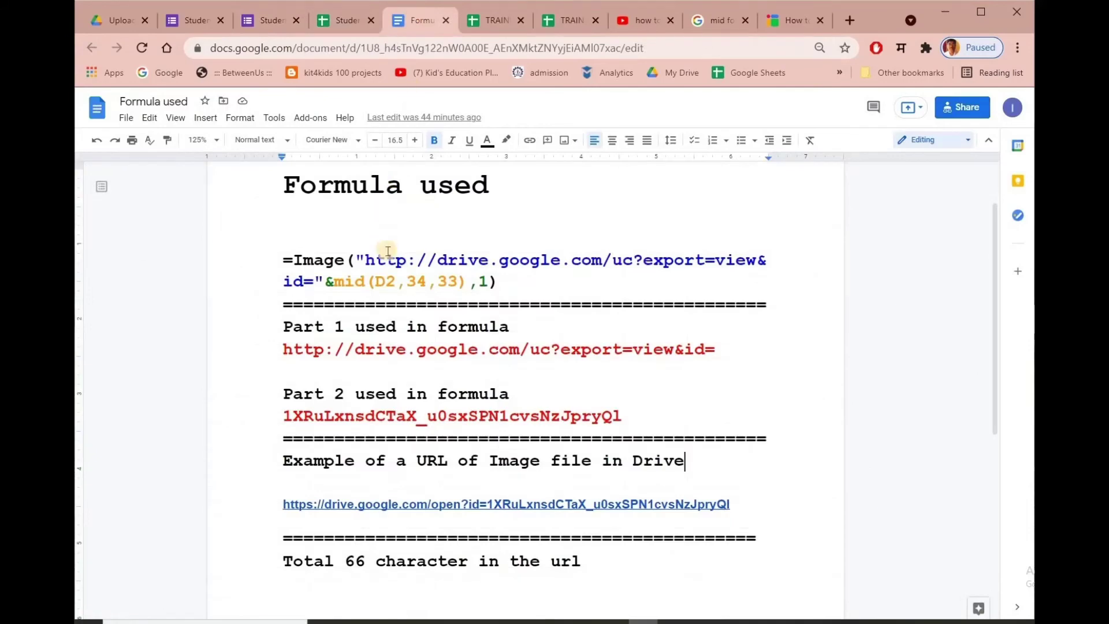